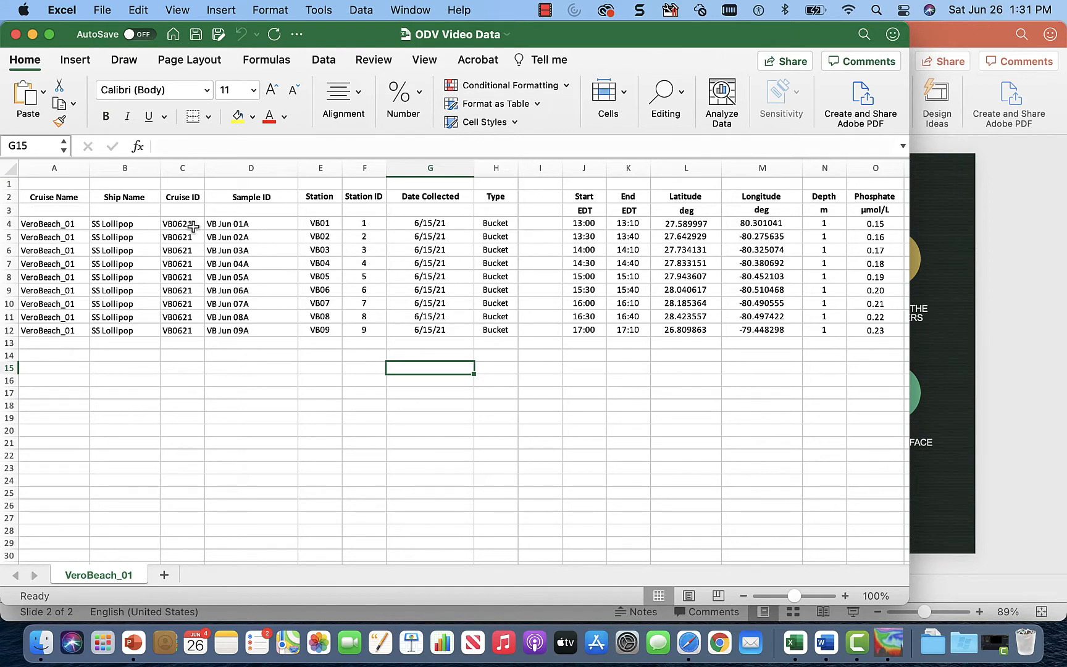
Delete the empty first row above the headers and the empty column between Type and Start
click(8, 182)
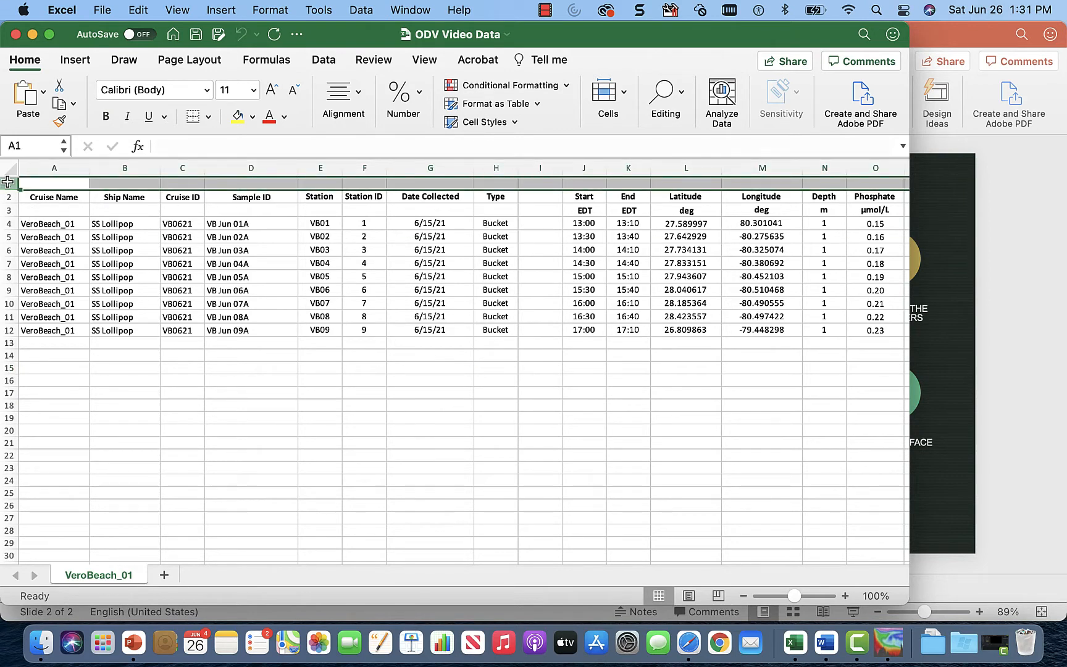
right_click(8, 182)
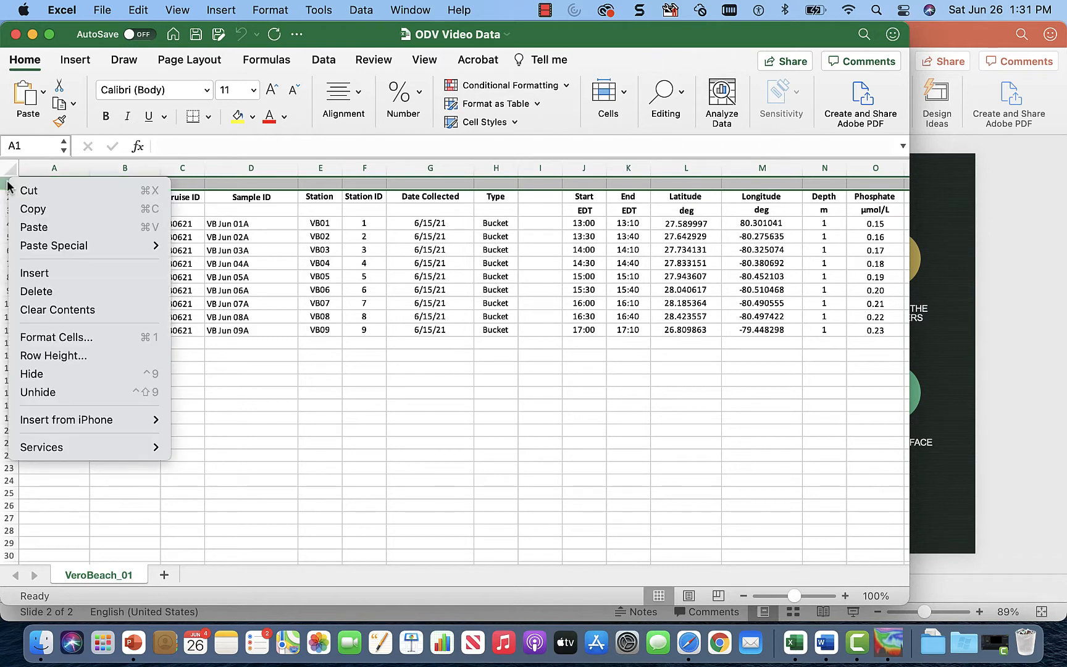
click(78, 290)
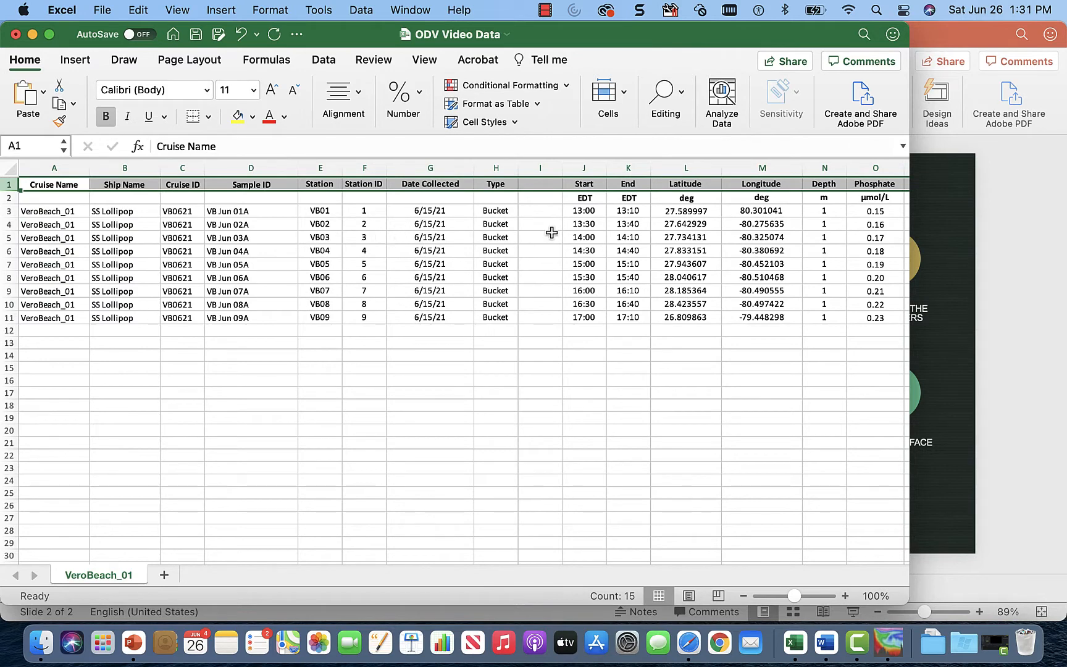
click(551, 233)
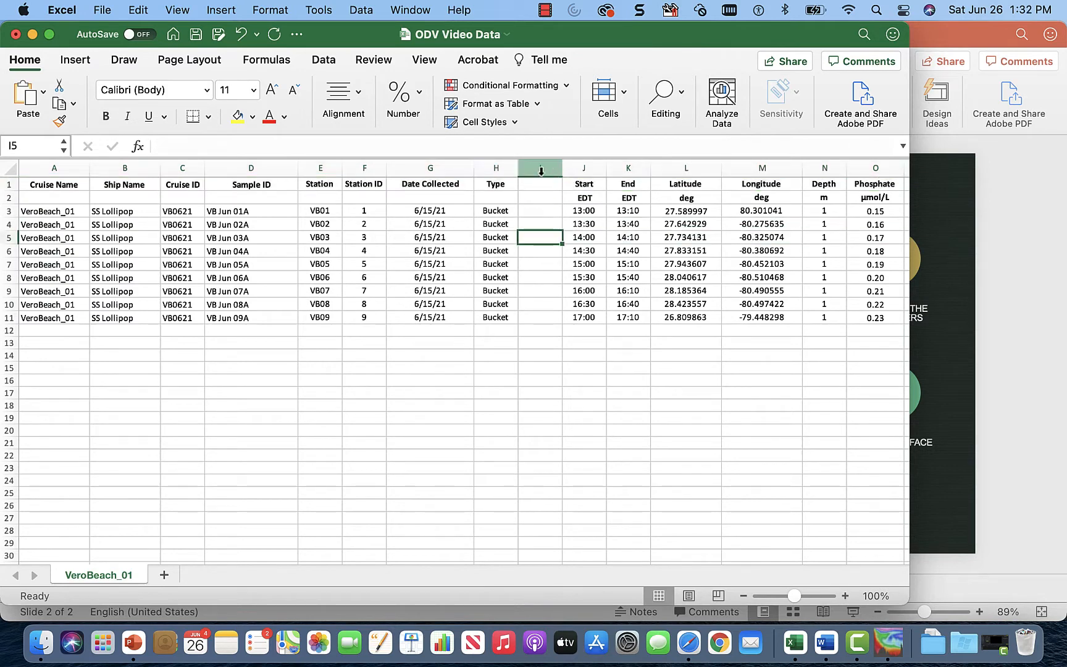
right_click(540, 171)
click(571, 281)
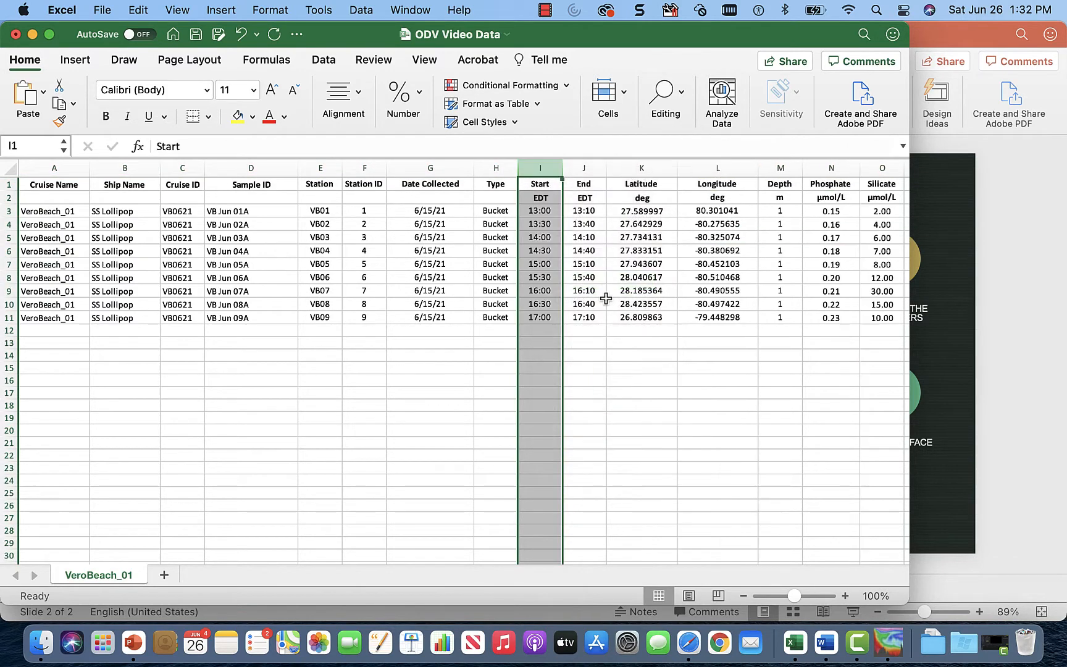
Examine the headers, units and values across all columns for missing or inconsistent entries, especially the longitudes
click(364, 213)
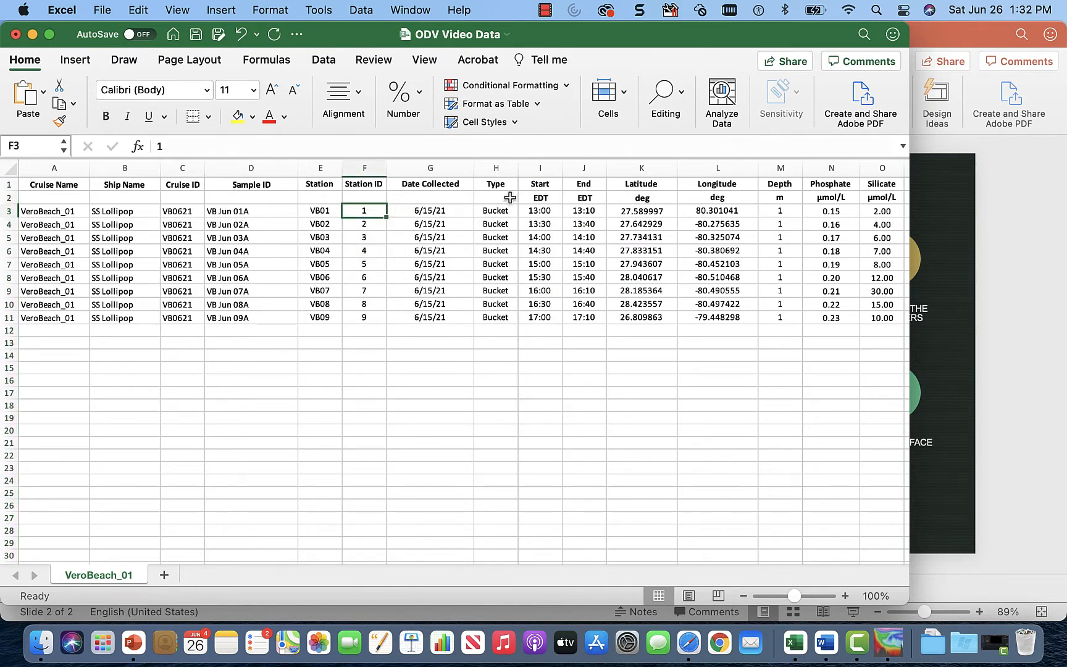
click(541, 197)
scroll(541, 197, right, 5)
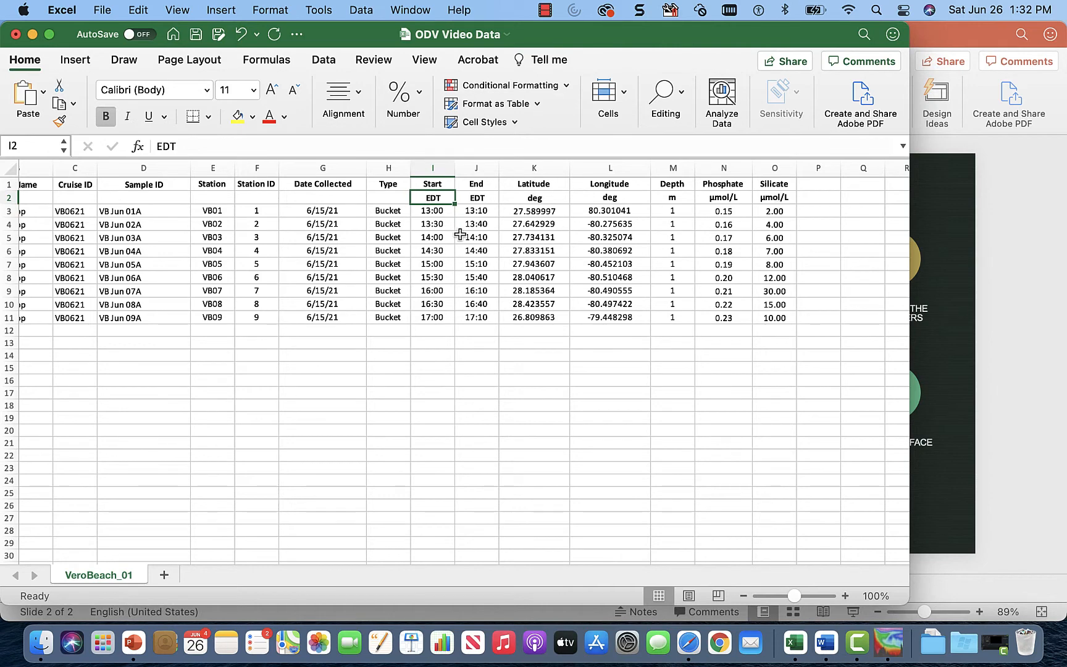
scroll(460, 234, left, 5)
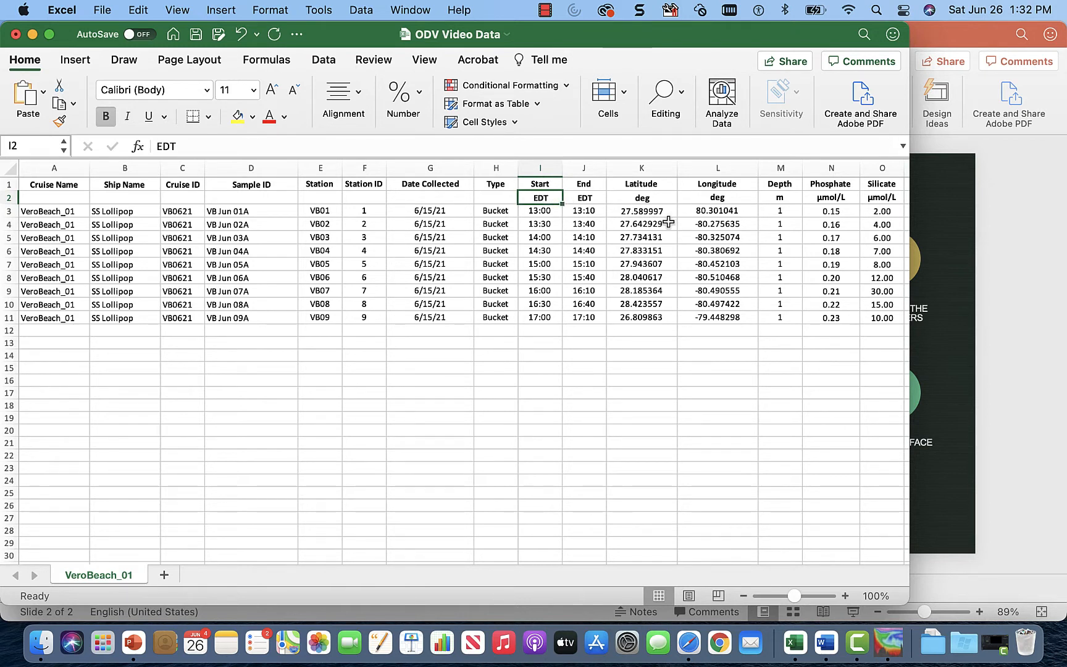
scroll(668, 222, right, 3)
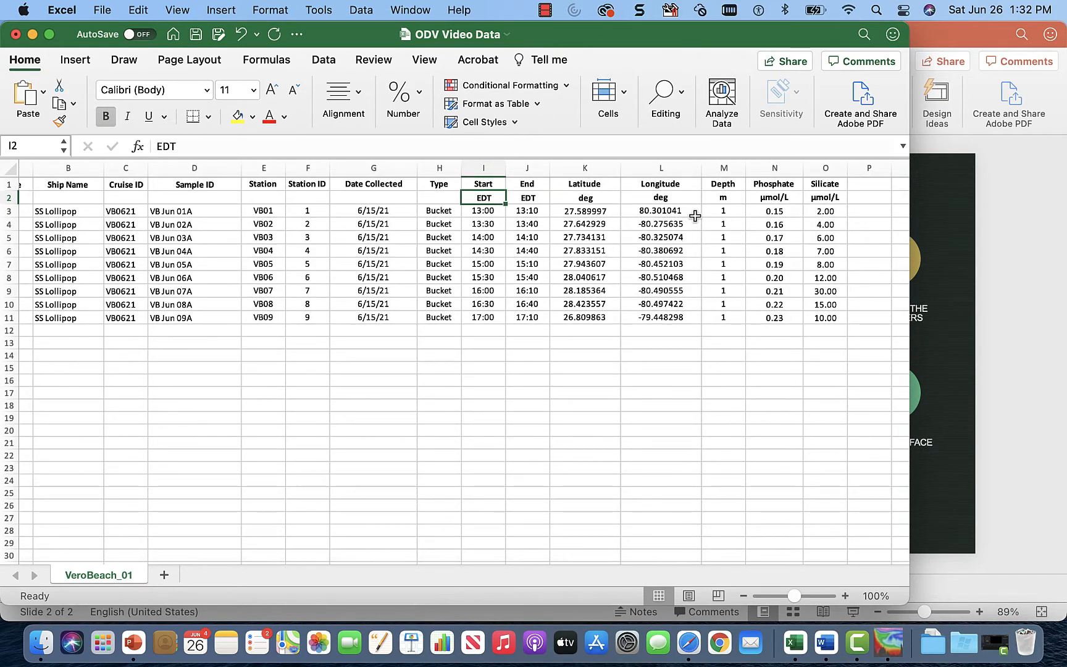
click(694, 213)
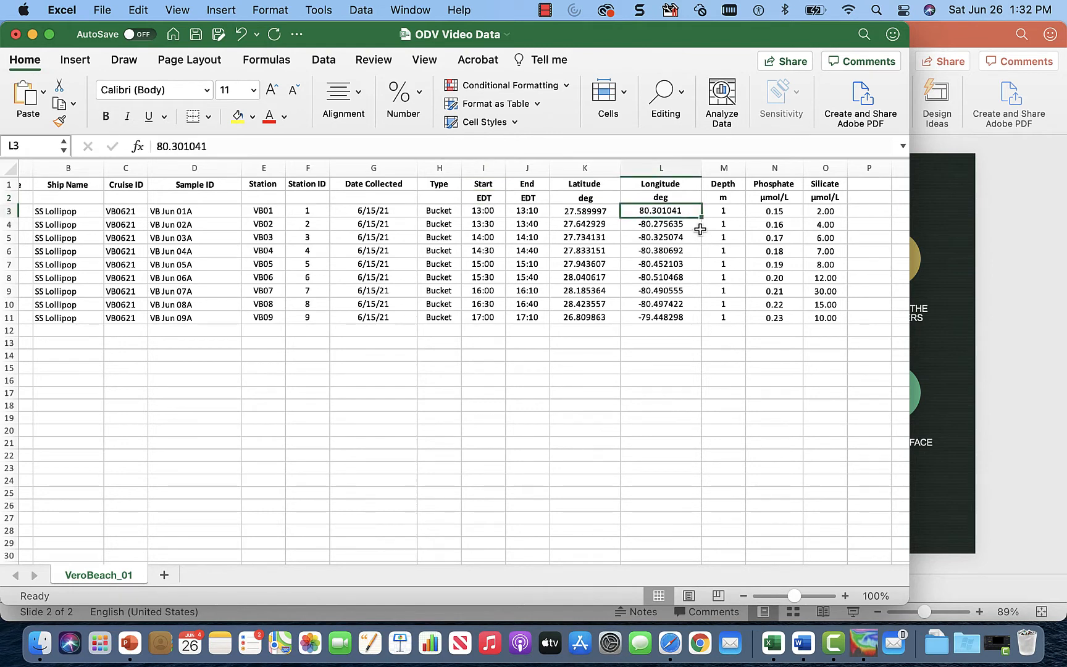
scroll(673, 359, left, 3)
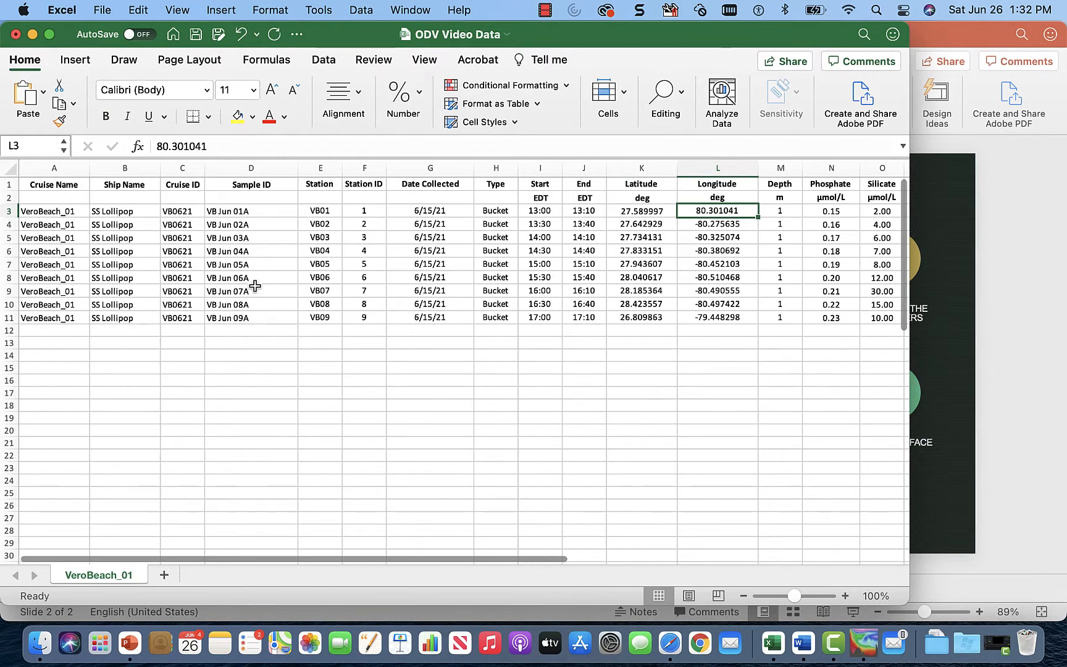
click(67, 213)
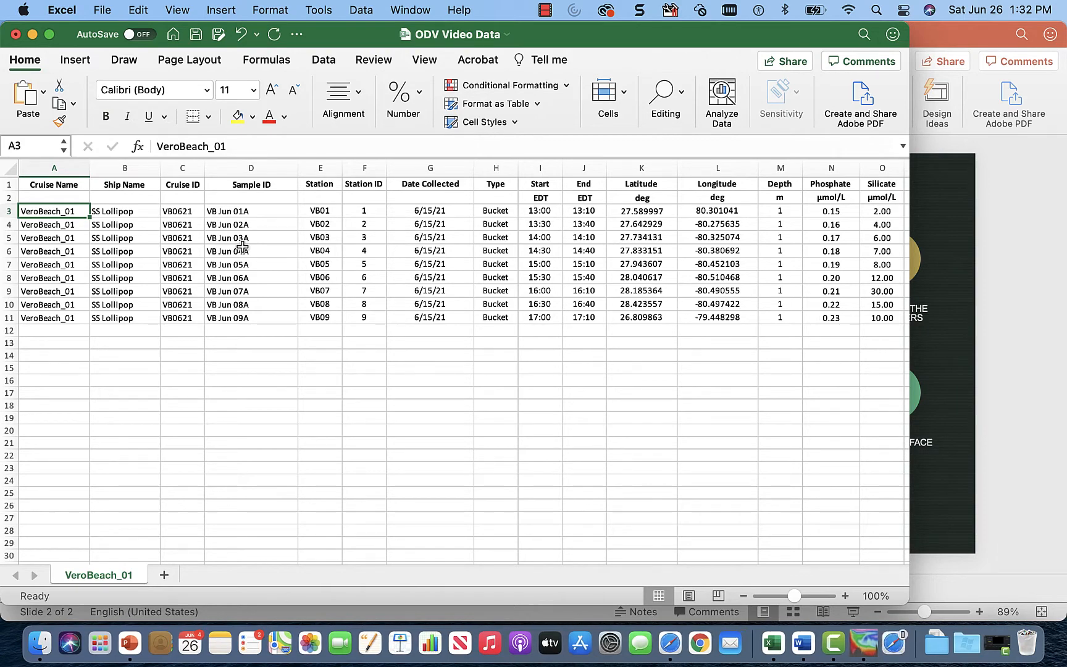
scroll(242, 246, right, 3)
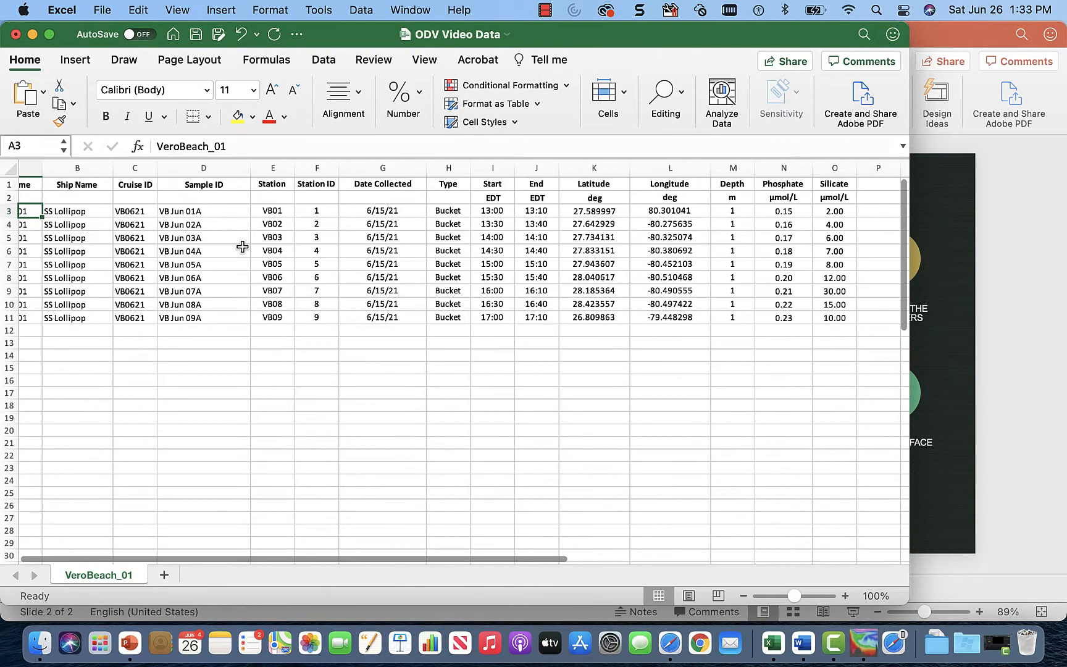
click(668, 225)
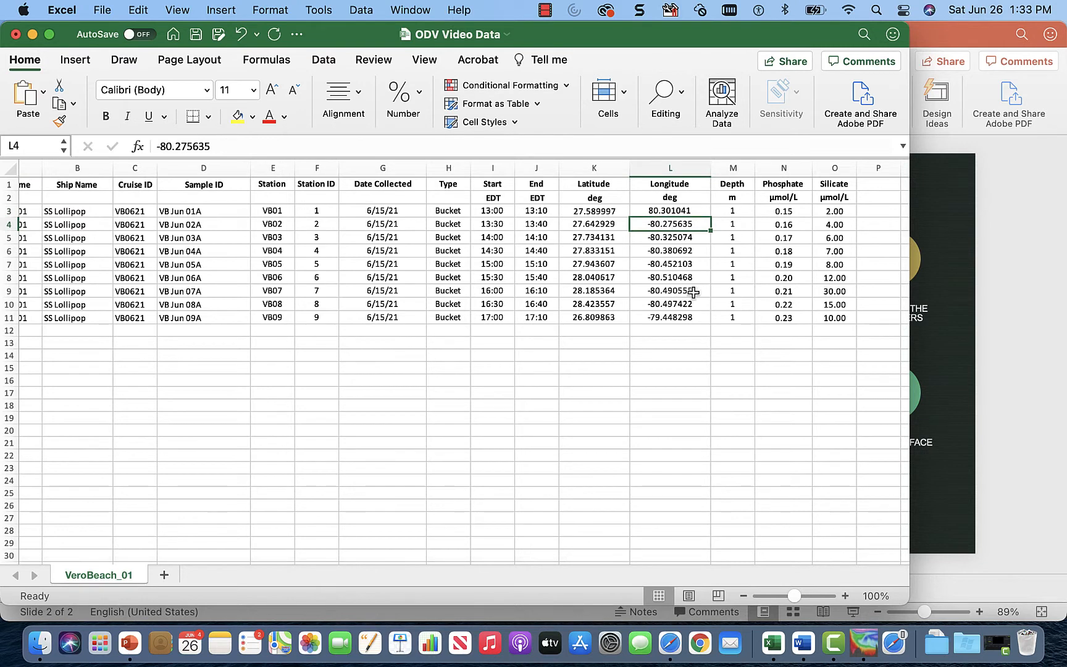
Correct the longitude of station VB01 in cell L3 to -80.301041
click(672, 212)
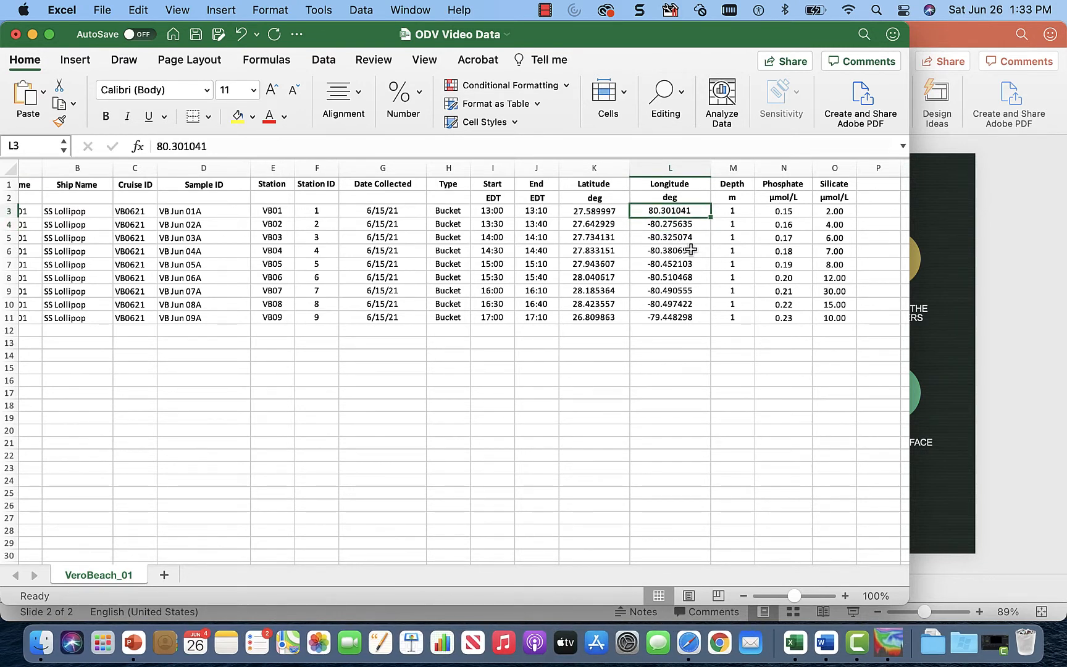
click(157, 146)
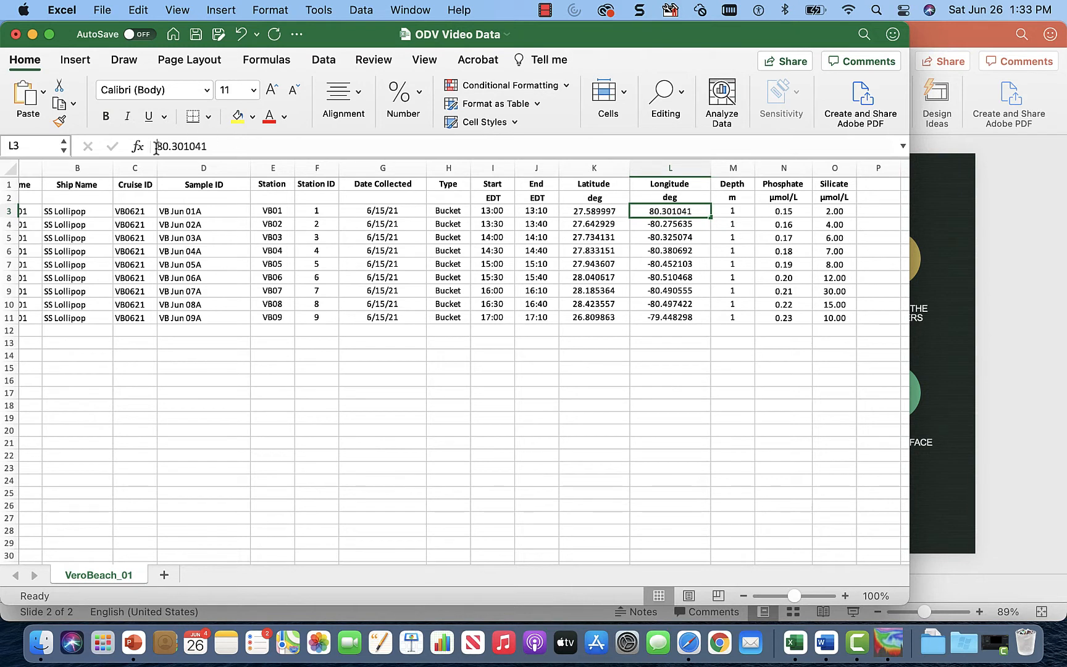
text(-)
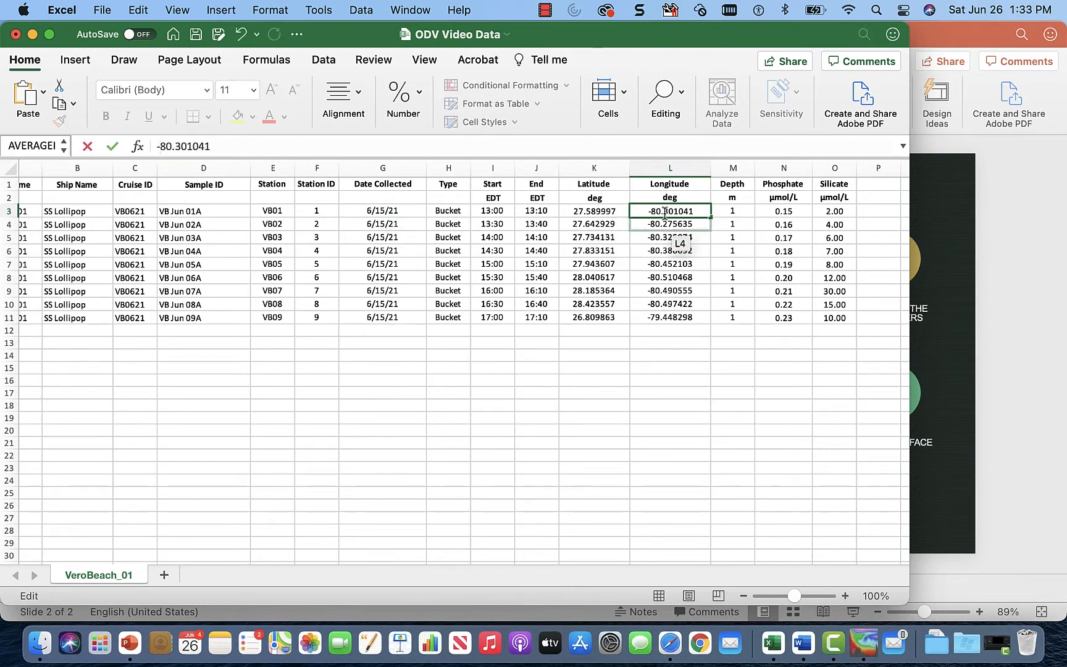
key(Return)
Add a note to cell L3 reading "Changed to negative. Original value was on the other side of the world"
click(689, 210)
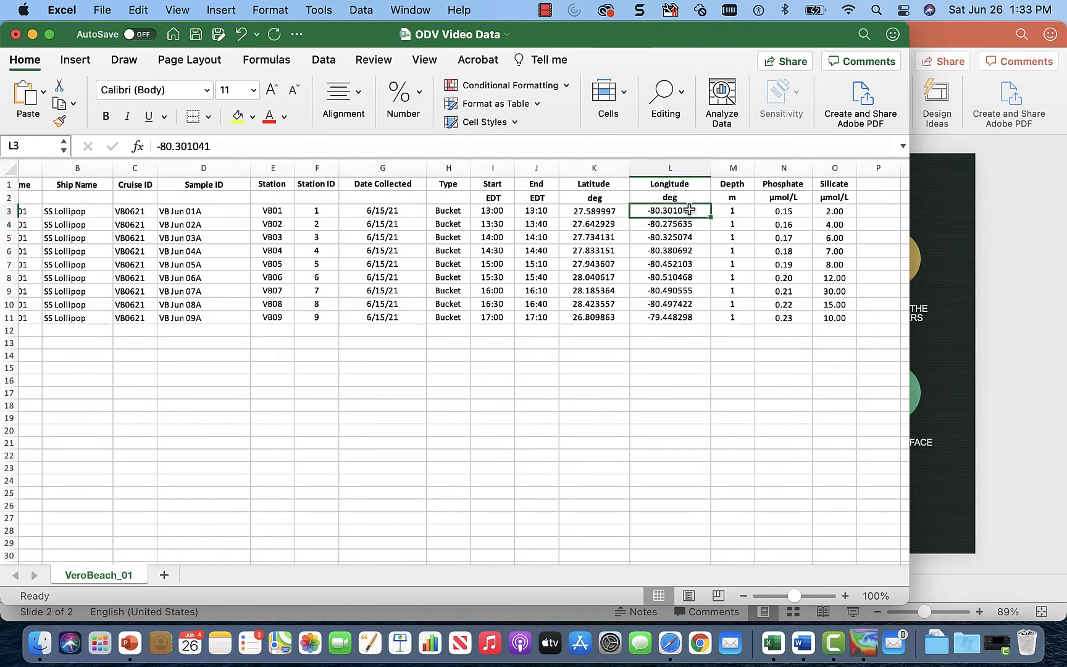
right_click(689, 210)
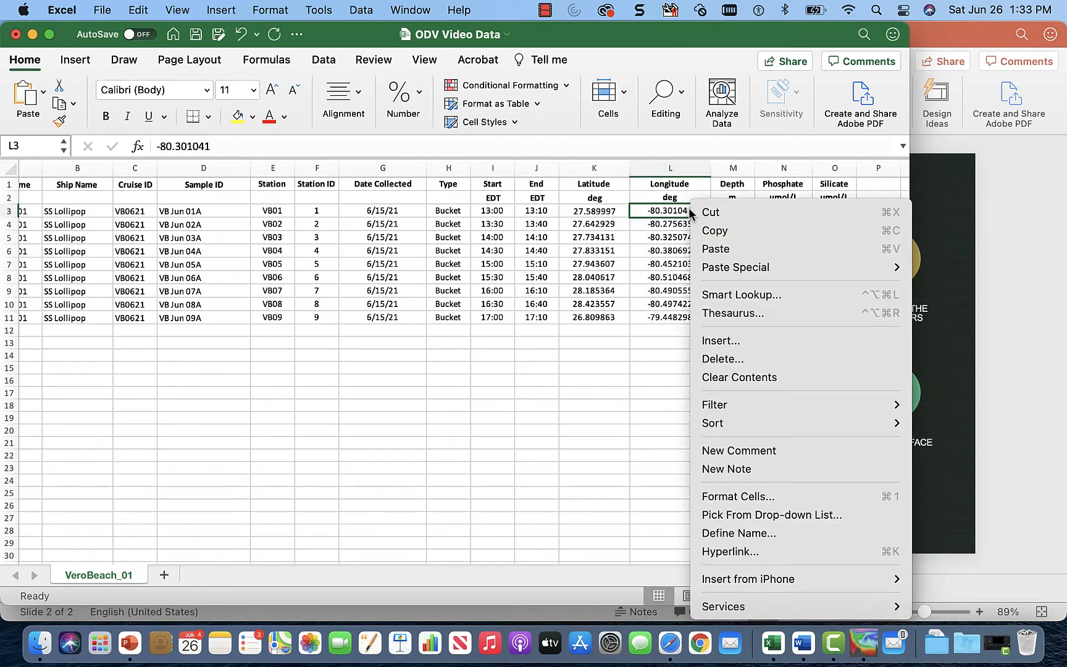
click(749, 470)
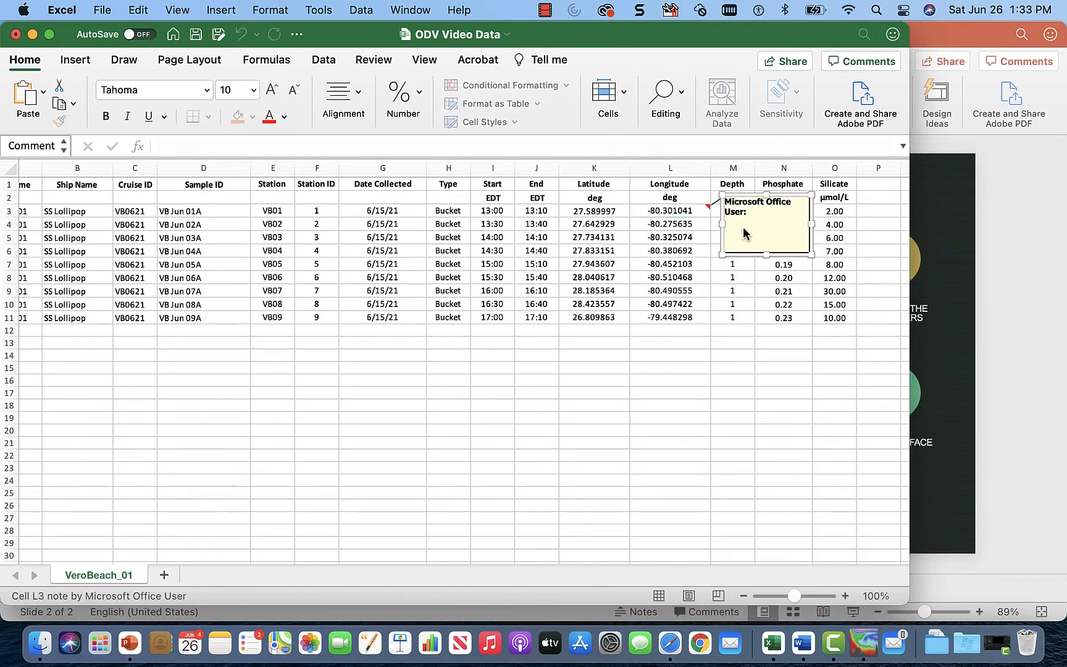
text(Chanfe)
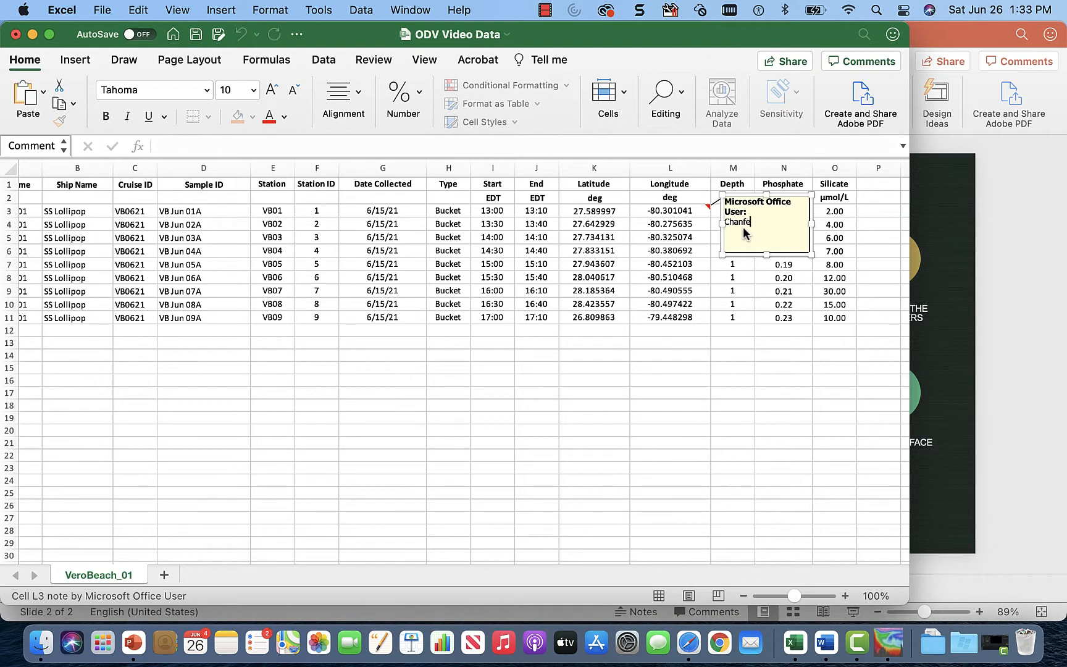
key(BackSpace)
key(BackSpace)
text(ged to negative. Original value was )
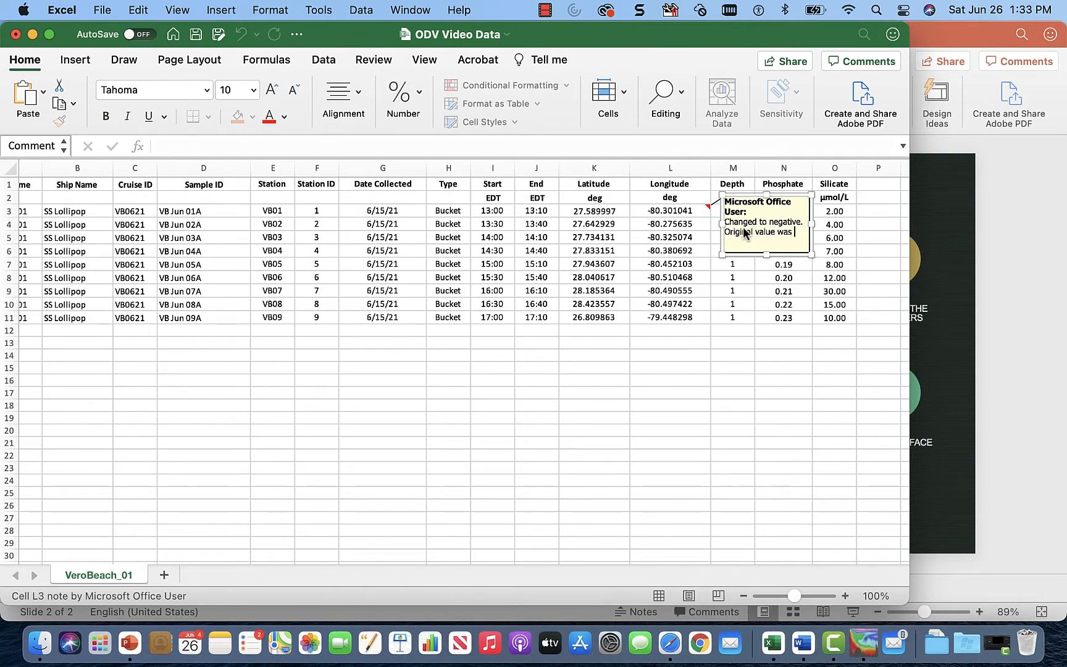
text(on the other side of the world)
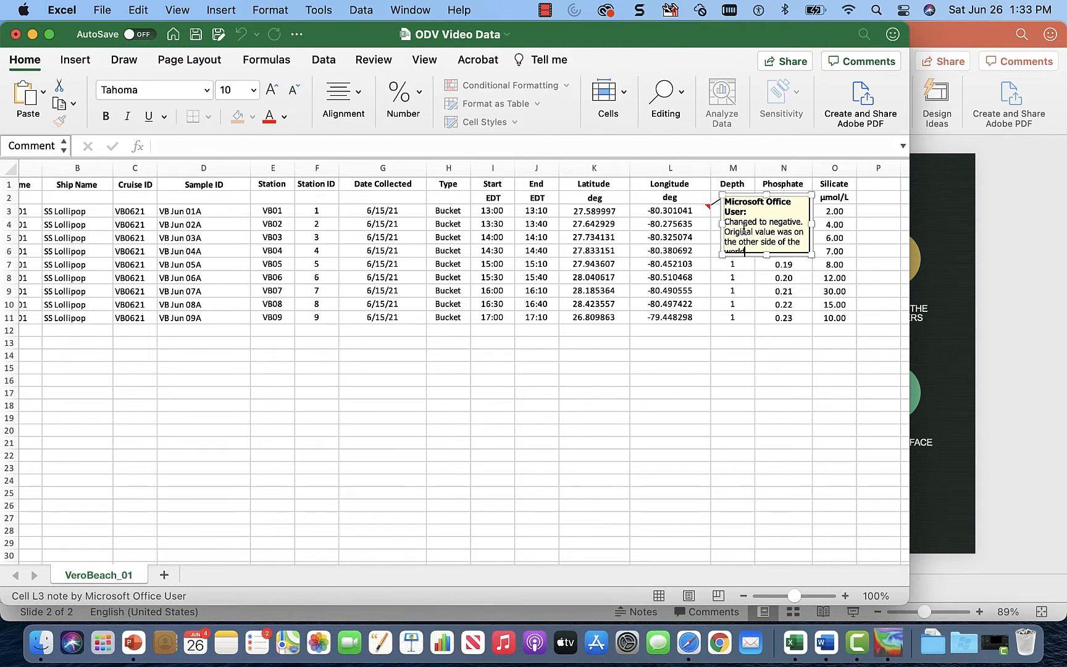
click(784, 367)
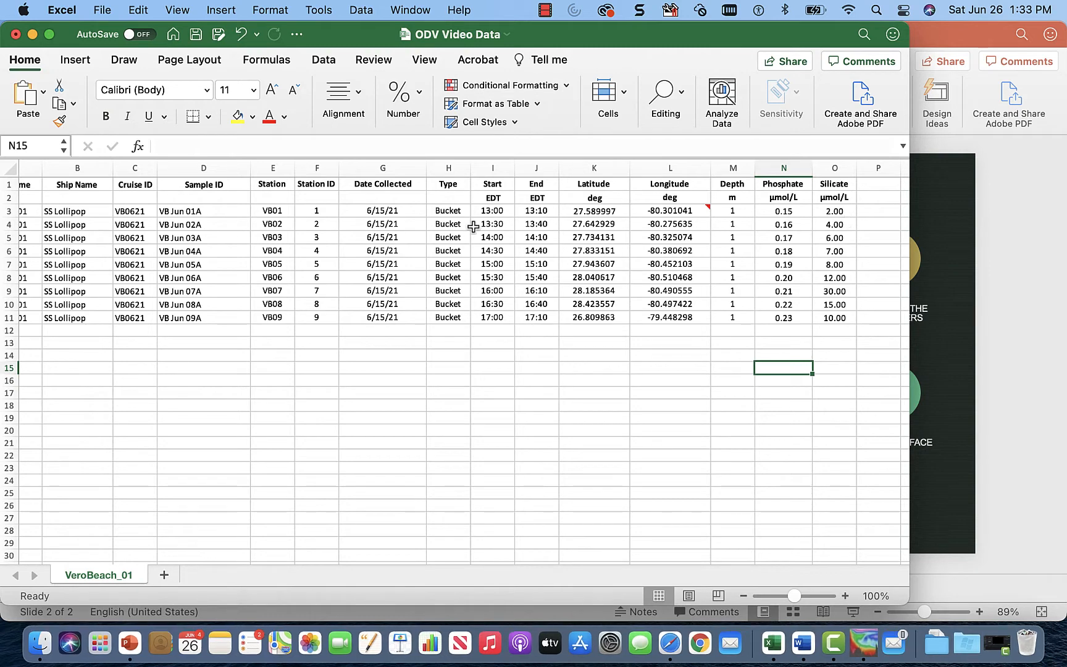
Save the workbook as ODV Video Data-Cleansed in the Learning Video Data folder, replacing the existing file
click(104, 11)
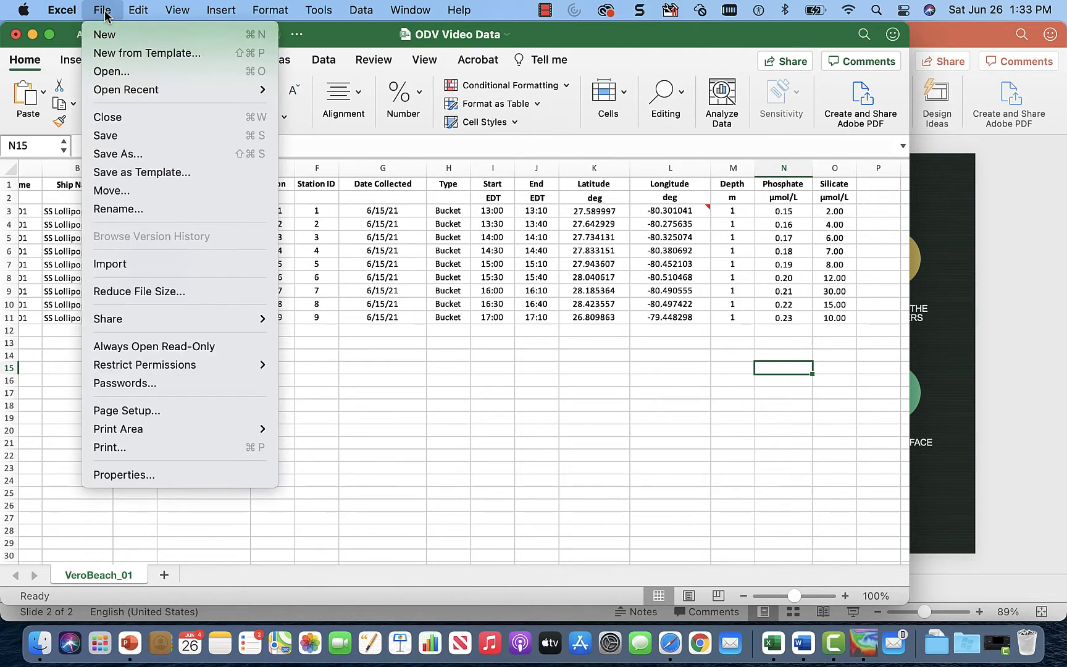
click(129, 150)
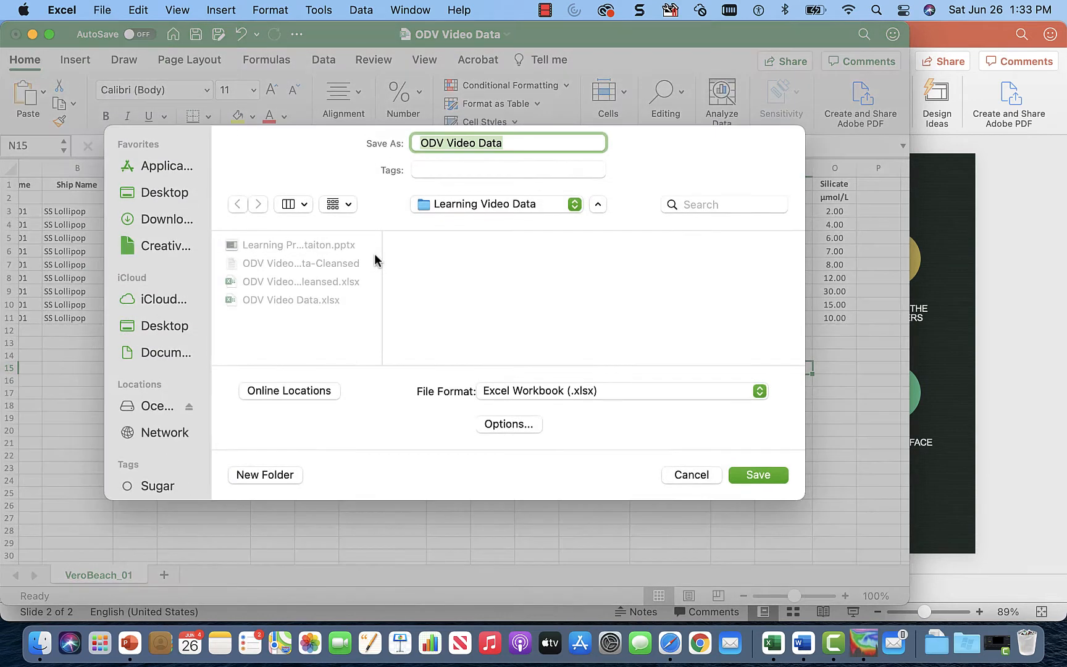
click(514, 143)
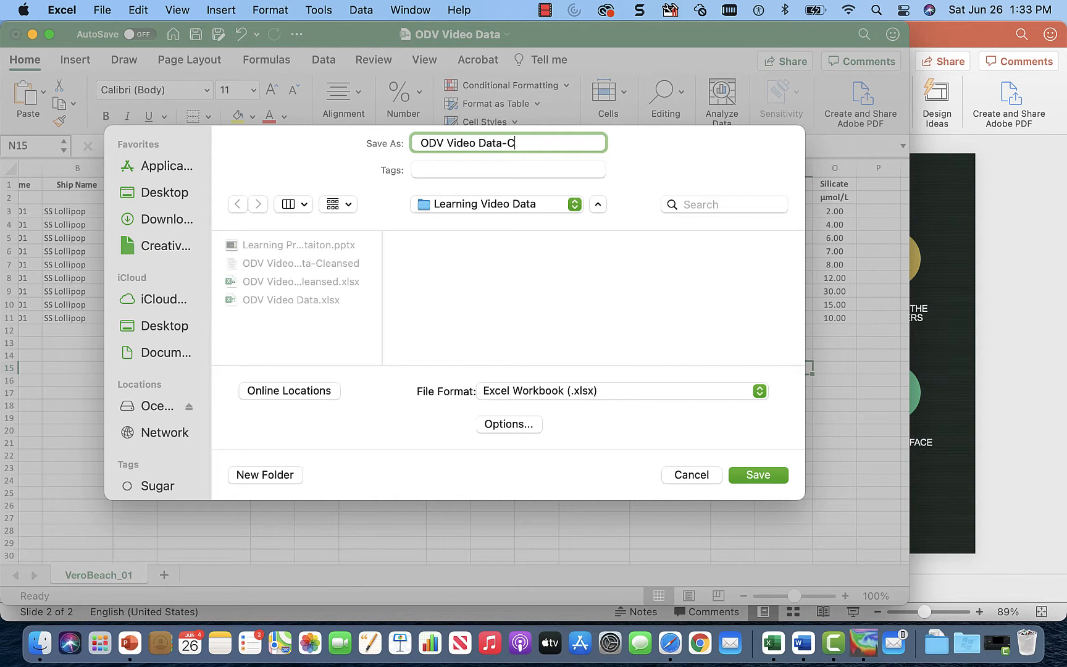
text(-Cleansed)
click(755, 475)
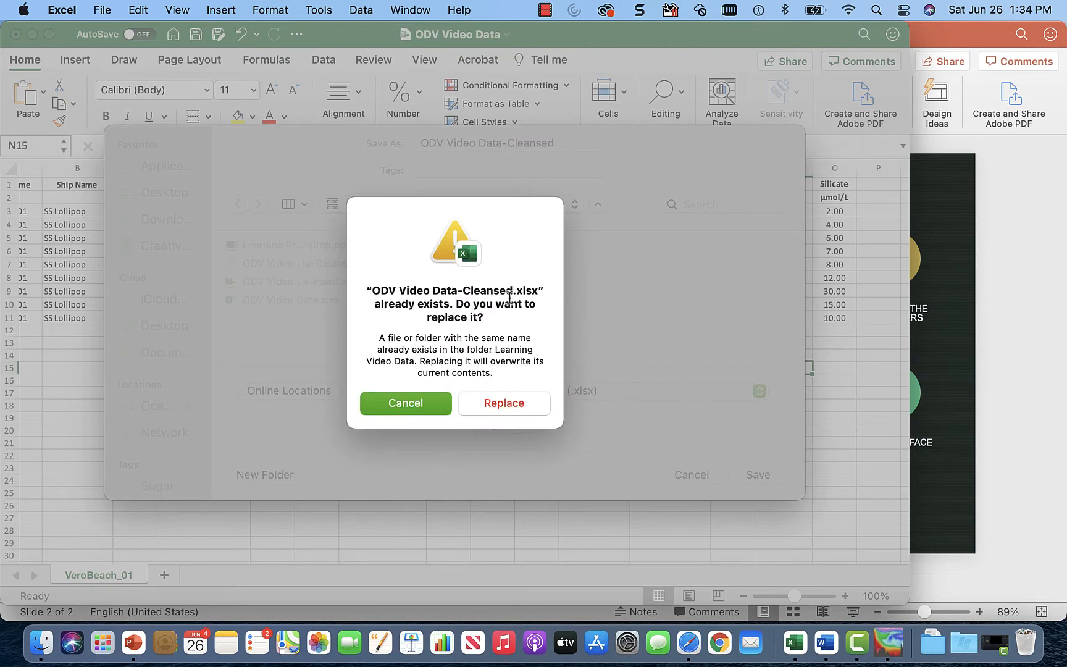
click(508, 405)
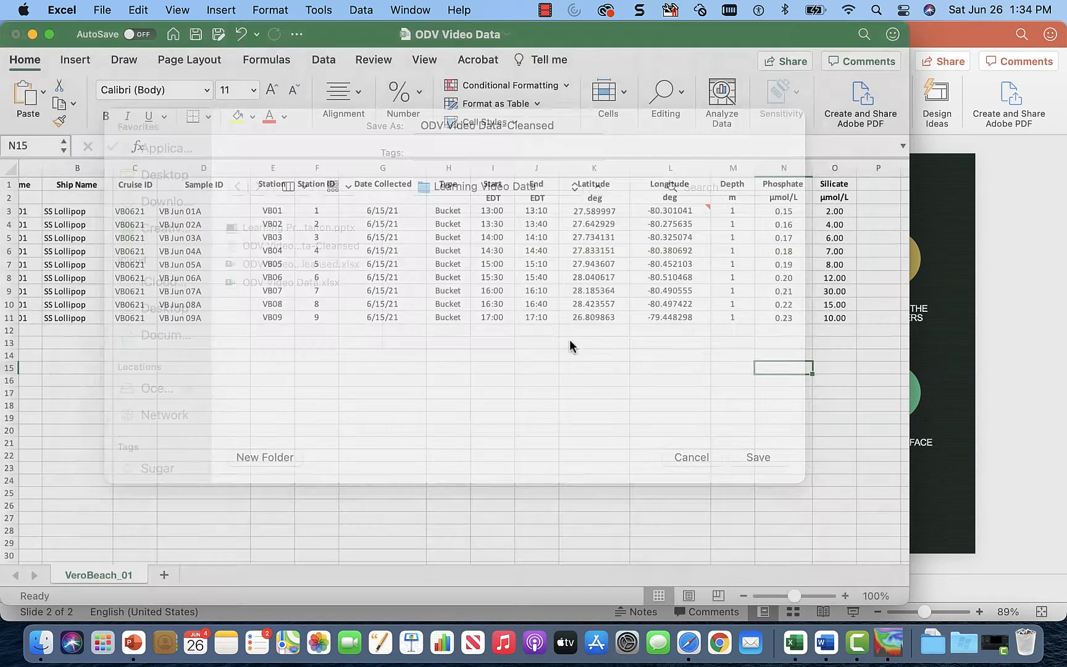
Save the cleansed data as Tab delimited Text (.txt) named ODV Video Data-Cleansed in Learning Video Data, replacing the existing file and keeping the format
scroll(564, 338, left, 1)
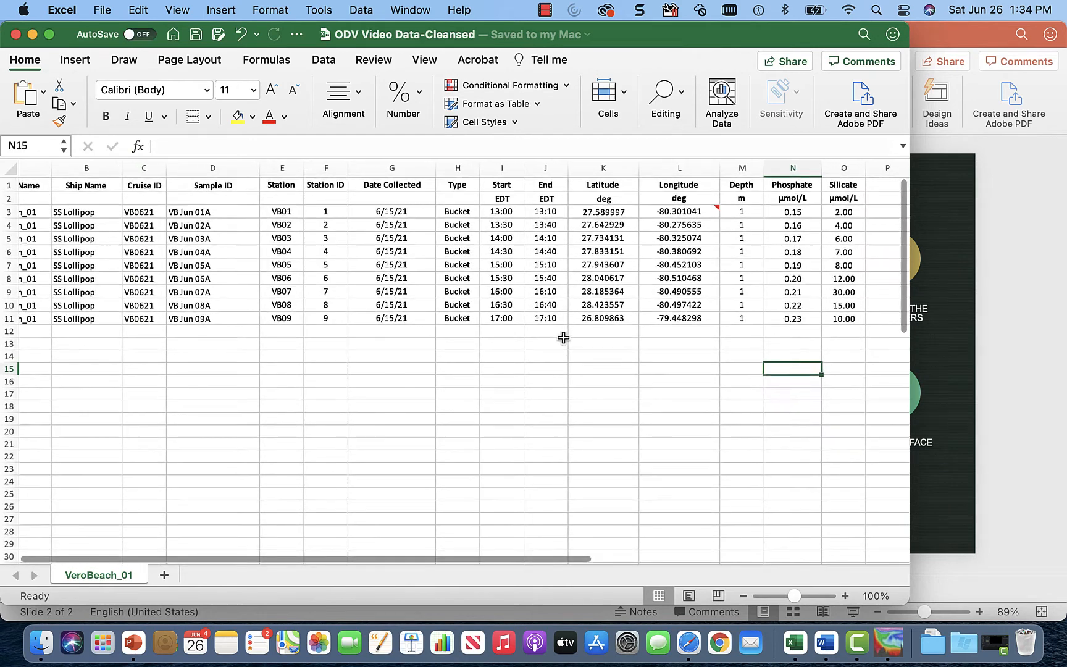
scroll(563, 338, left, 3)
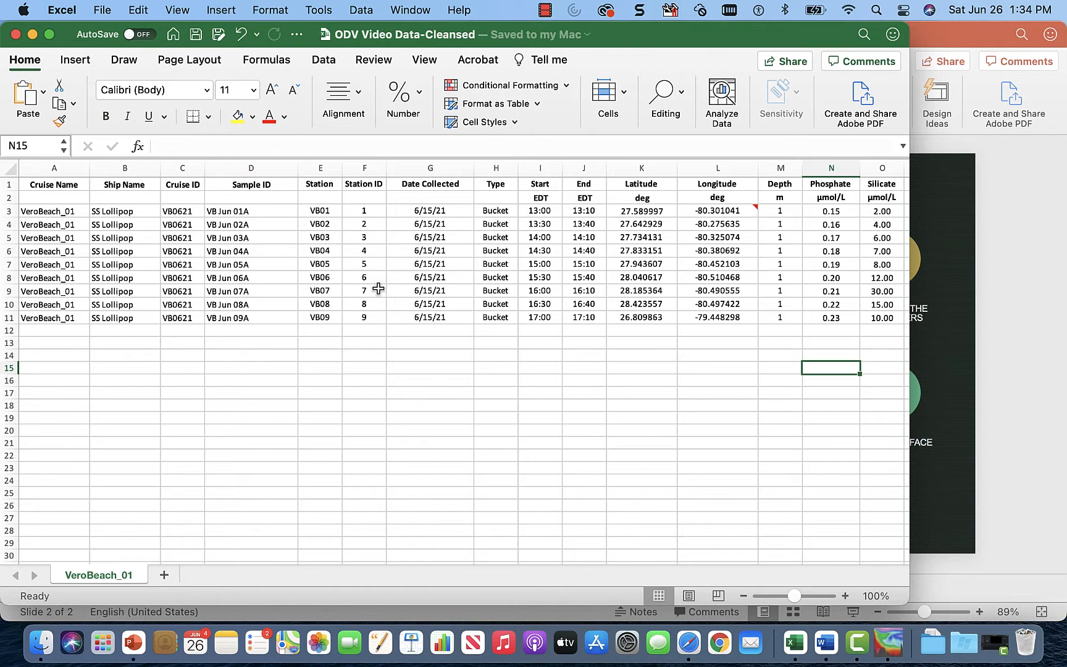
click(104, 12)
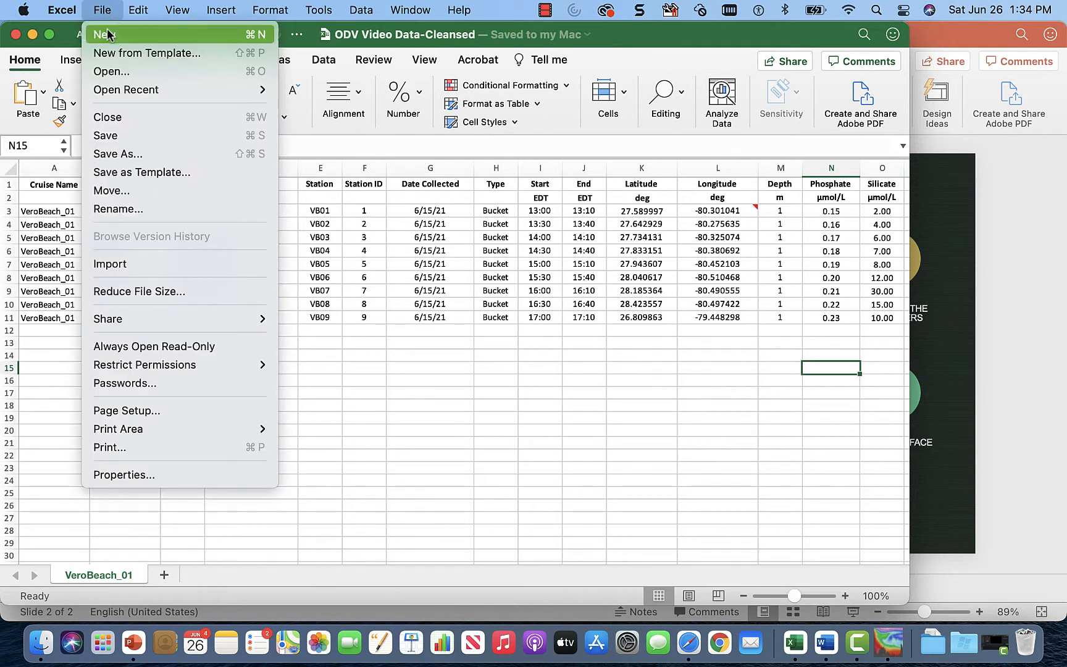
click(145, 155)
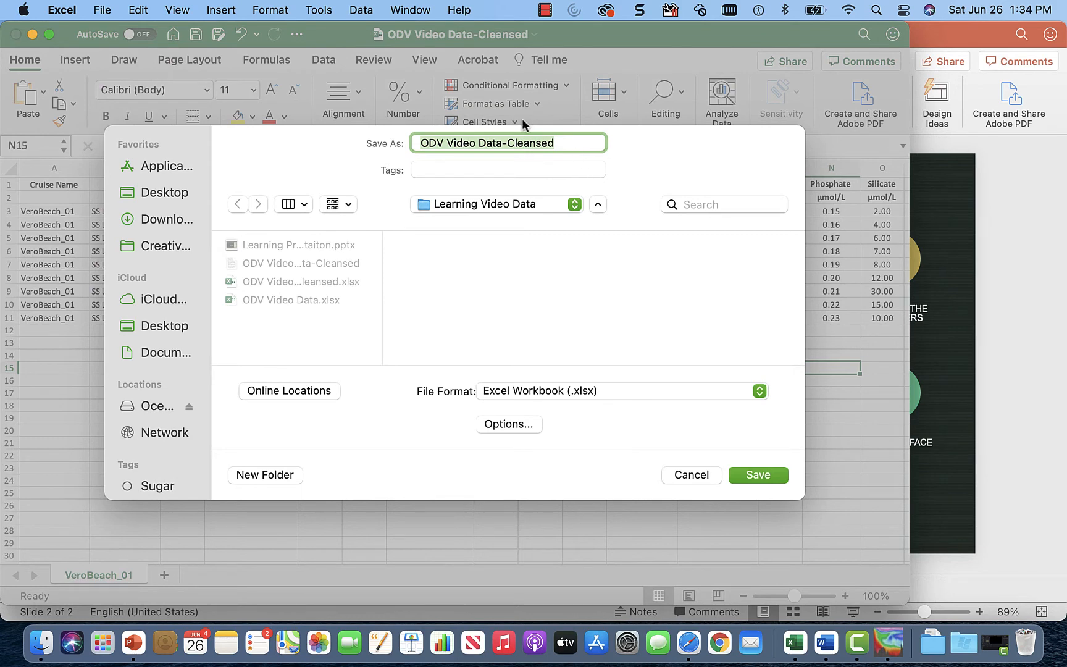
click(621, 393)
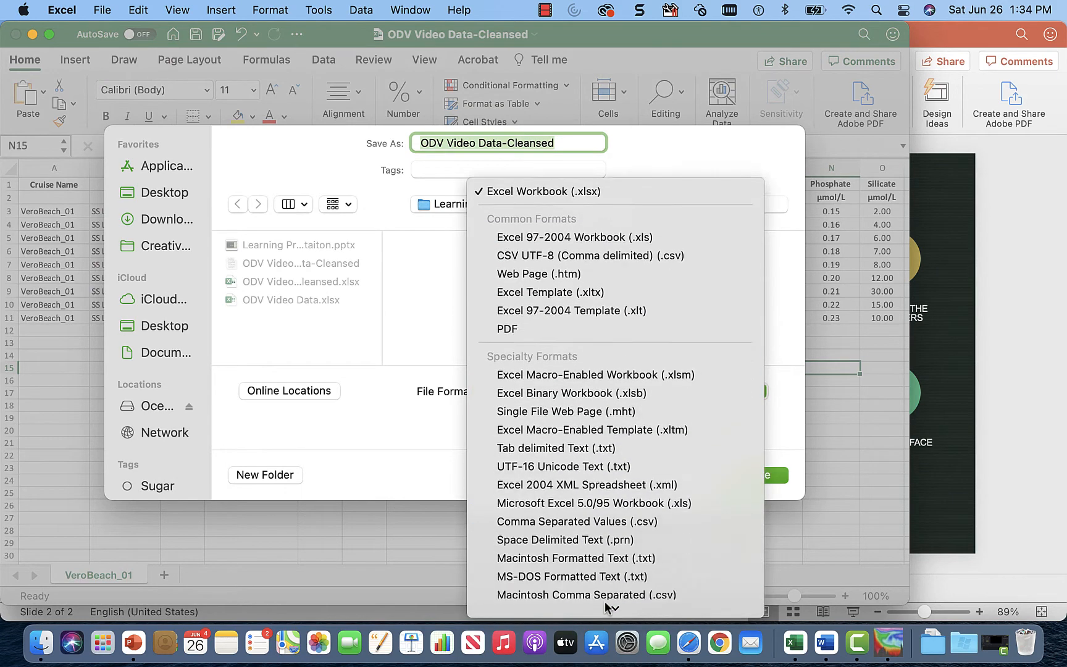
click(553, 374)
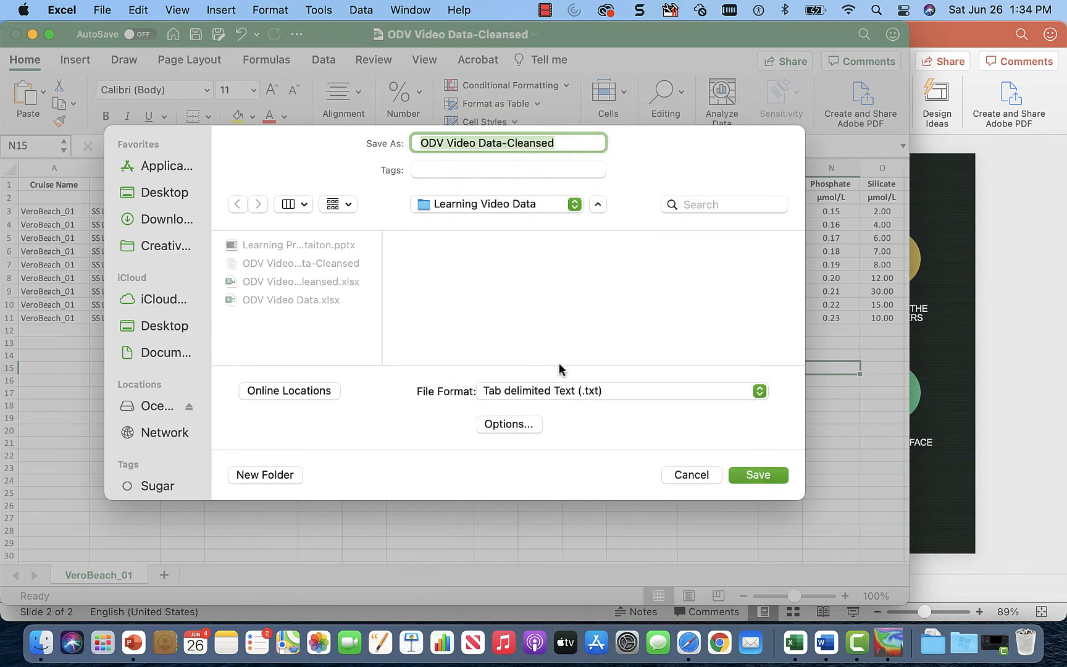
click(749, 473)
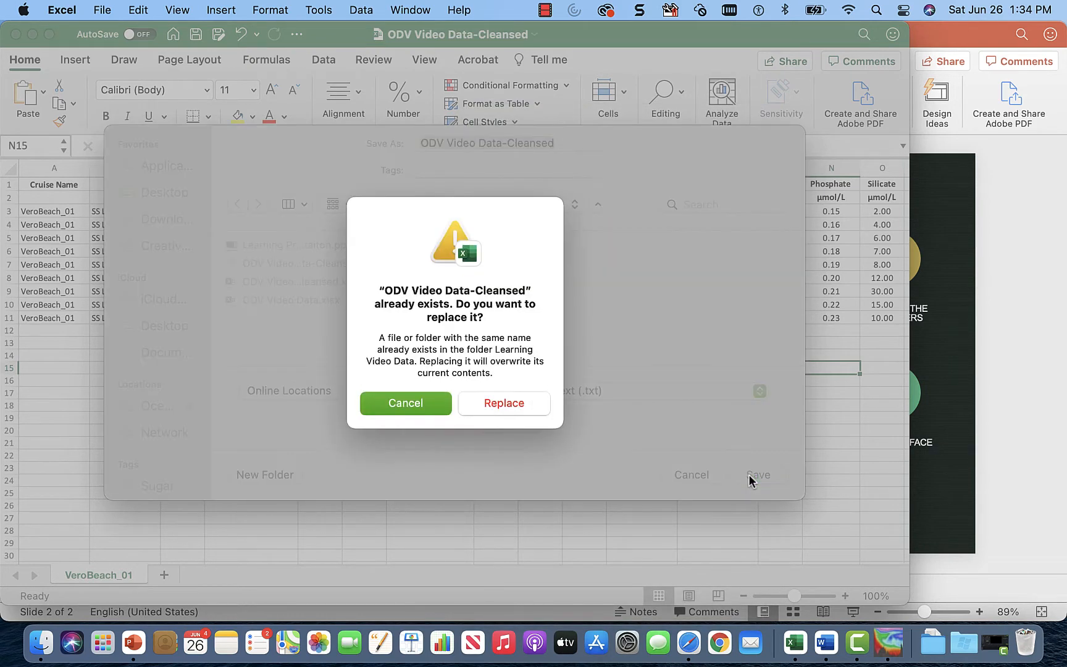
click(516, 412)
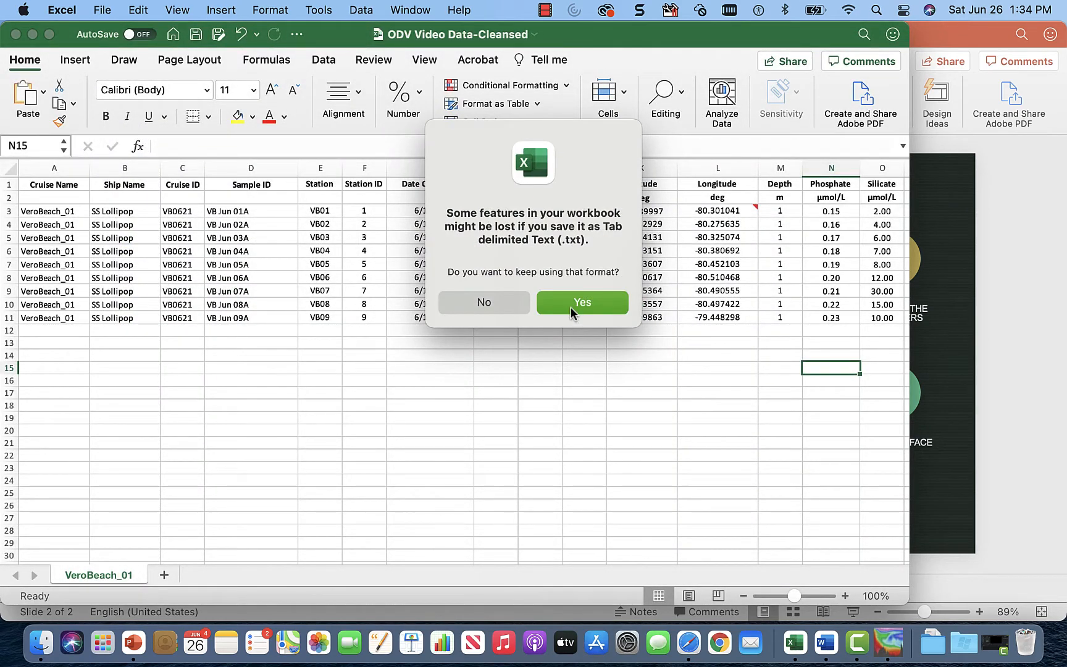
click(570, 307)
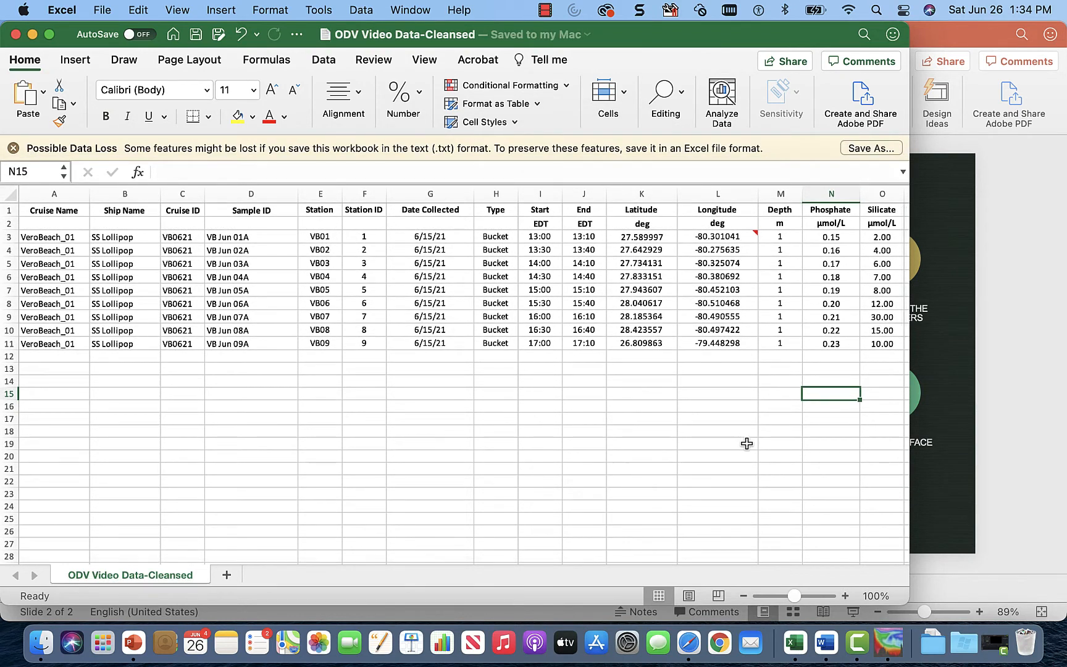
Launch Ocean Data View, then close the cleansed data file and quit Excel
click(889, 645)
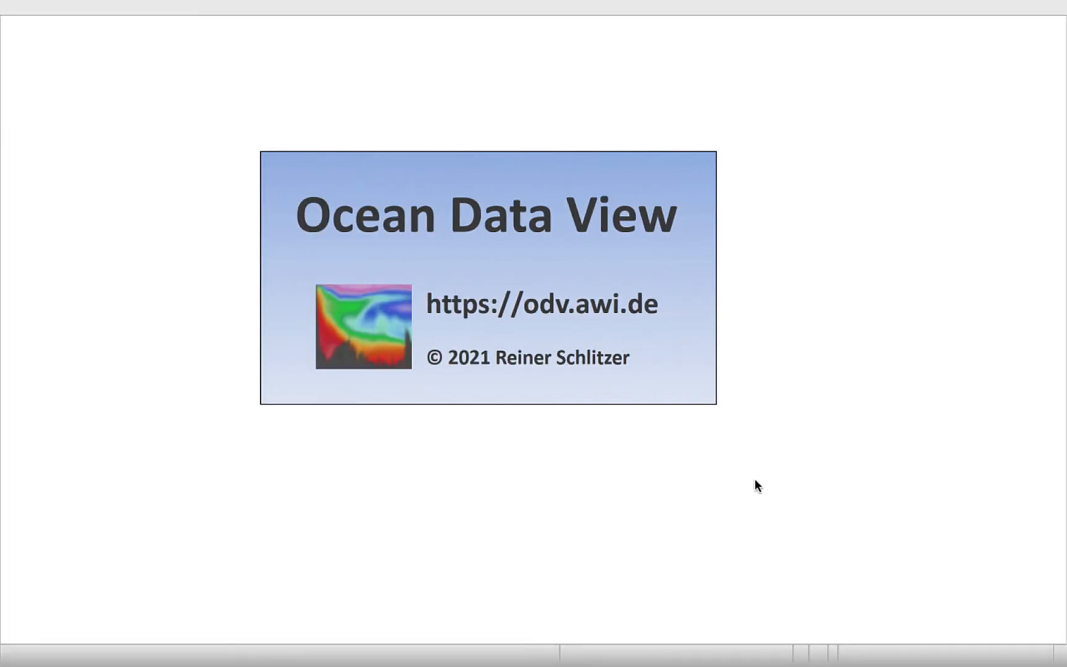
click(794, 645)
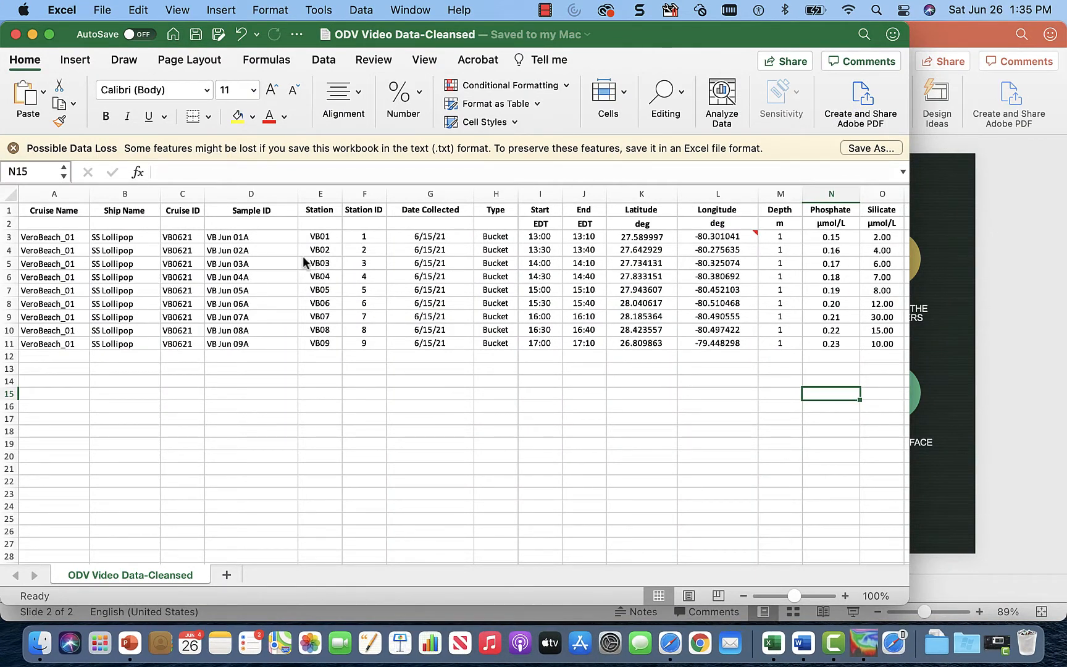
click(16, 35)
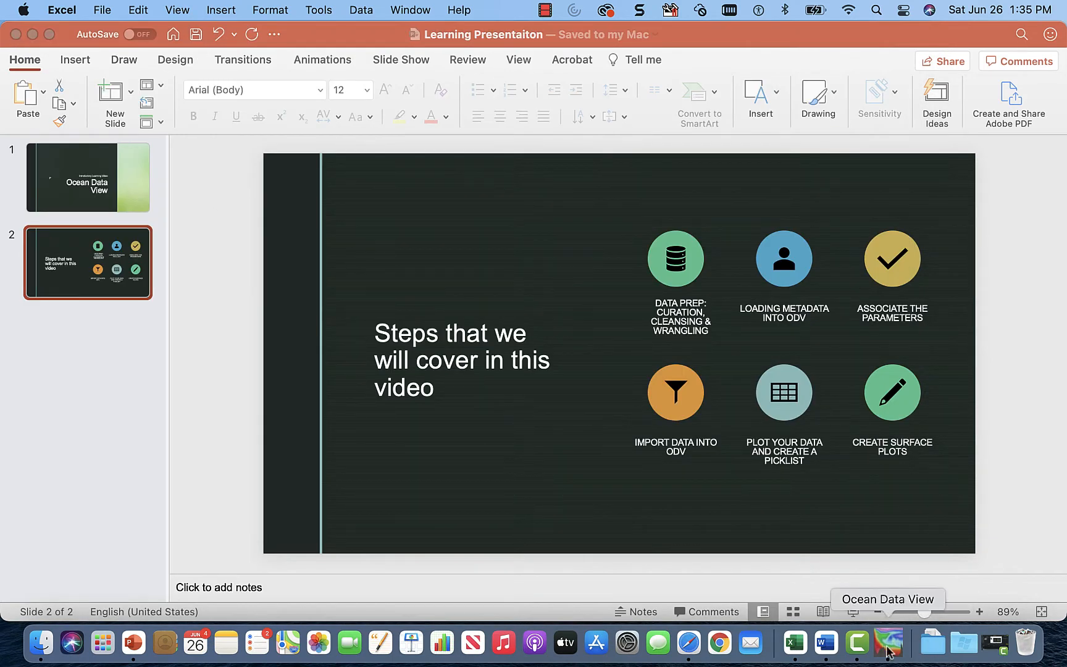
right_click(798, 648)
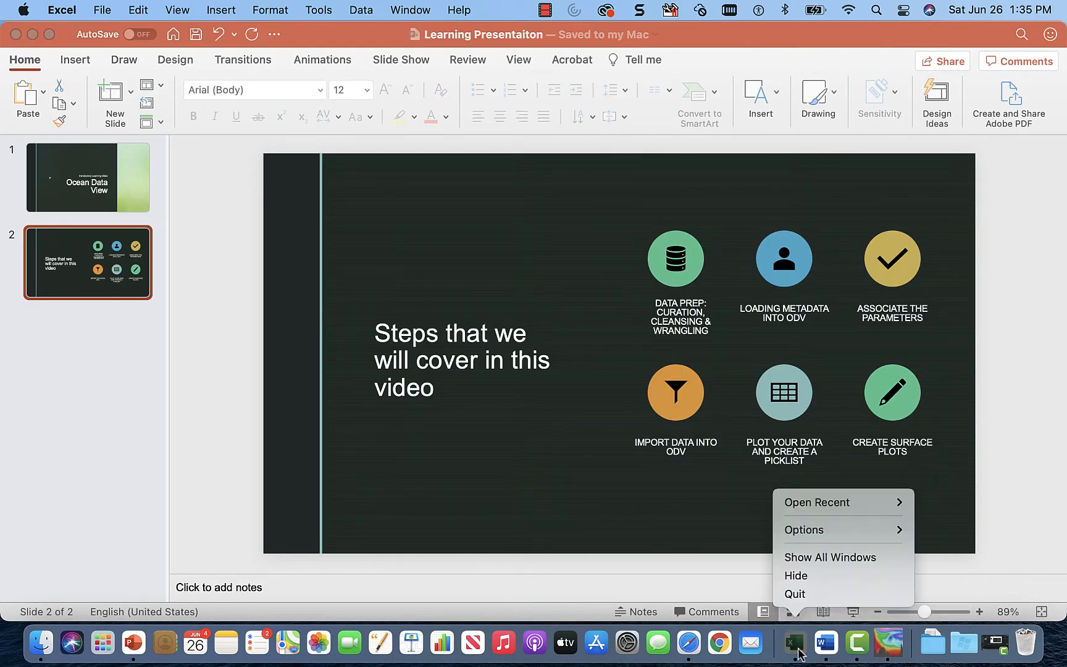
click(791, 594)
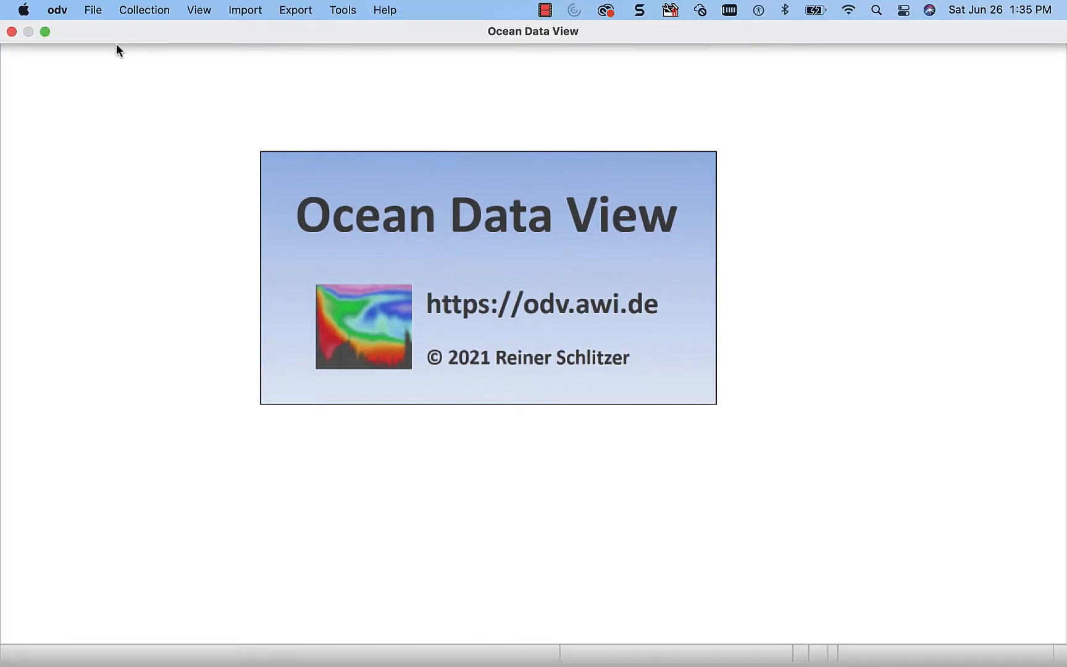
Create a new ODV collection named VeroBeachCruise001 in the ODV data folder
click(93, 10)
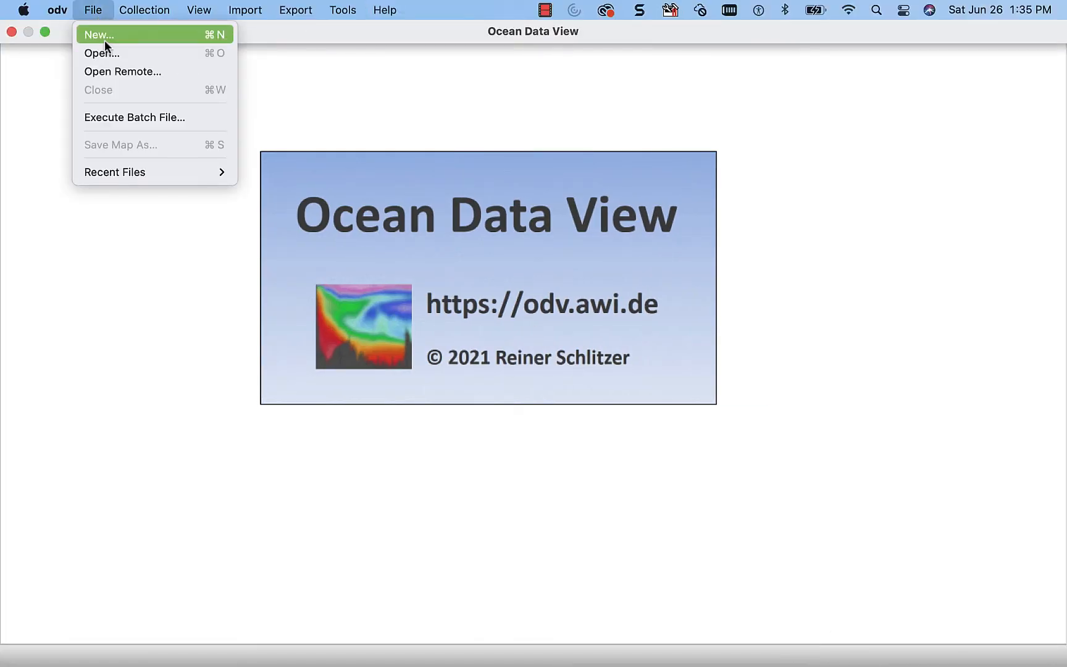
click(104, 35)
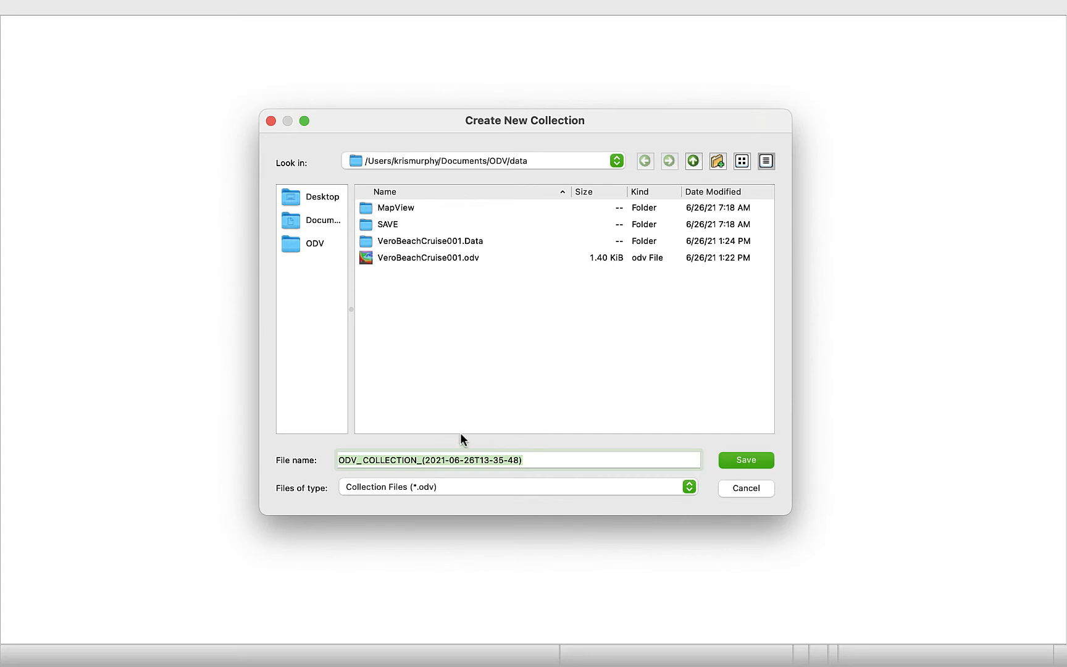
text(Vero)
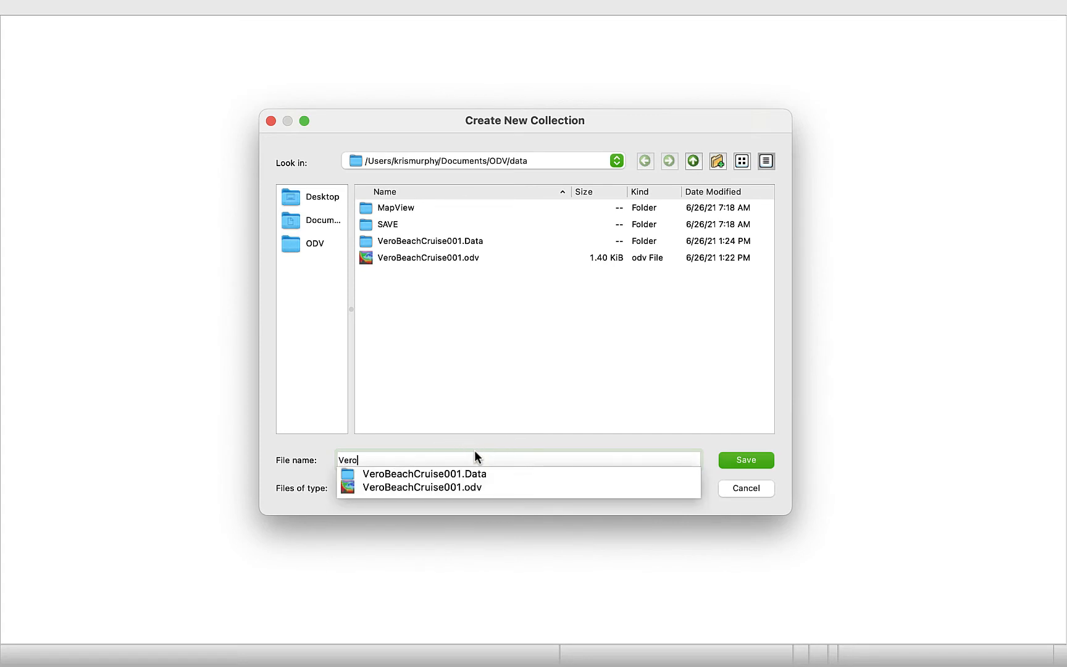
text(BeachCruise001)
click(484, 457)
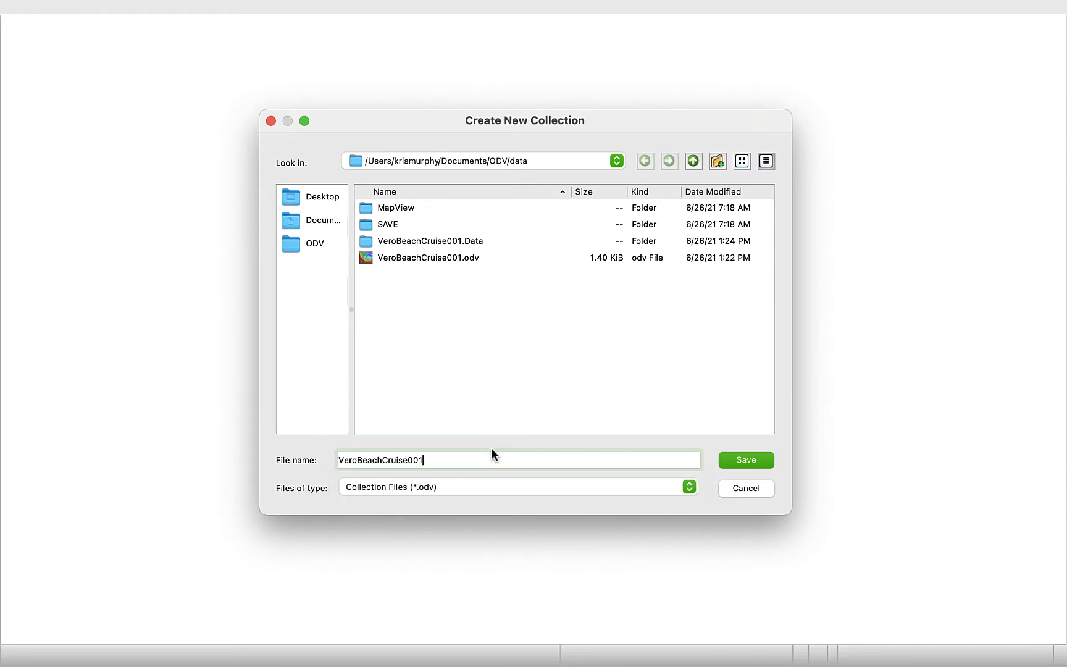
click(754, 463)
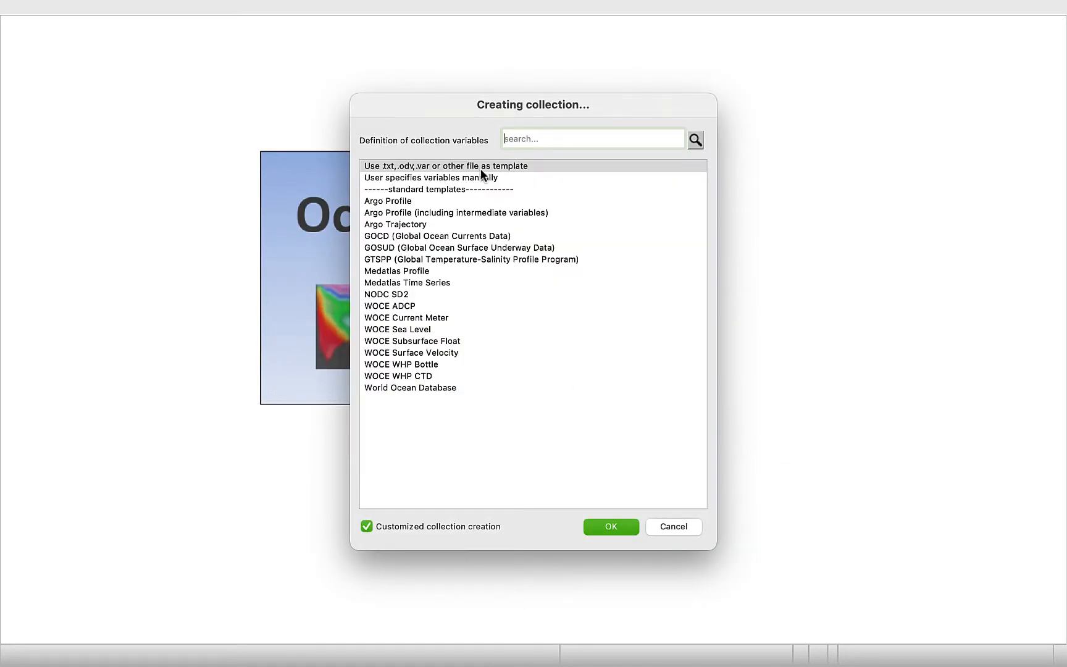
Define the collection variables from the template file ODV Video Data-Cleansed.txt in the desktop's Learning Video Data folder, with customized collection creation off
click(450, 166)
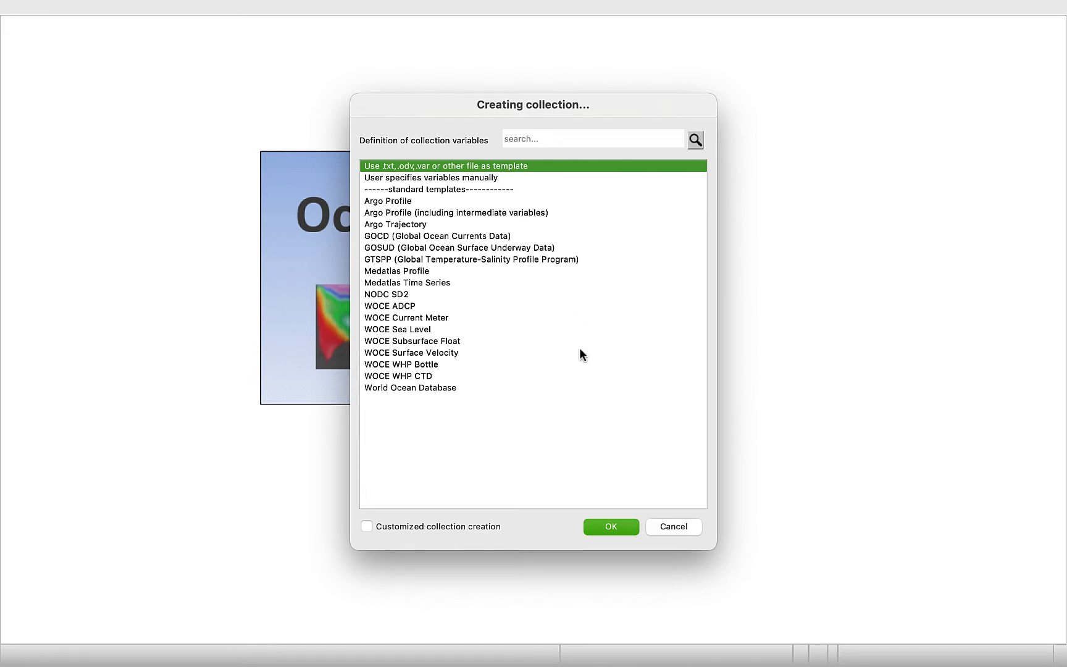
click(607, 525)
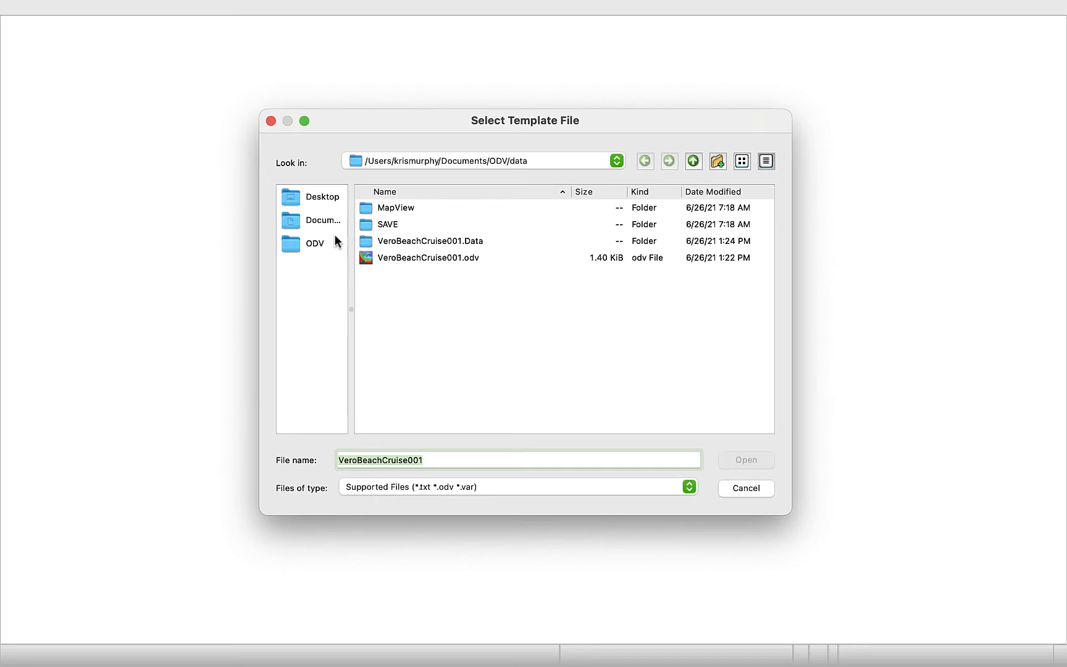
click(317, 199)
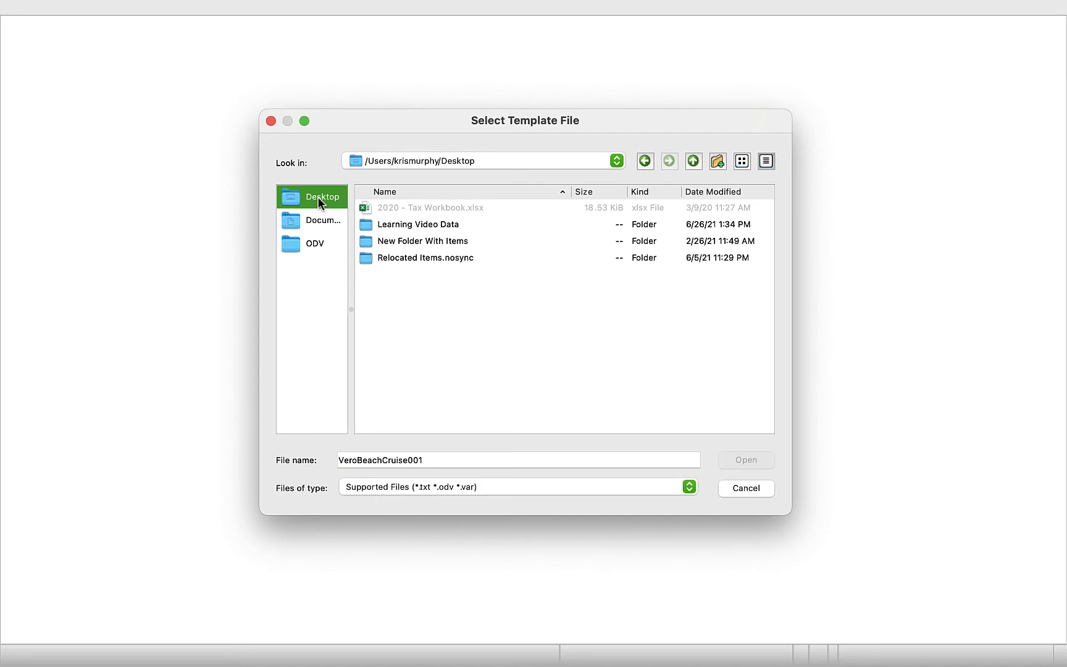
click(407, 226)
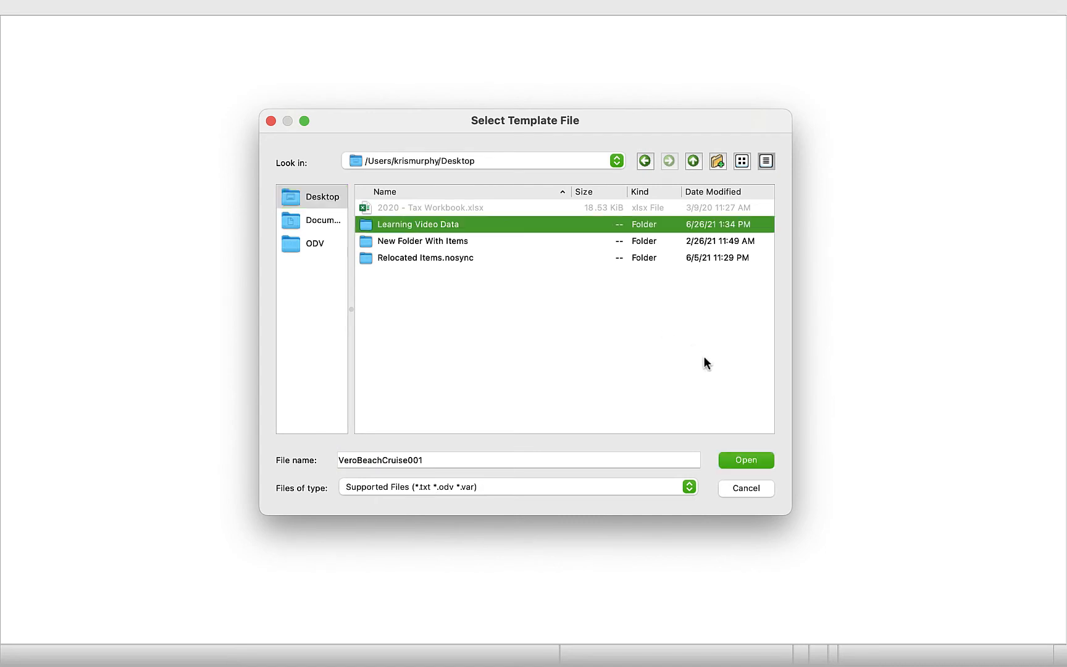
click(755, 462)
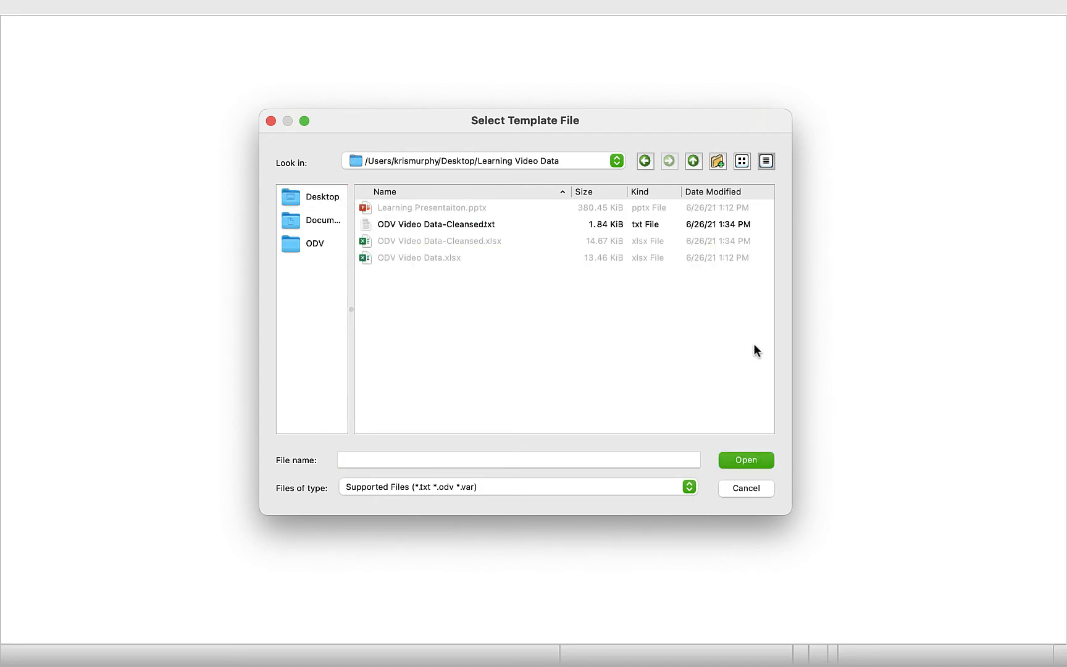
click(415, 230)
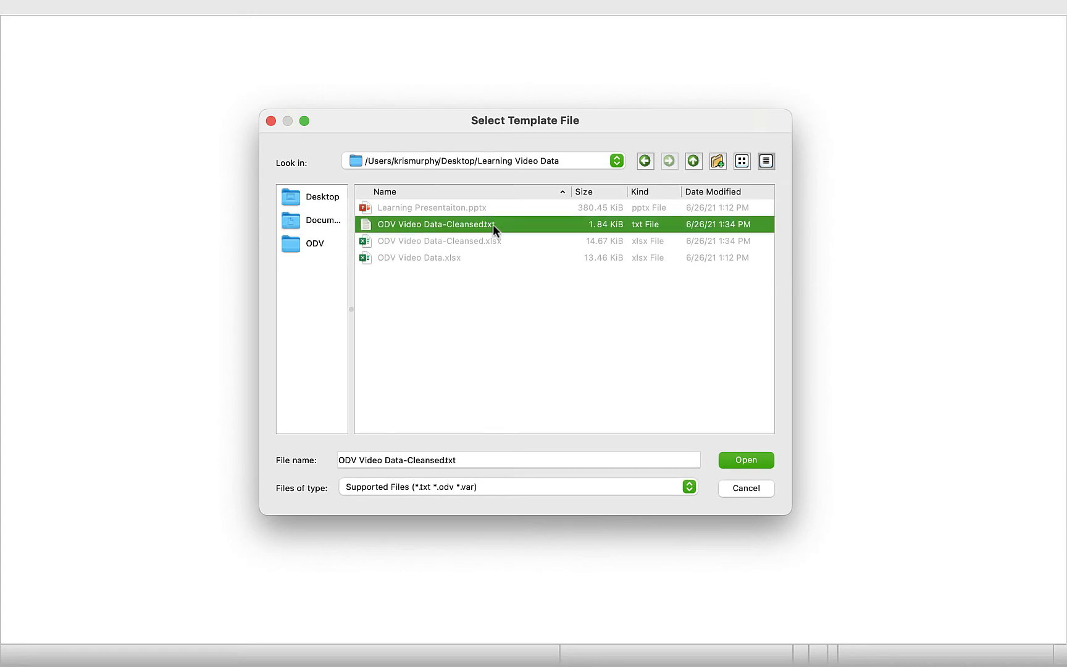
click(747, 460)
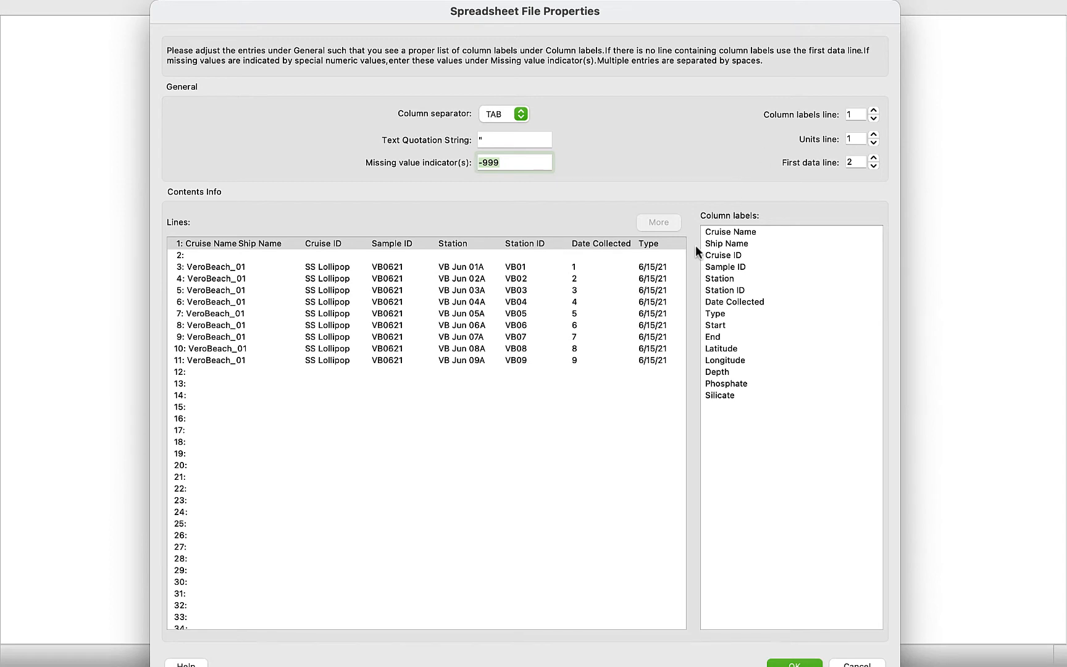
Set the template's units line to 2 with data starting at line 3, and create the collection, deleting the existing one of the same name
click(873, 135)
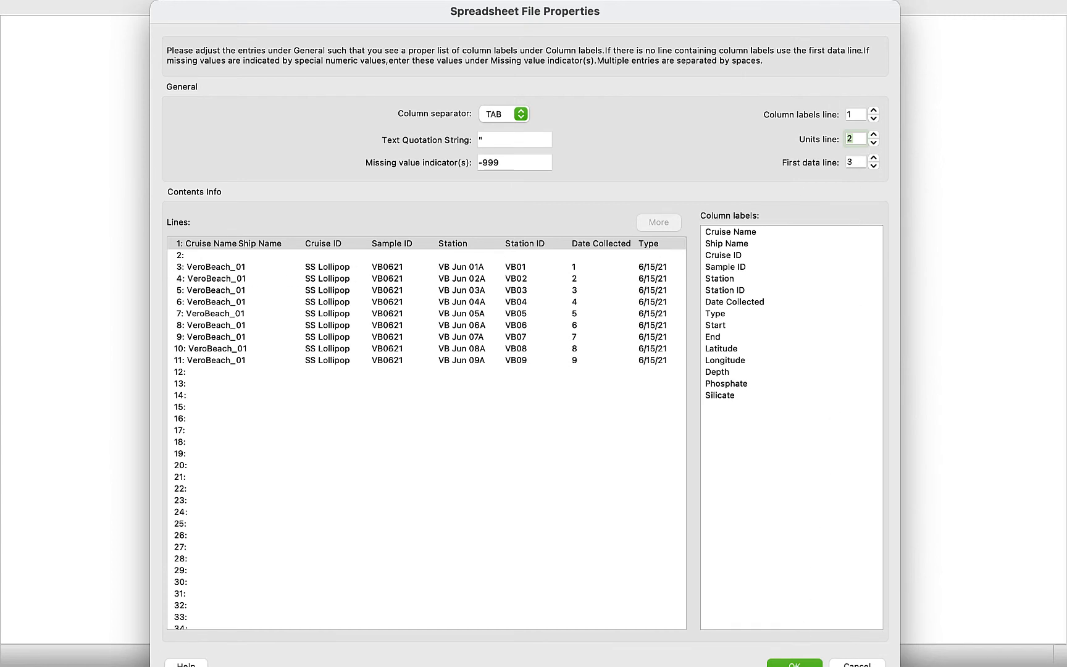
click(795, 663)
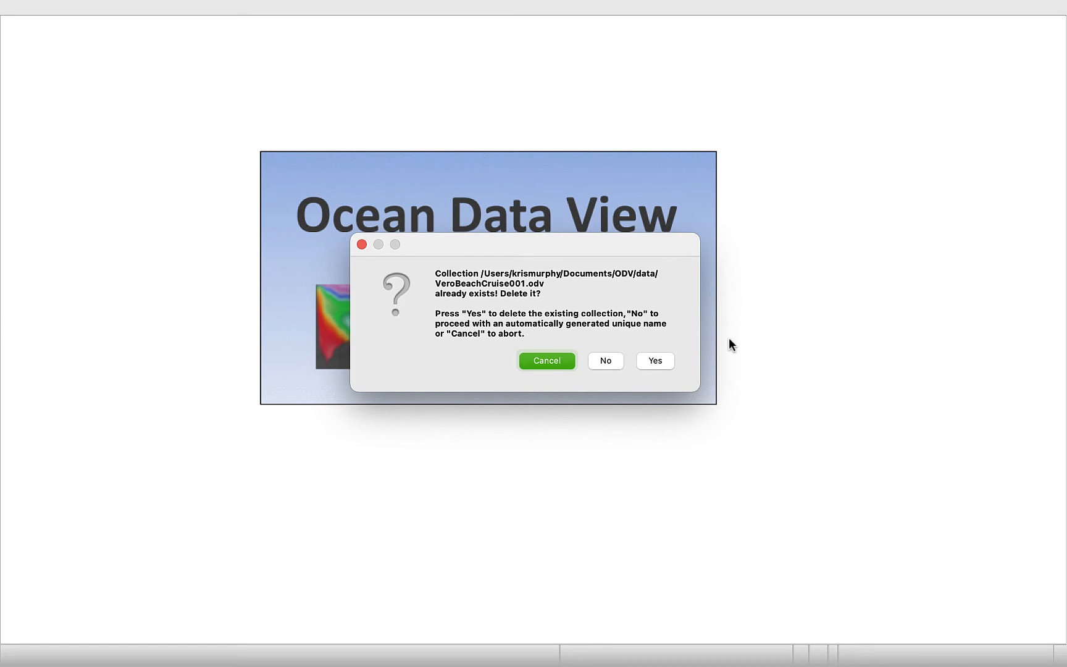
click(656, 361)
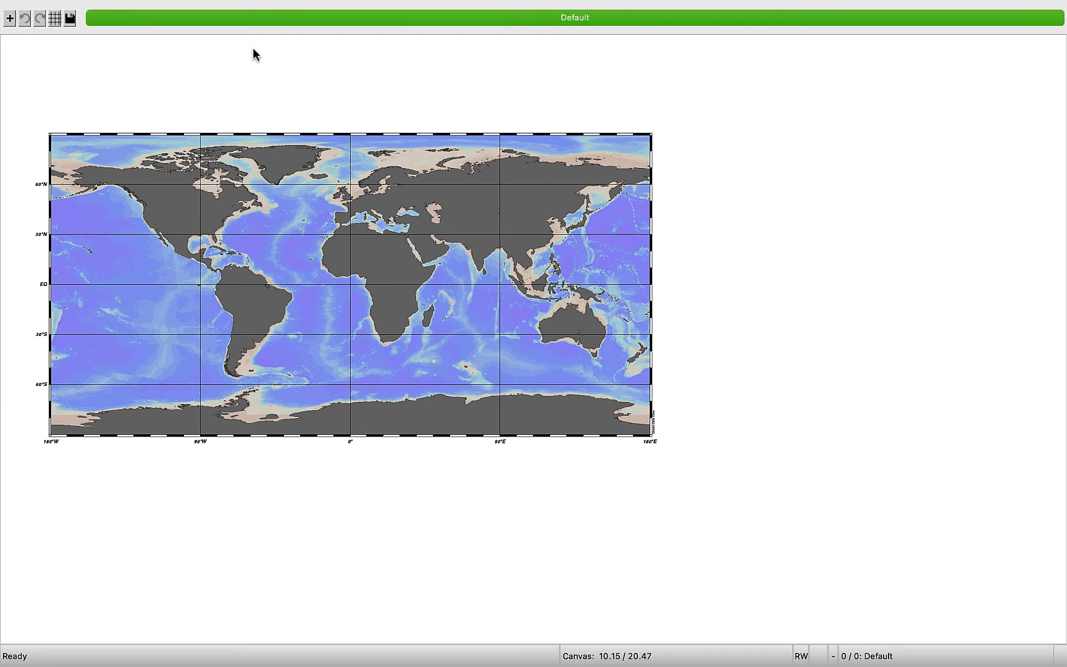
Start importing the ODV spreadsheet ODV Video Data-Cleansed.txt, with the units line set to 2 and the first data line to 3
mouse_move(269, 2)
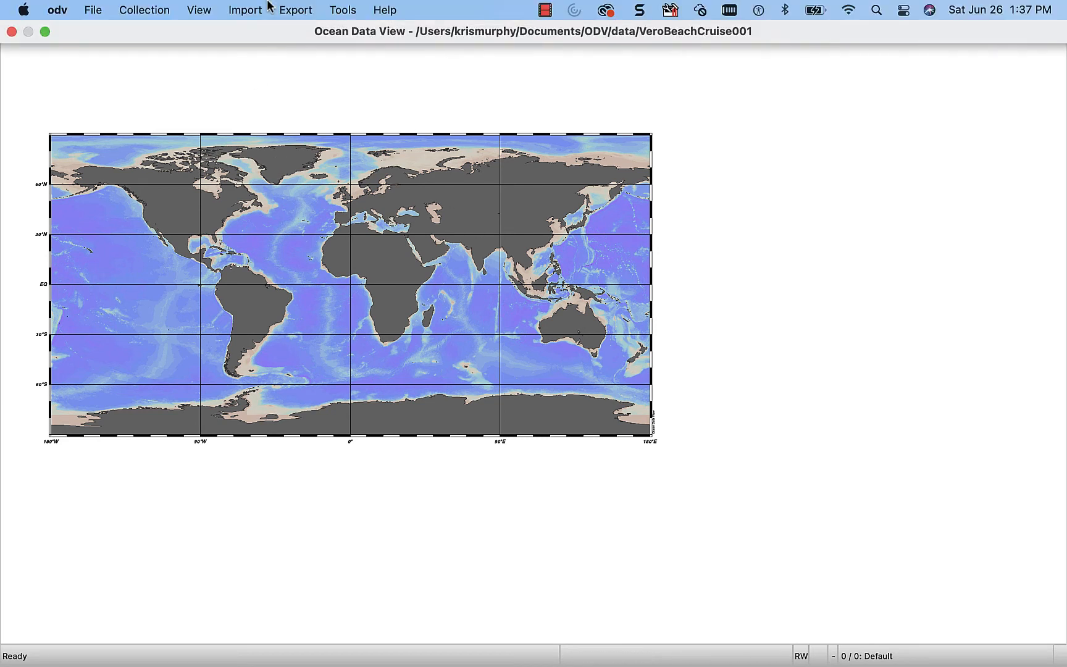
click(258, 14)
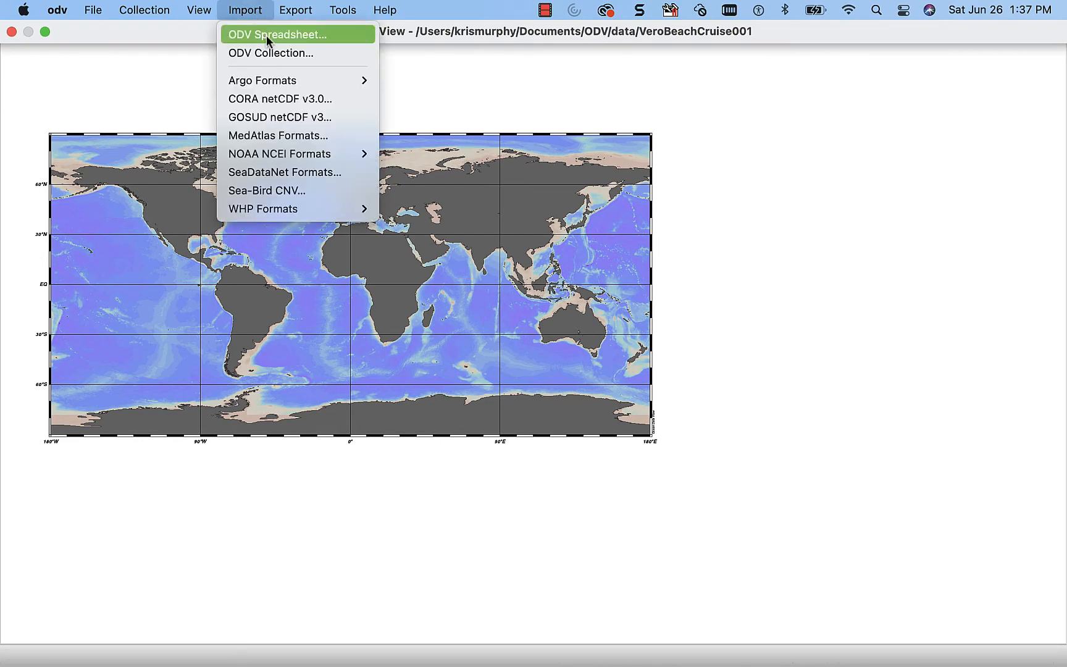
click(267, 35)
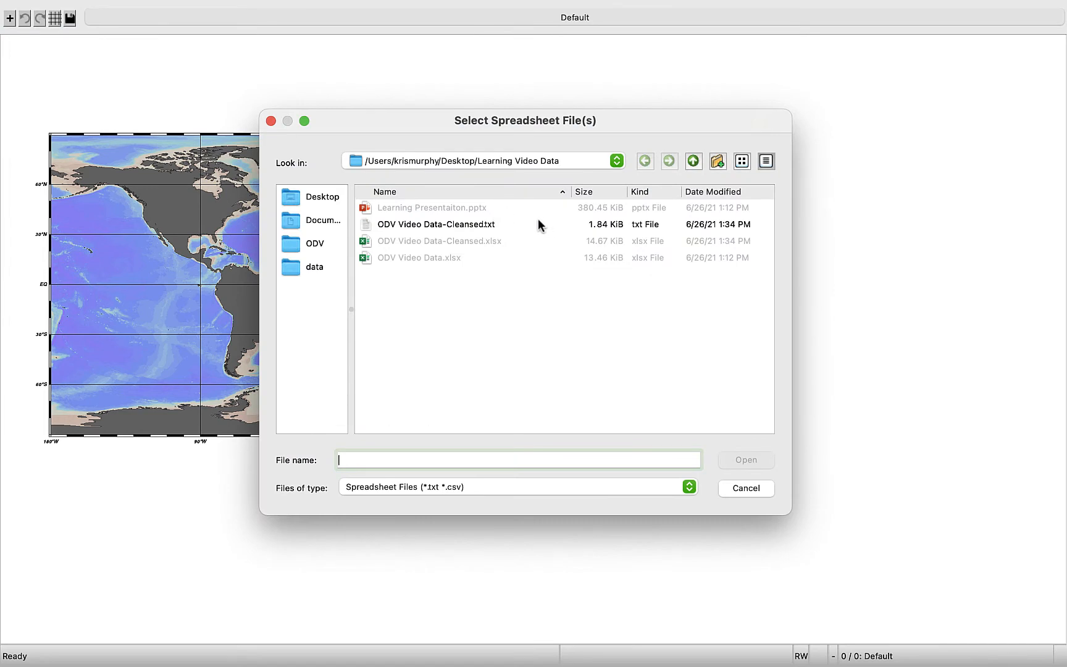
click(432, 226)
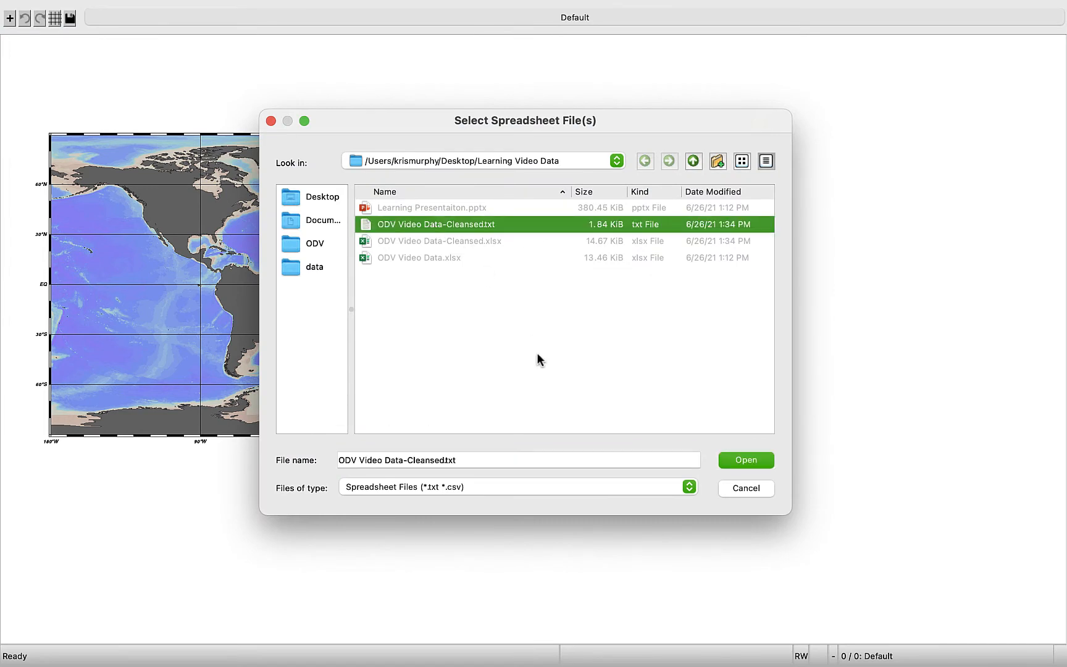
click(753, 461)
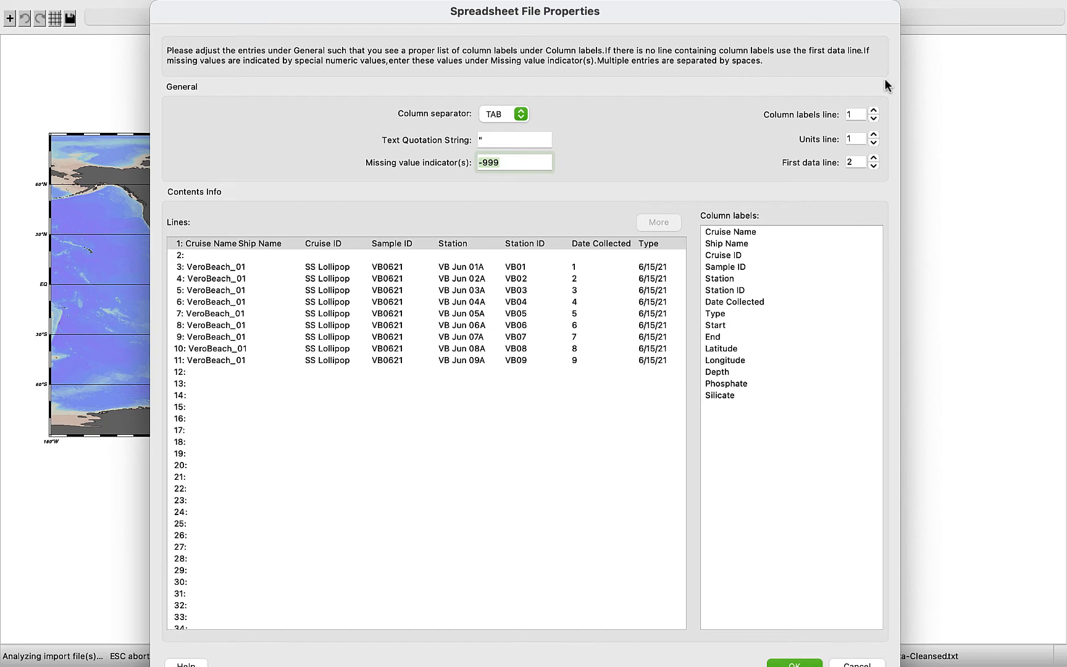
click(873, 134)
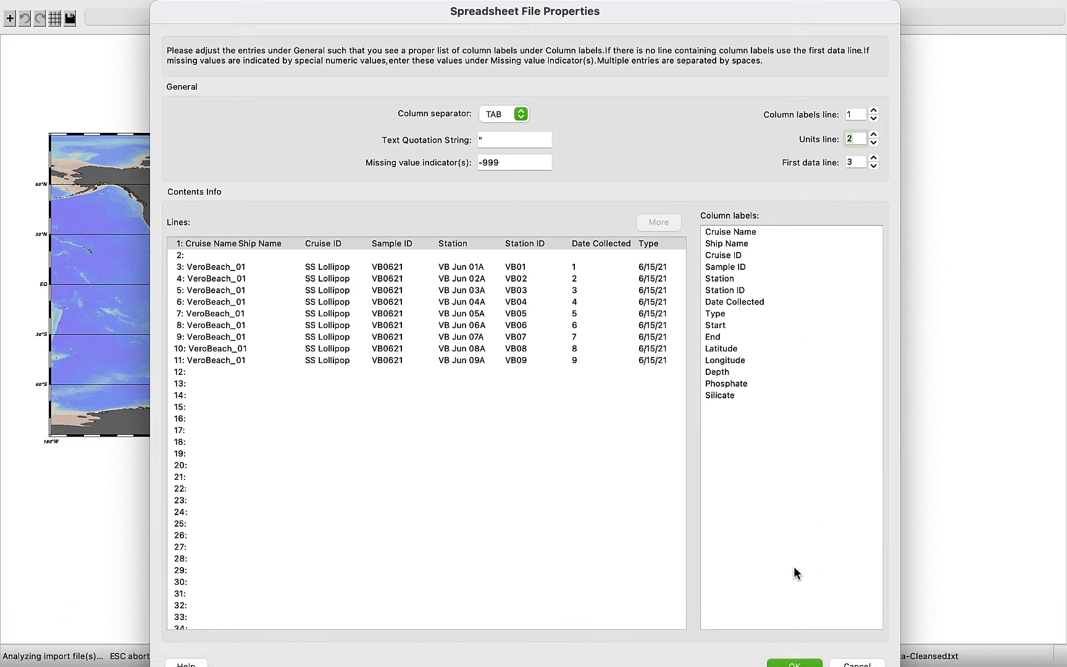
click(792, 661)
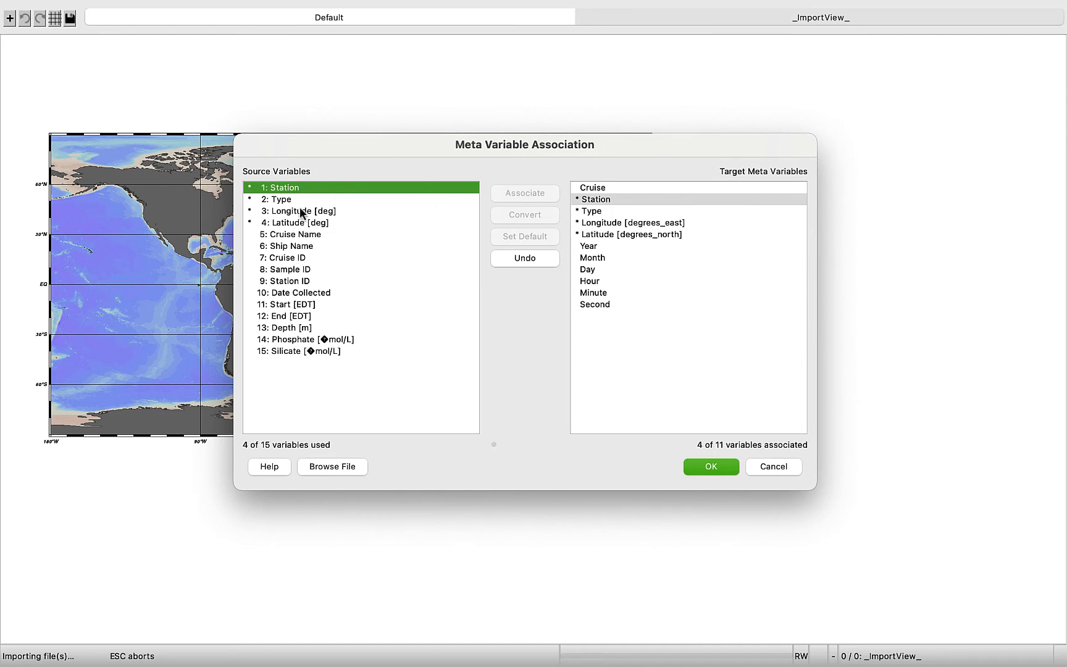
Check the Station, Type, Longitude and Latitude associations, then import the data in Add / Replace Station Data mode
click(279, 199)
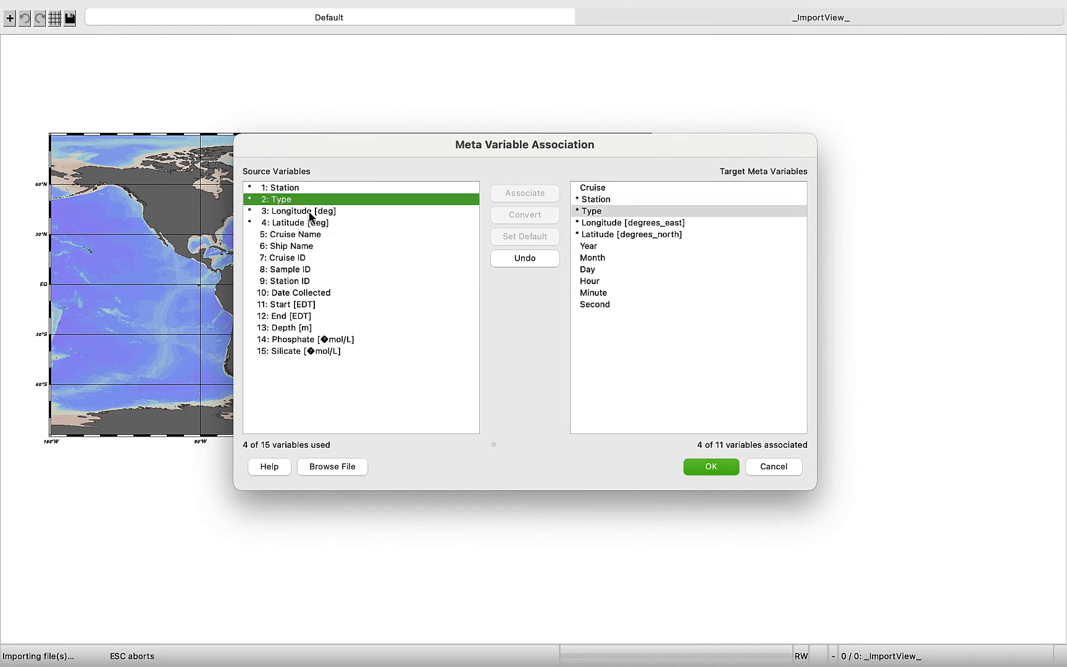
click(317, 214)
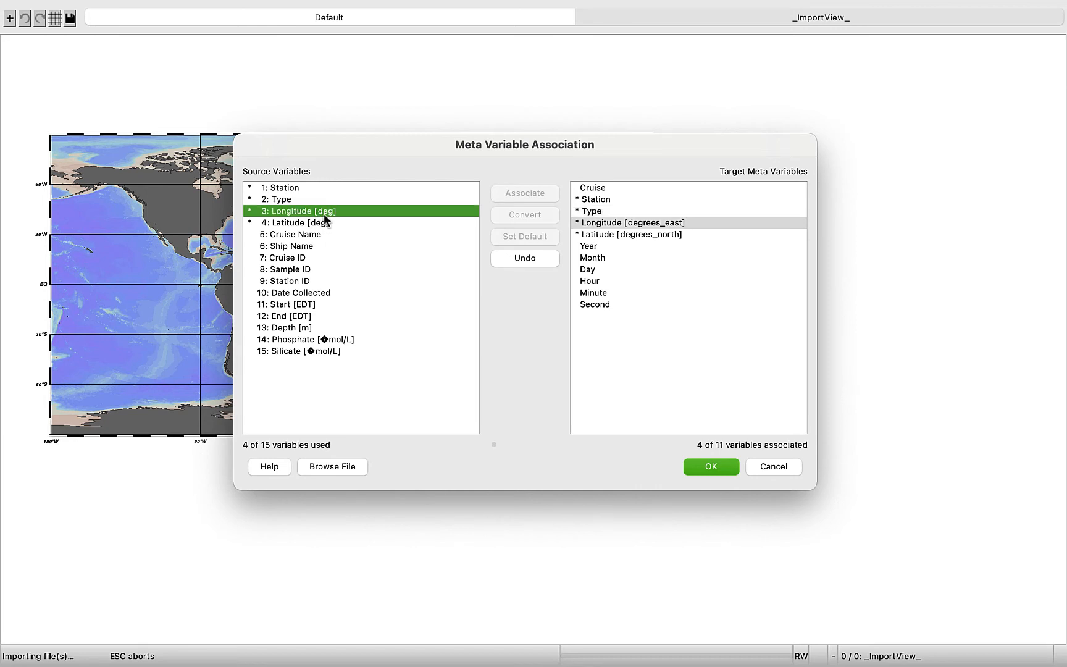
click(293, 222)
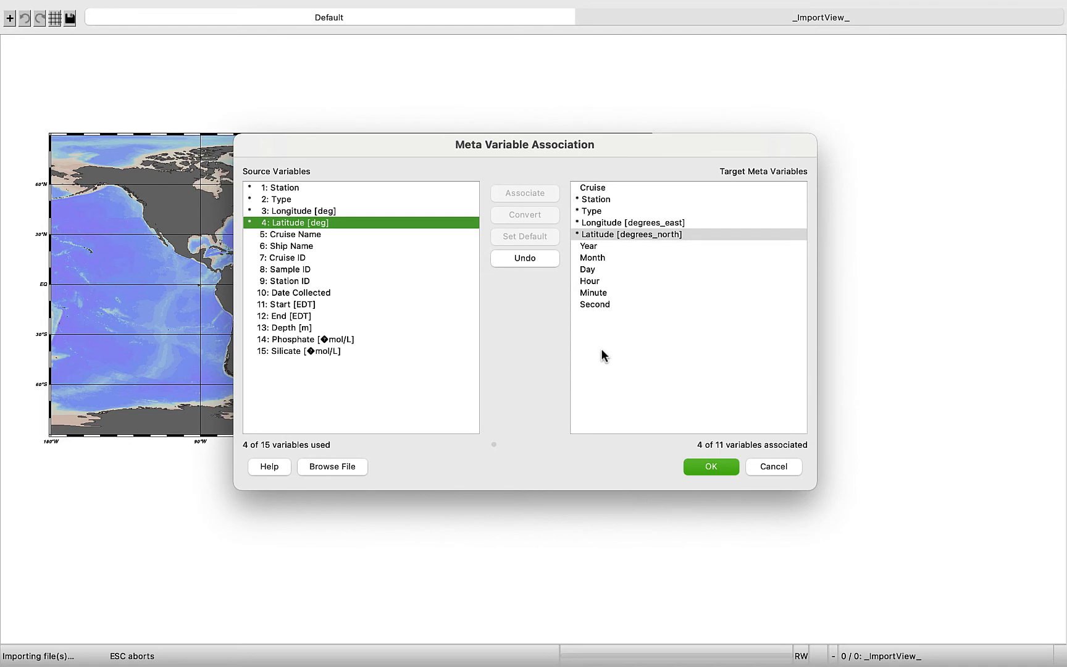
click(707, 467)
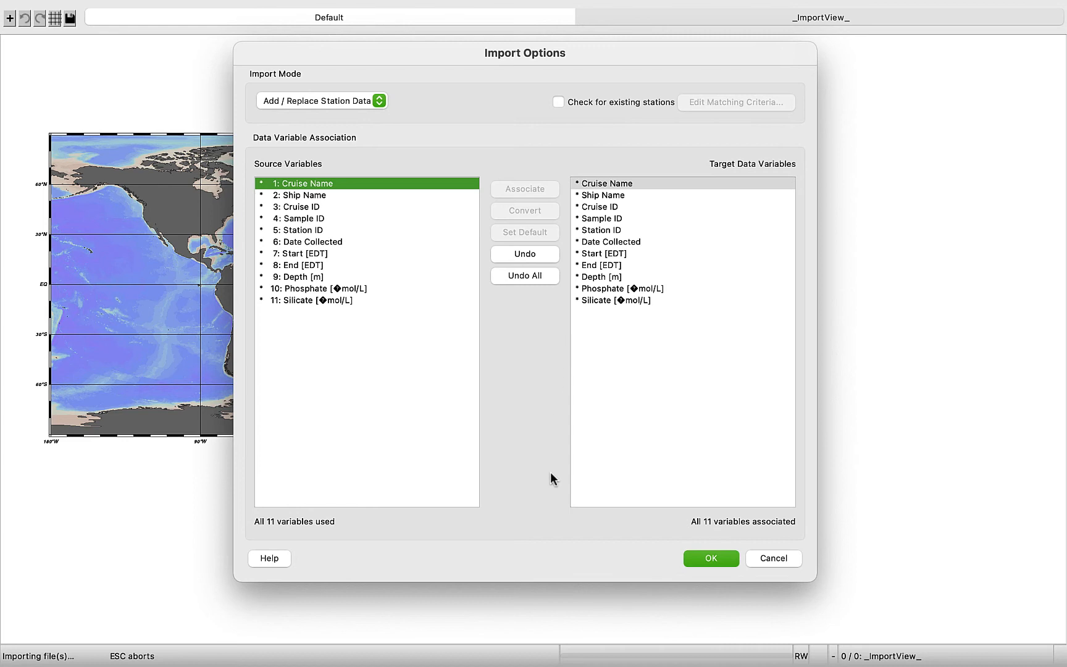
click(711, 558)
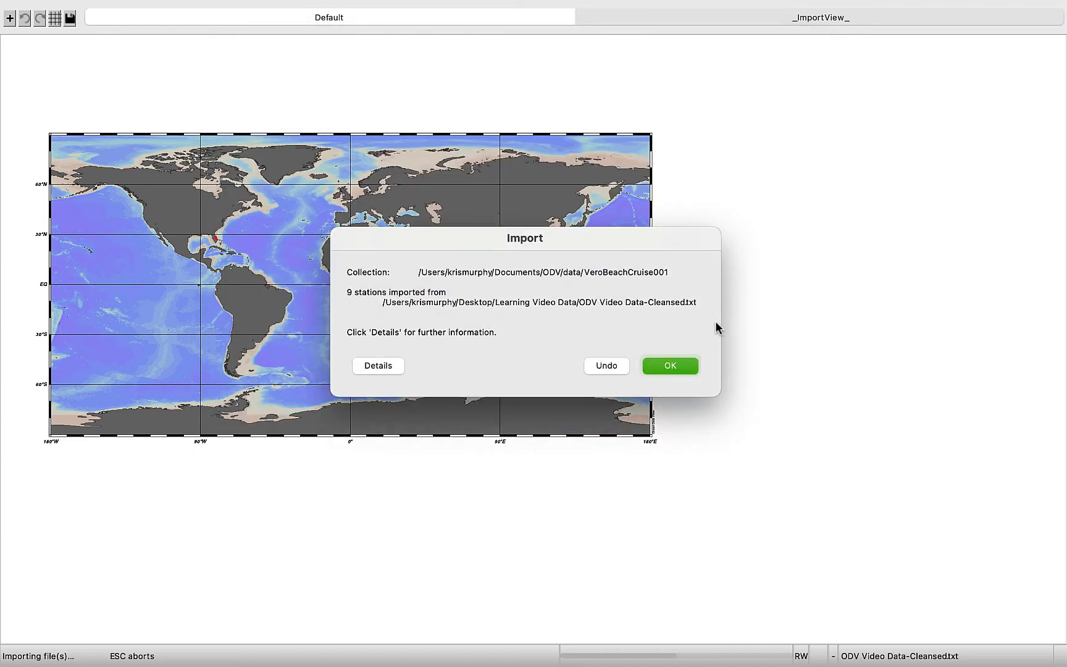
click(678, 371)
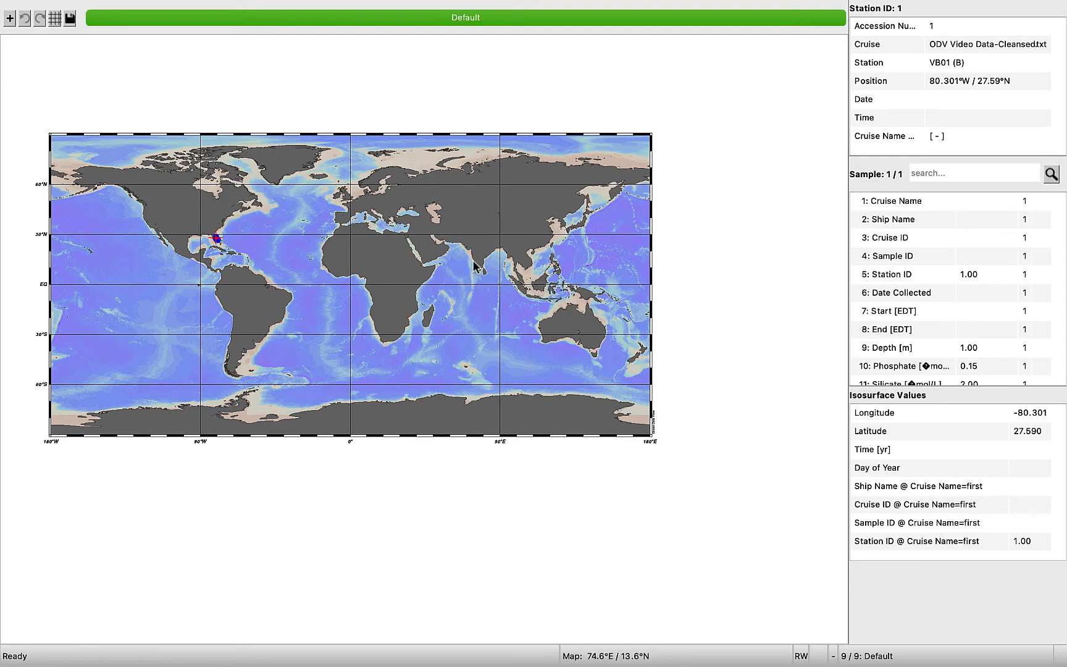
right_click(180, 215)
click(206, 269)
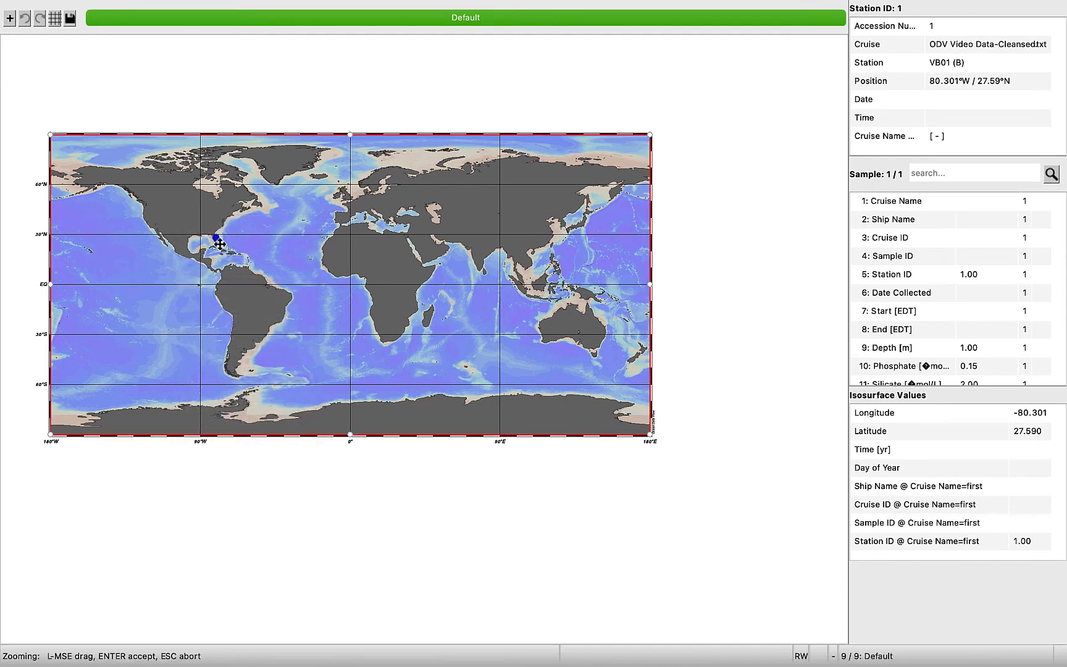
key(Escape)
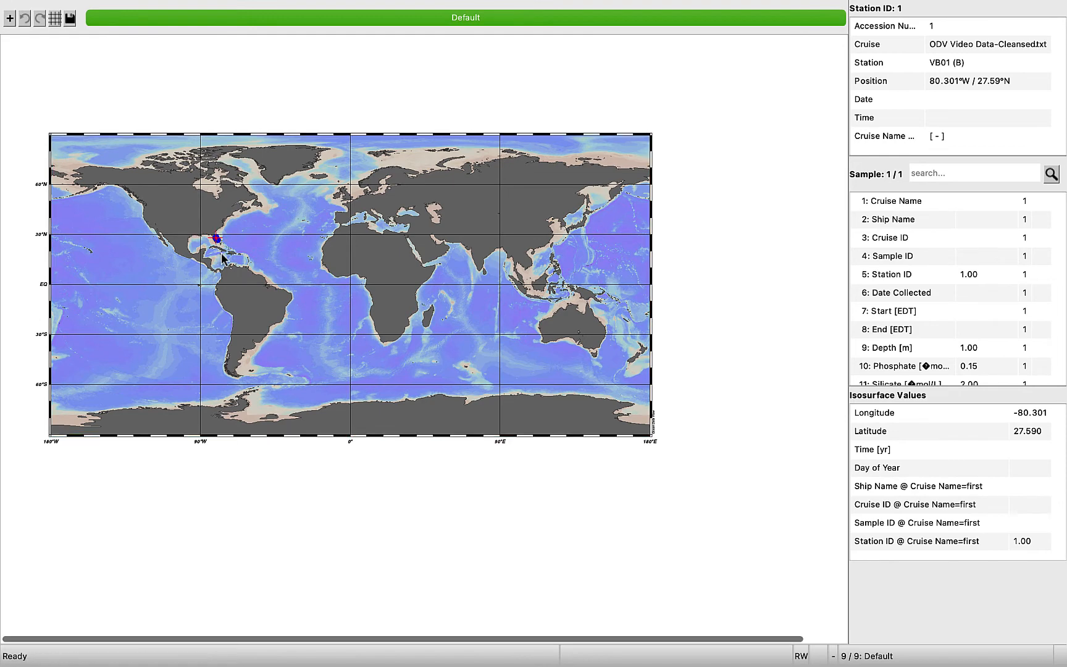
Zoom the map to the Florida area, from about 85.1°W to 75.1°W and 23.7°N to 31.7°N
right_click(176, 222)
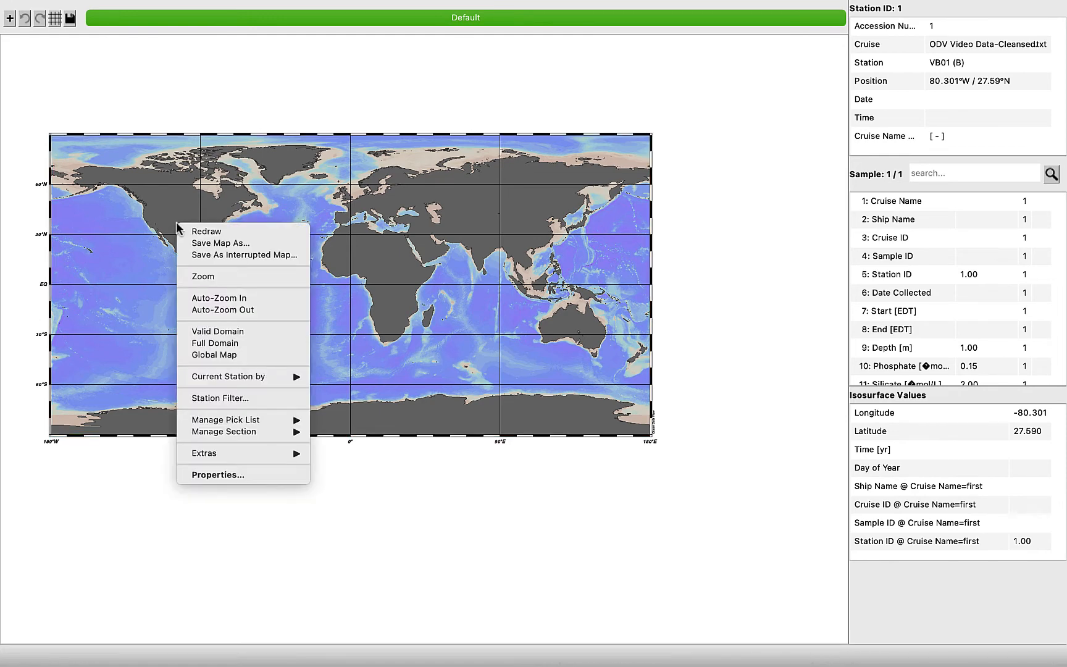
click(211, 276)
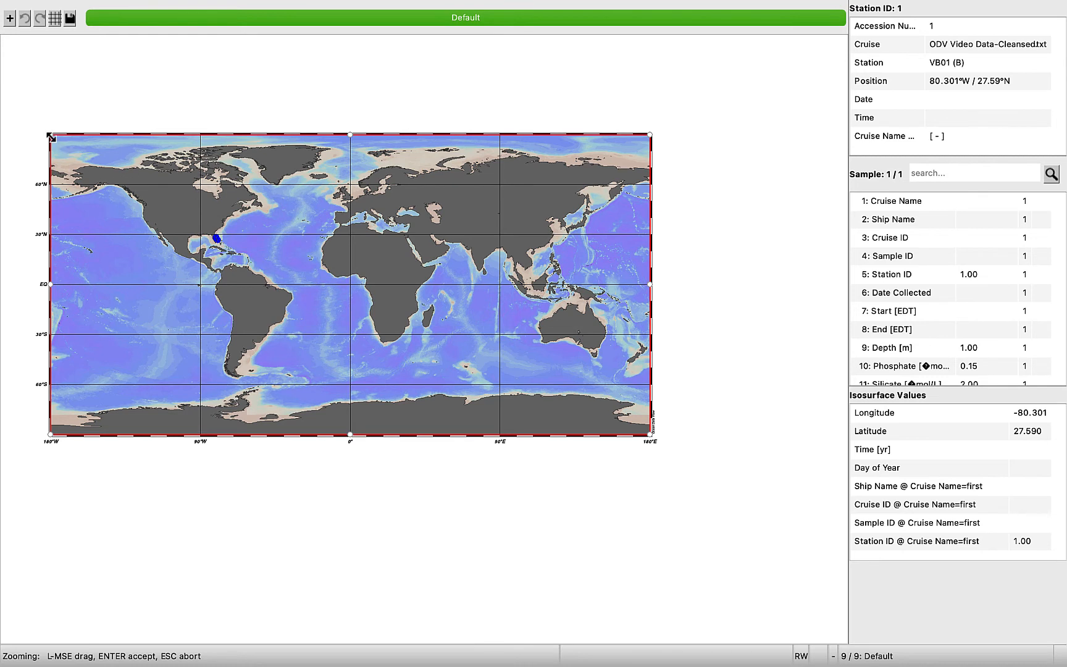
drag(50, 135, 209, 233)
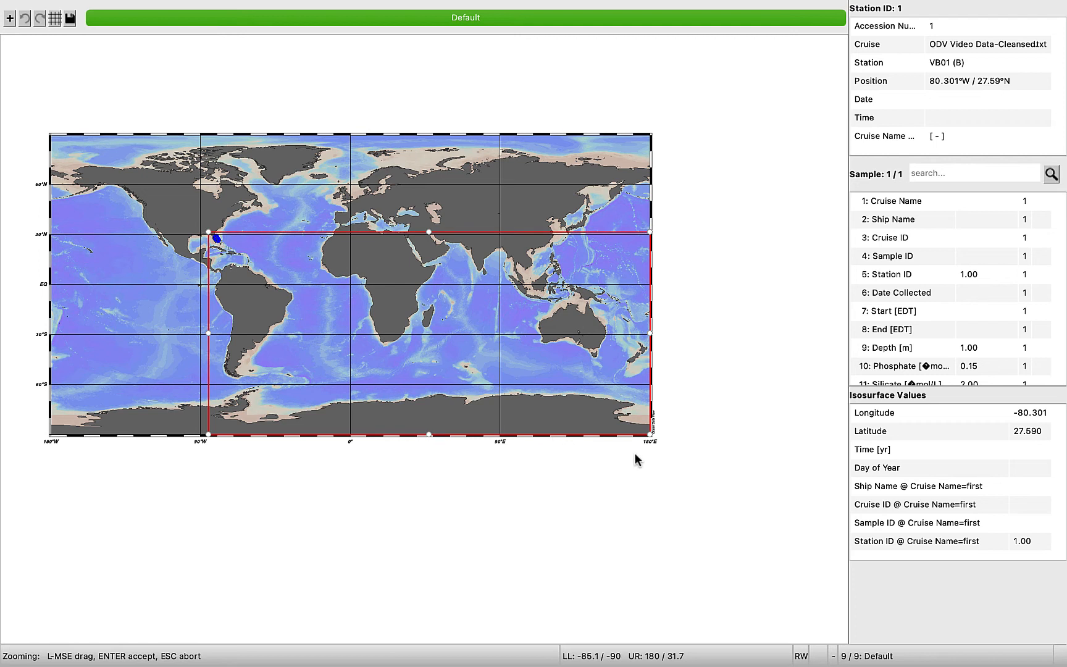
drag(649, 436, 224, 246)
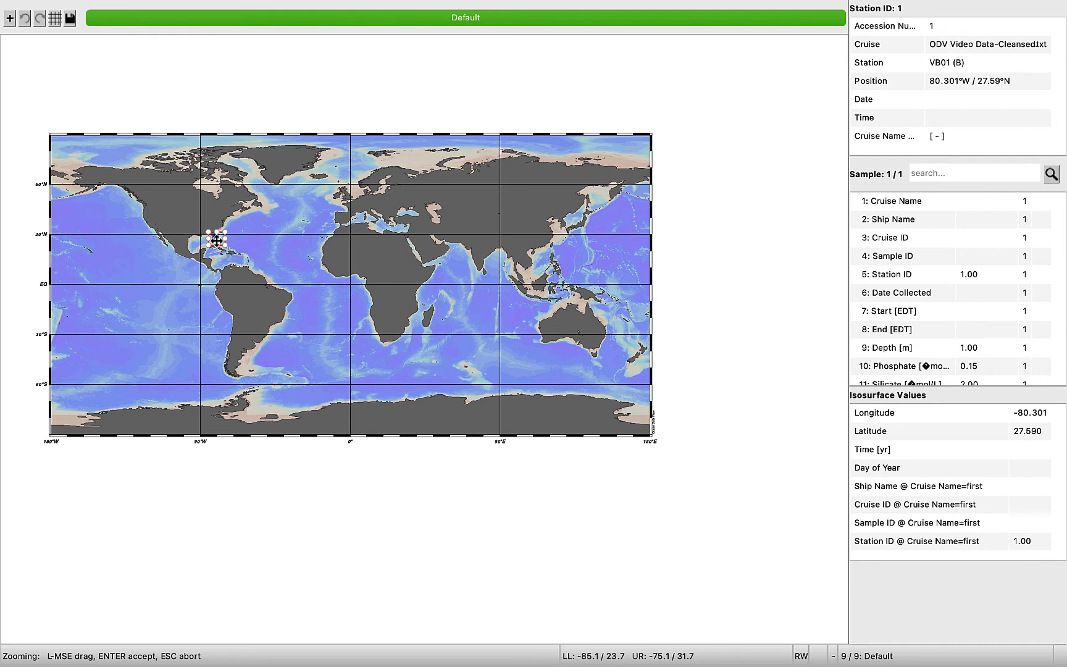
key(Return)
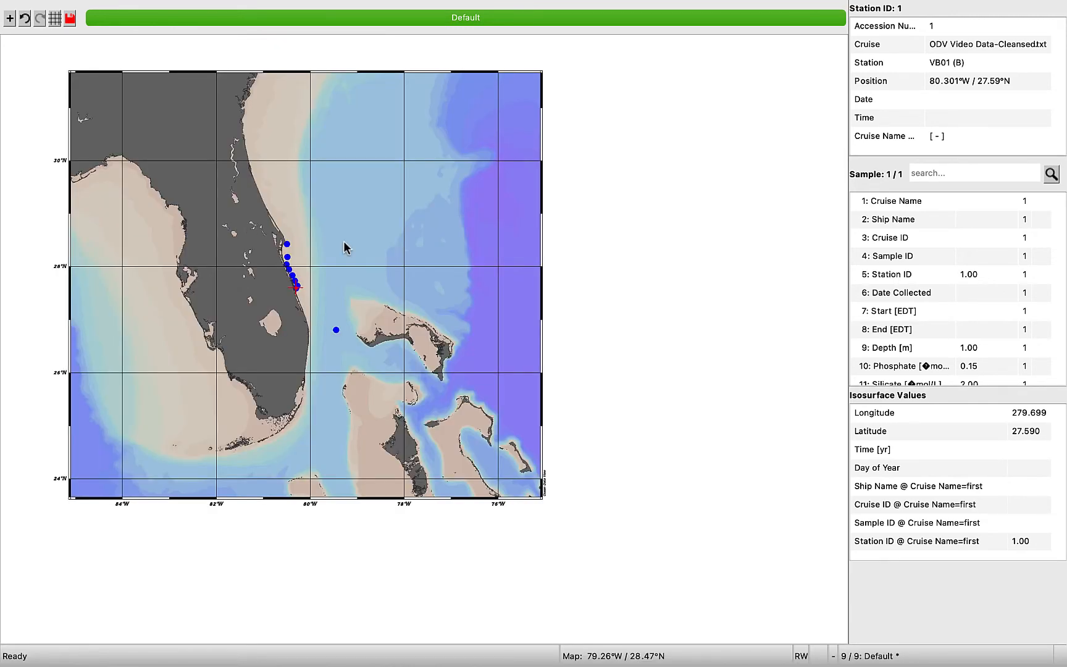
Set the map's station annotations to Station labels in the map properties
right_click(297, 288)
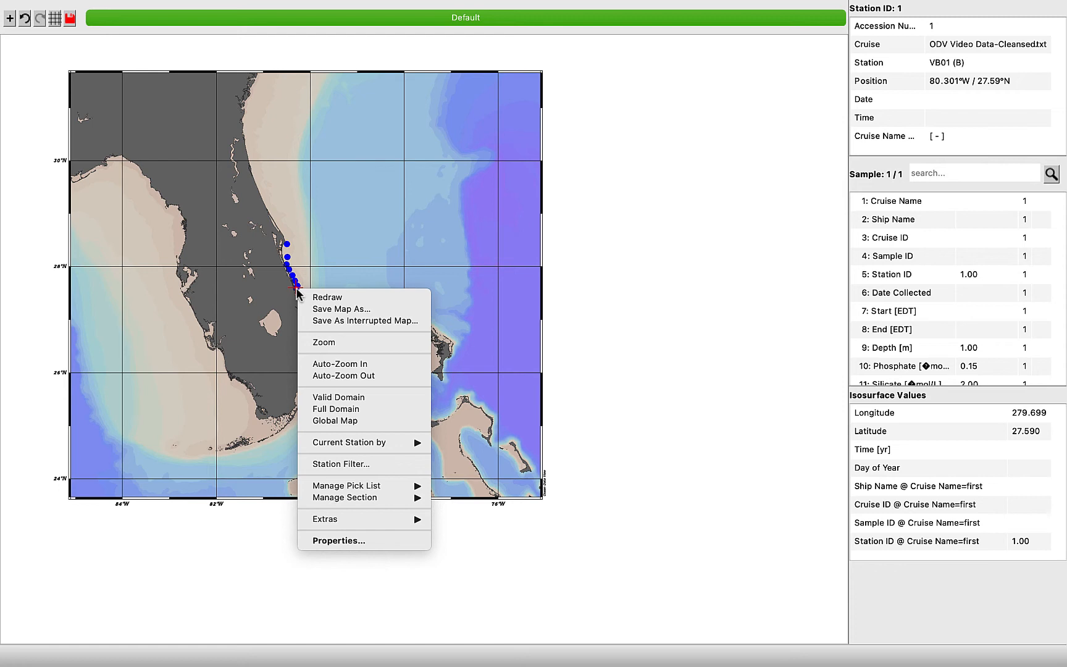
click(340, 541)
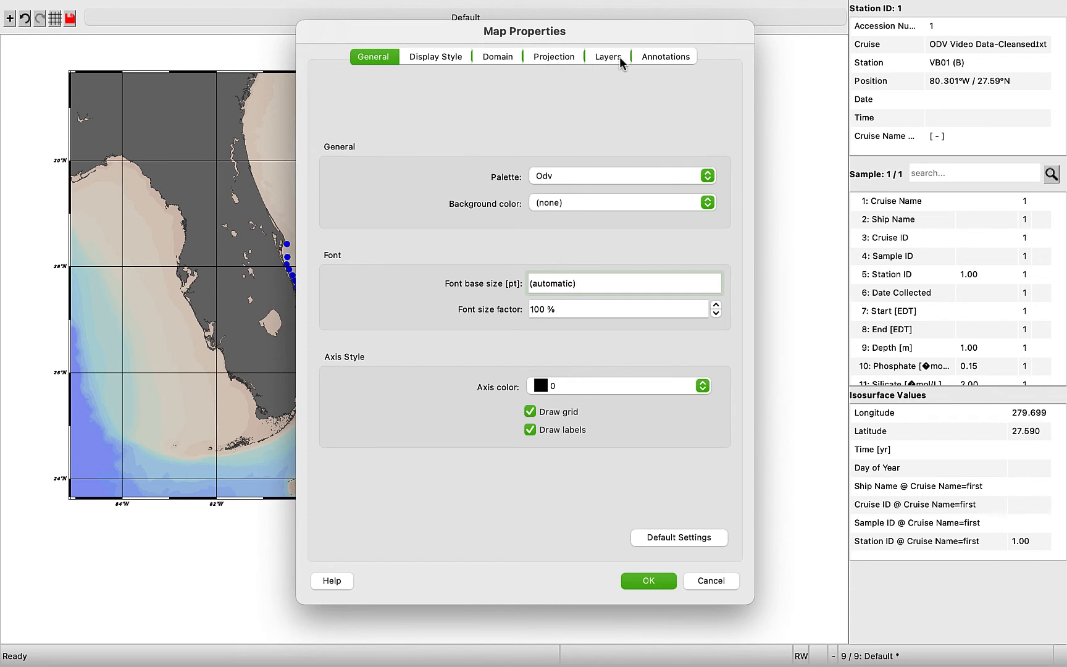
click(661, 56)
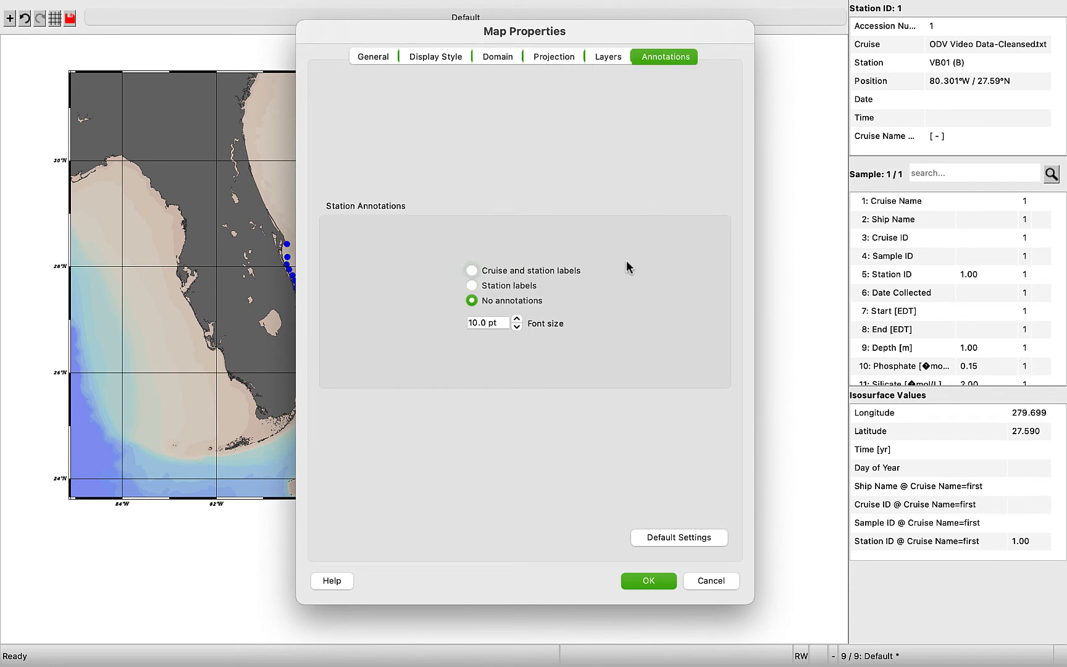
click(485, 289)
click(642, 584)
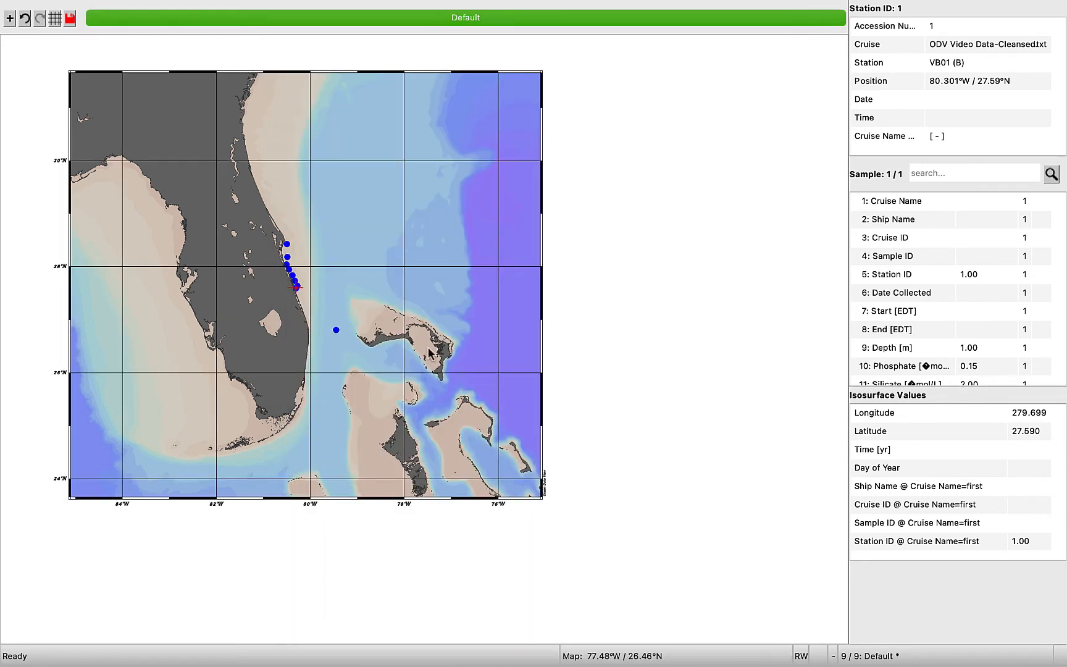
Select stations VB02 through VB09 one after another on the map to add their labels
click(299, 287)
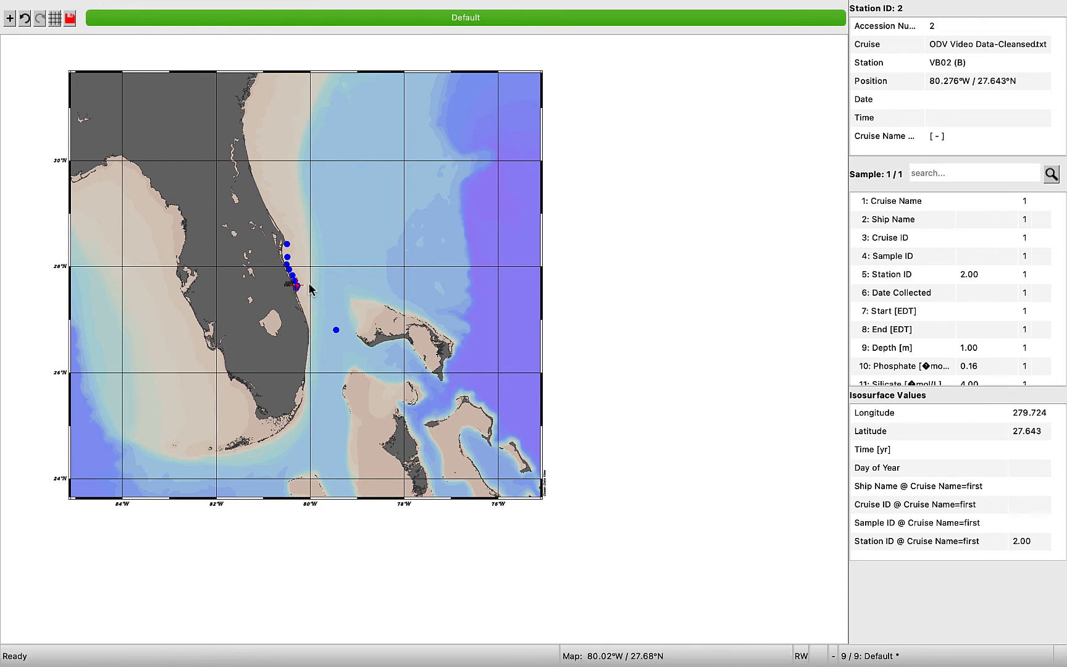
click(295, 280)
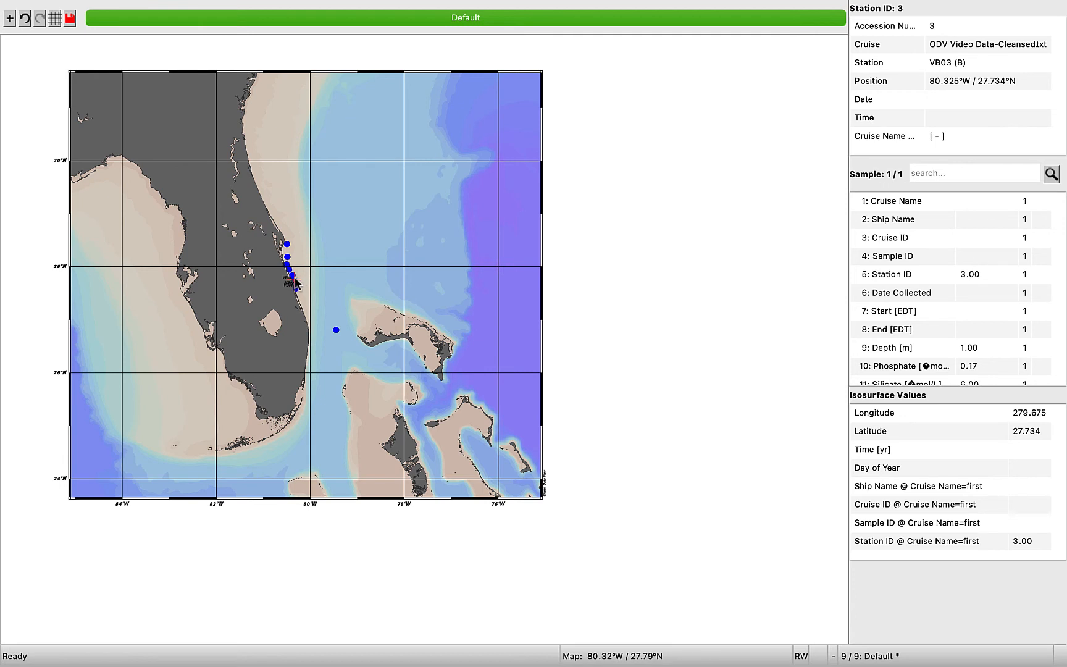
click(293, 278)
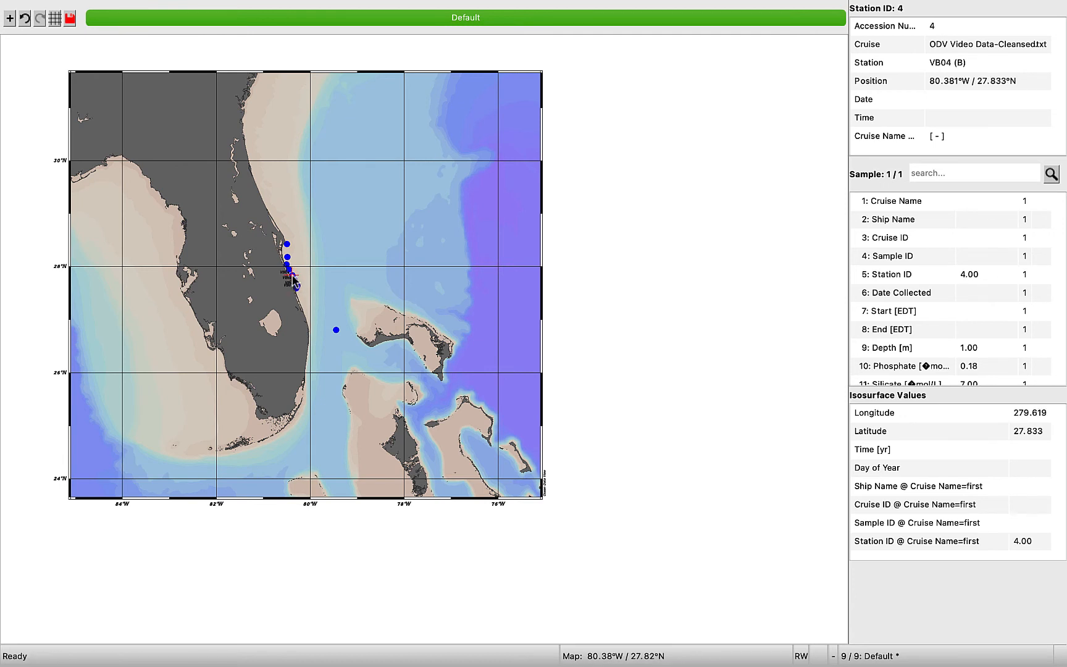
click(290, 274)
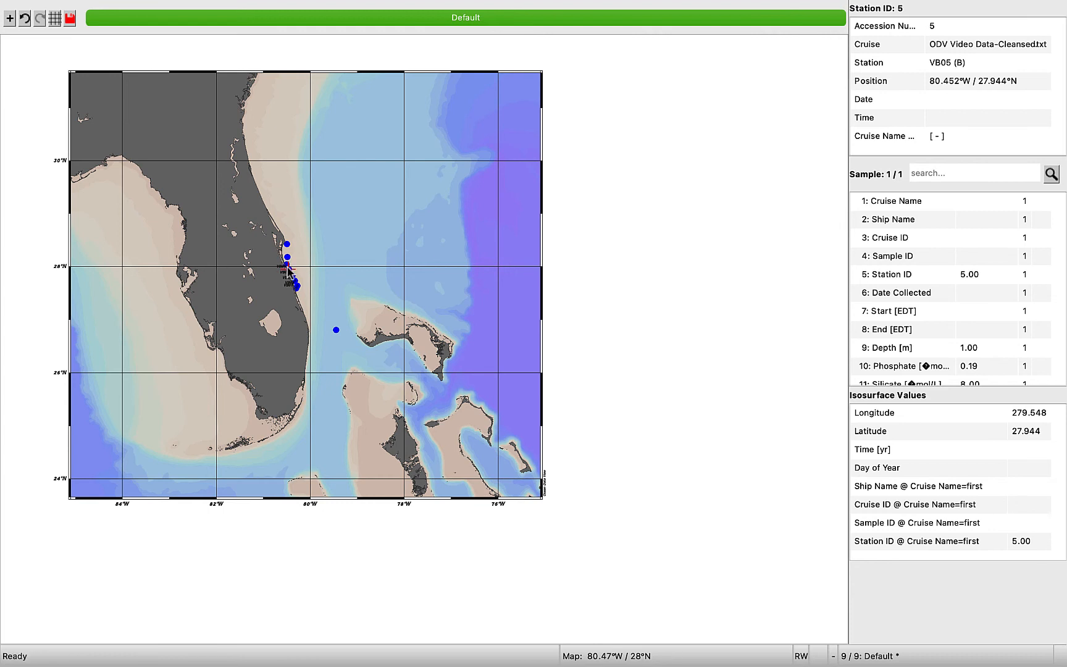
click(287, 263)
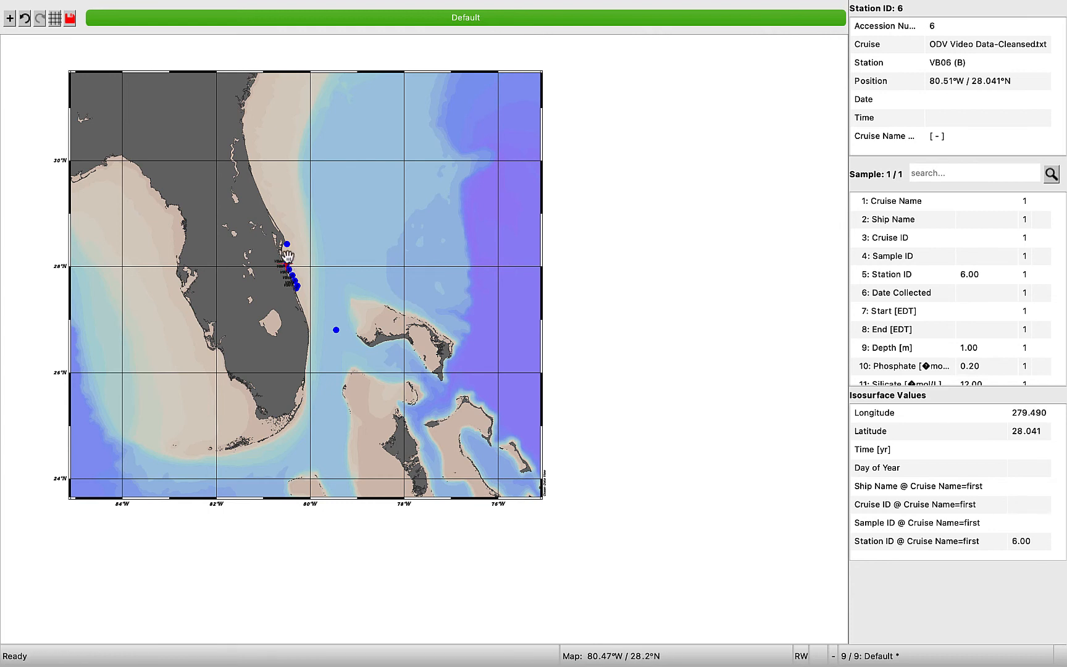
click(288, 257)
click(286, 248)
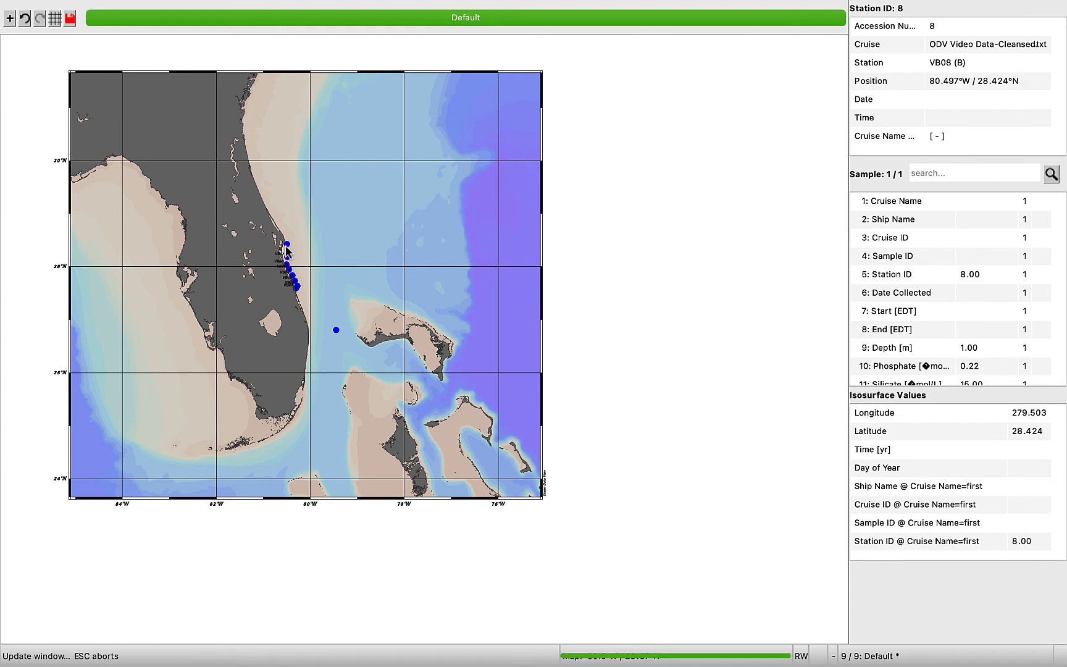
click(335, 329)
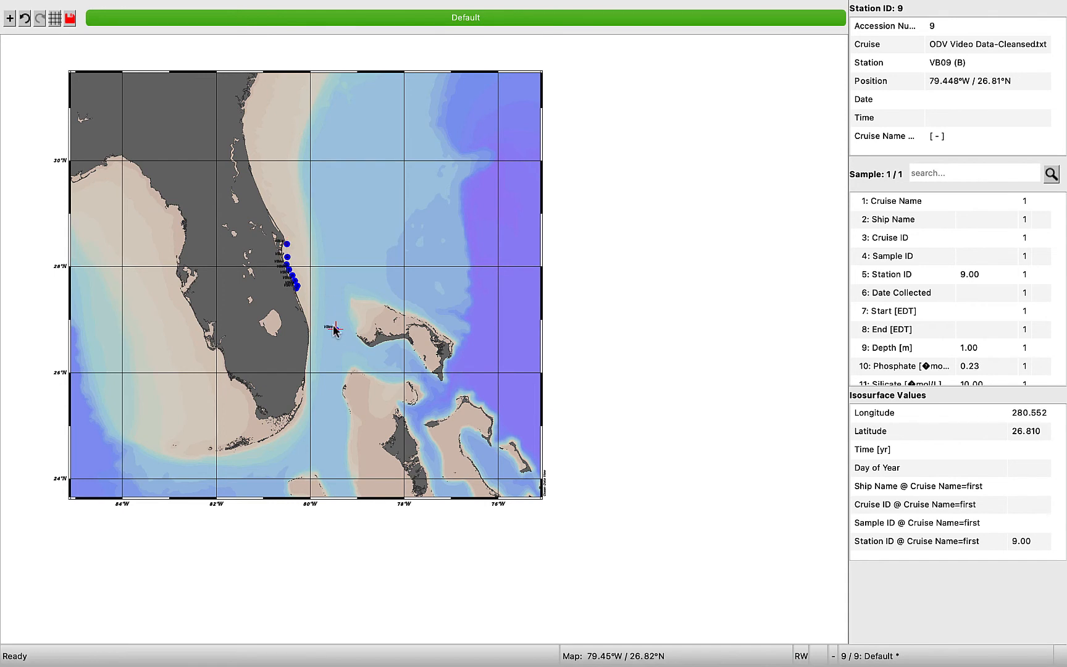
Zoom the map in further to a frame closely enclosing the cruise stations off Florida's east coast
right_click(305, 291)
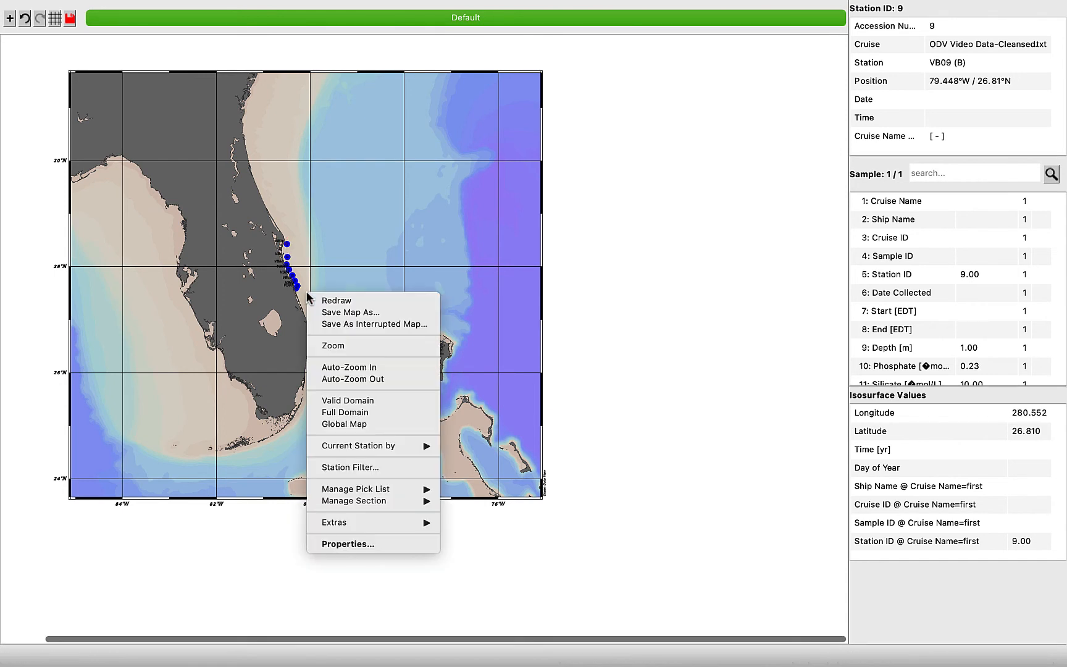
click(327, 346)
drag(70, 73, 279, 224)
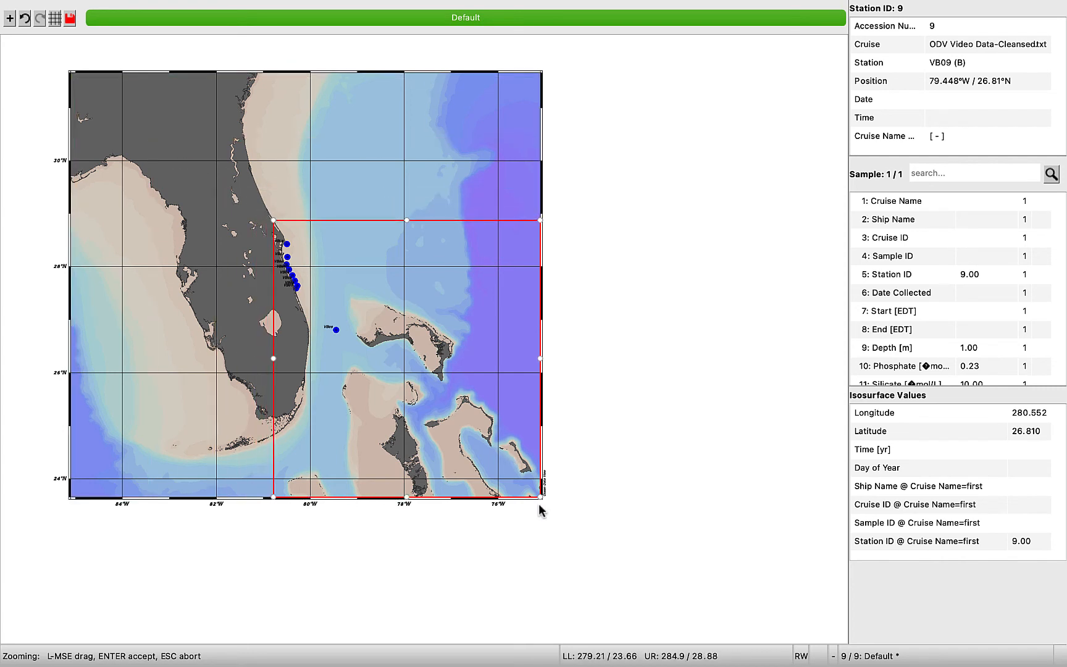
drag(540, 497, 368, 349)
key(Return)
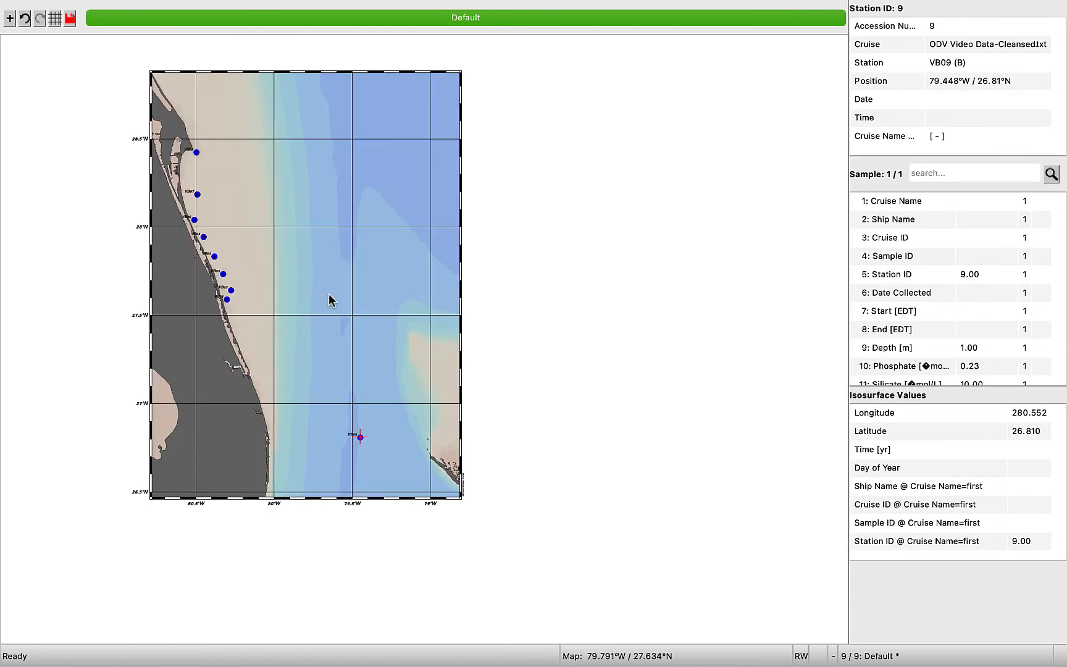
Zoom the map in to about 80.8°W–79.2°W and 26.7°N–28.9°N by pulling in its eastern and southern edges
right_click(261, 235)
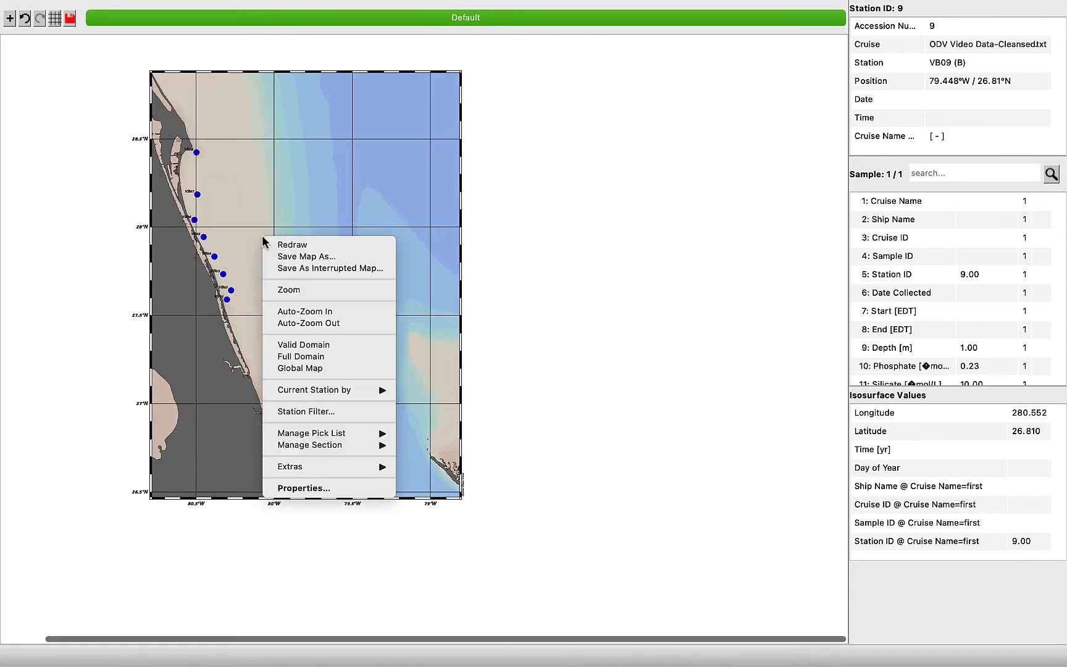
click(296, 294)
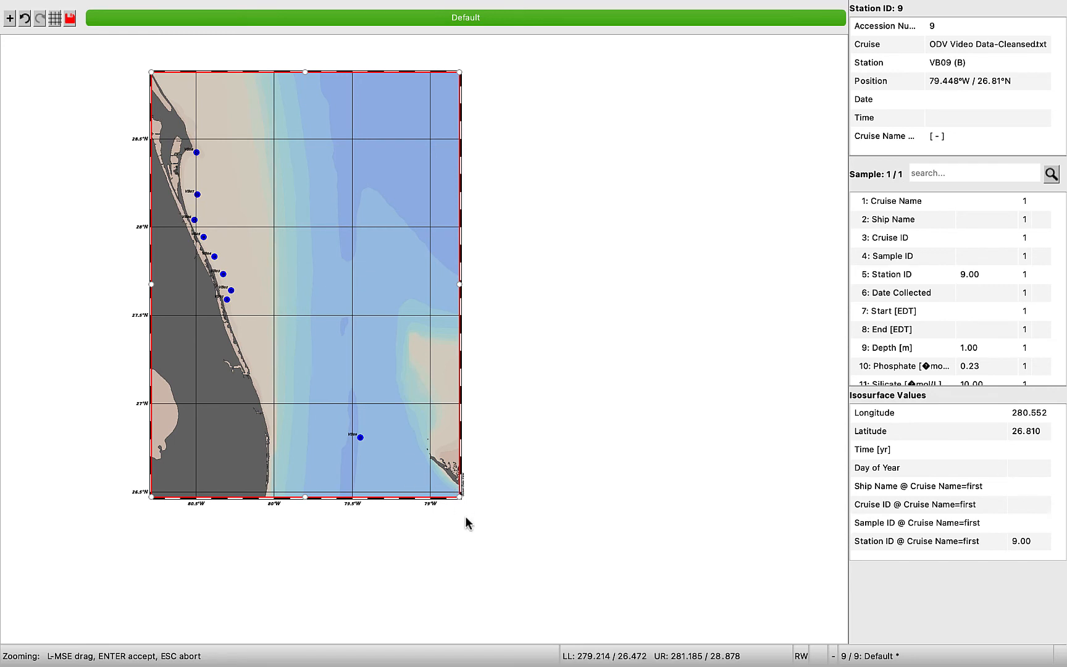
drag(458, 497, 395, 457)
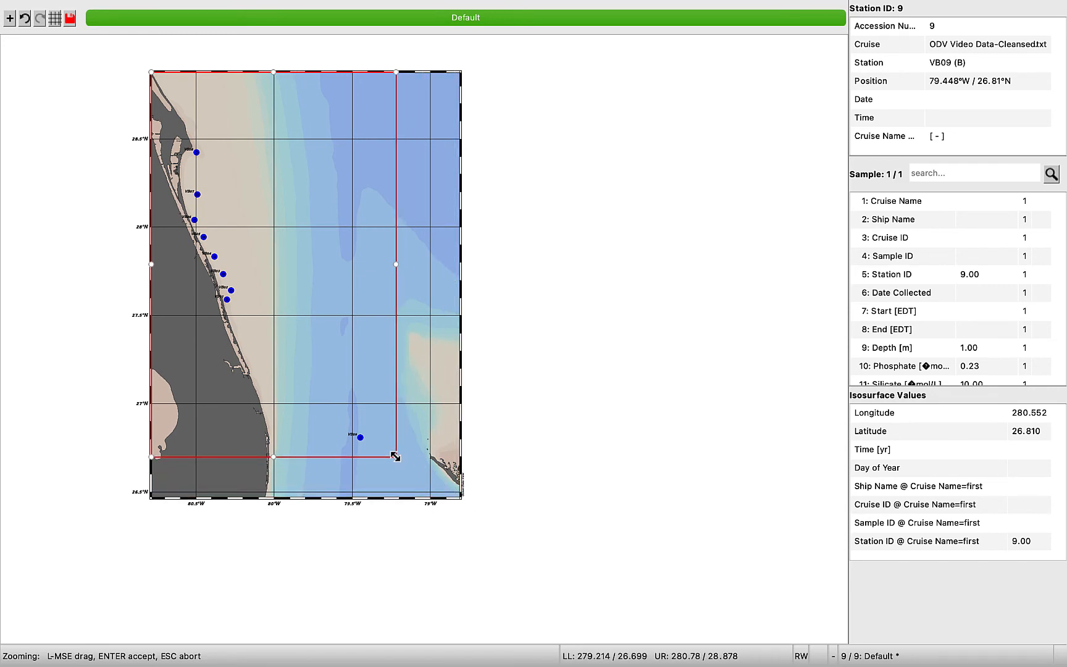
key(Return)
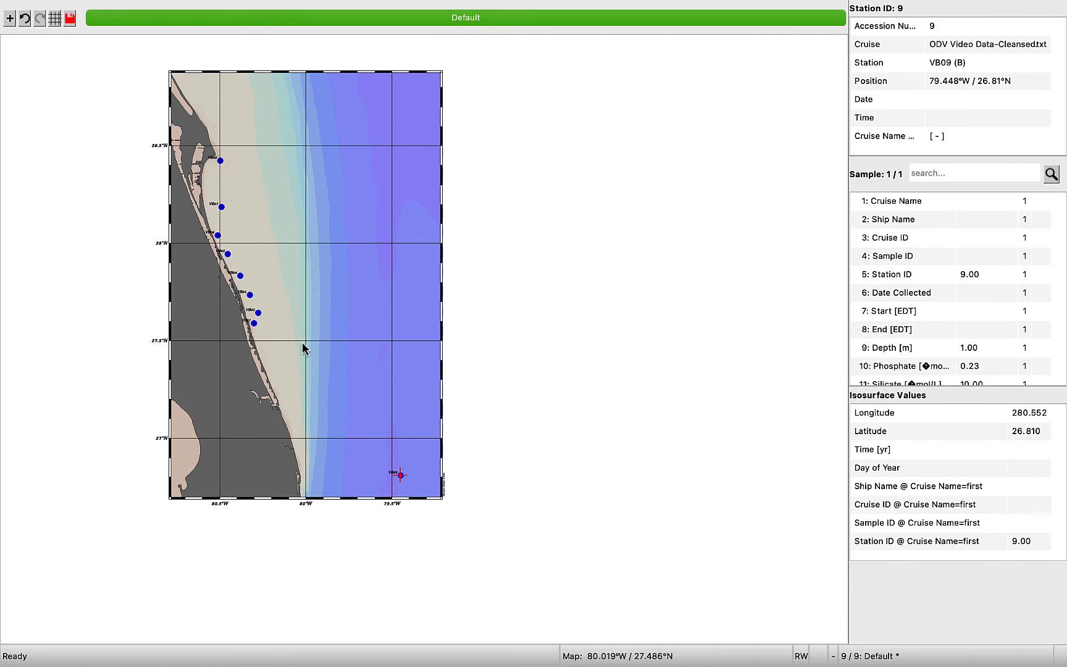
Review the listed stations and their symbols in the Pick List Editor
right_click(400, 481)
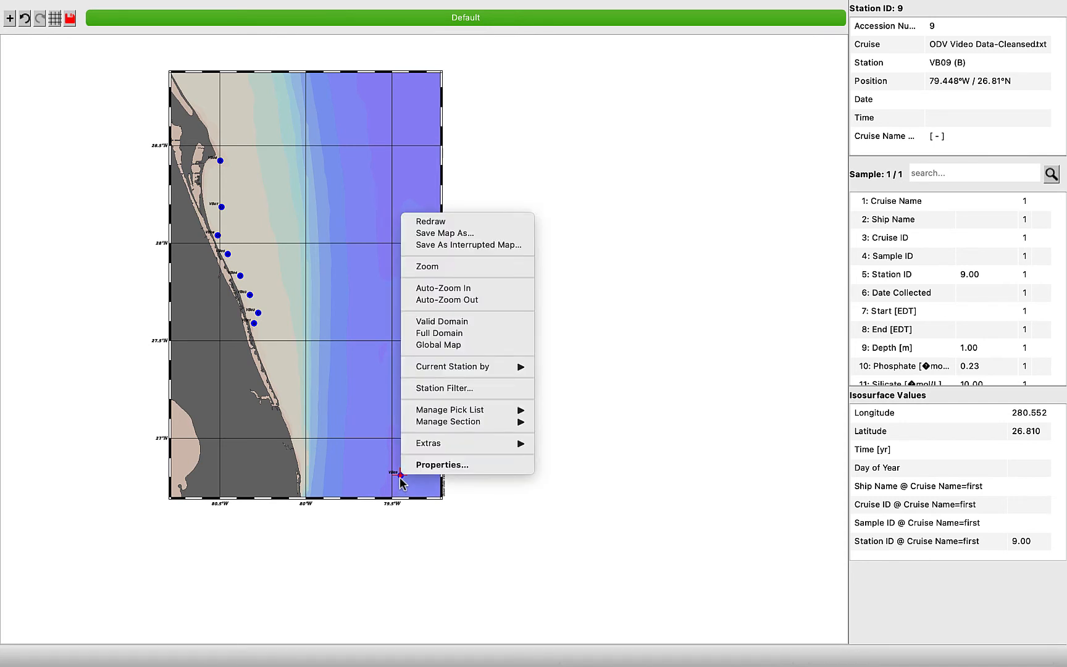
mouse_move(441, 421)
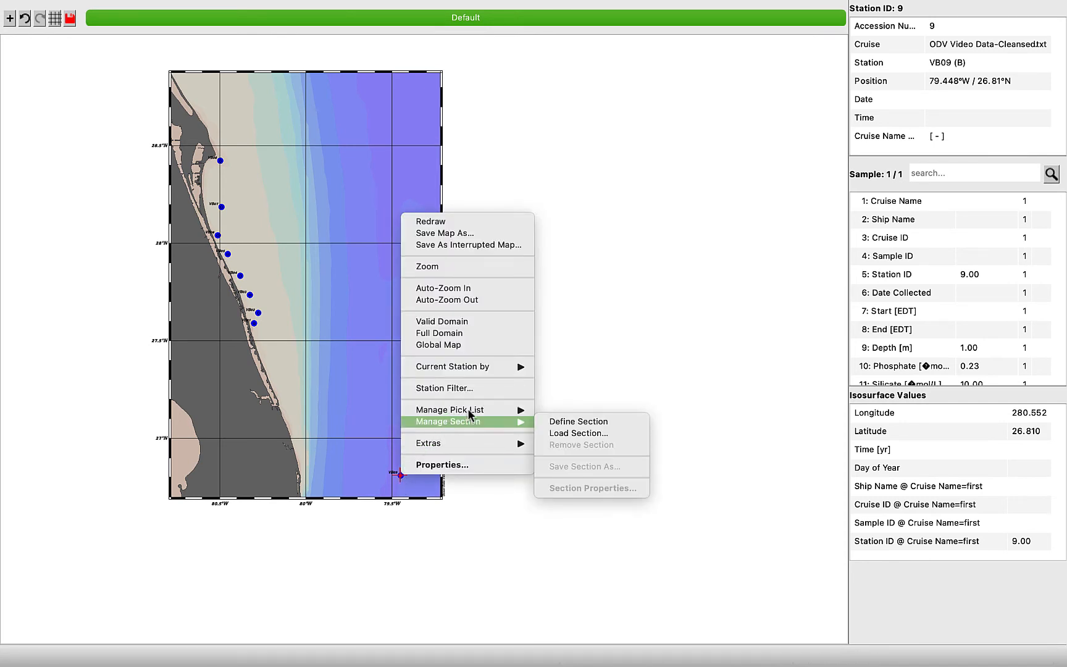
click(579, 441)
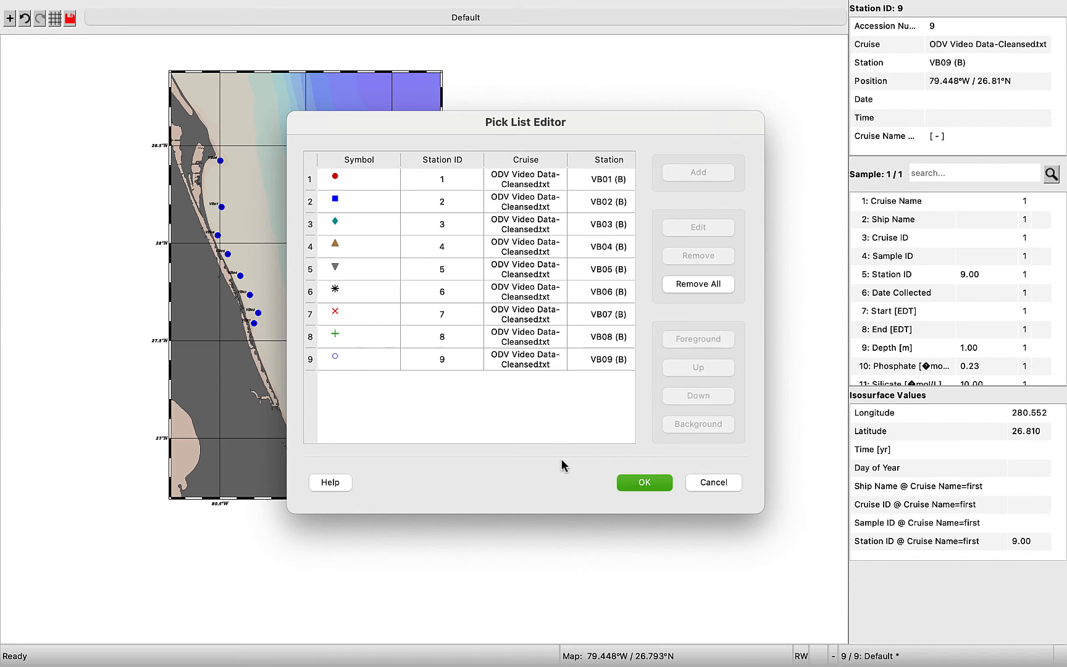
click(644, 483)
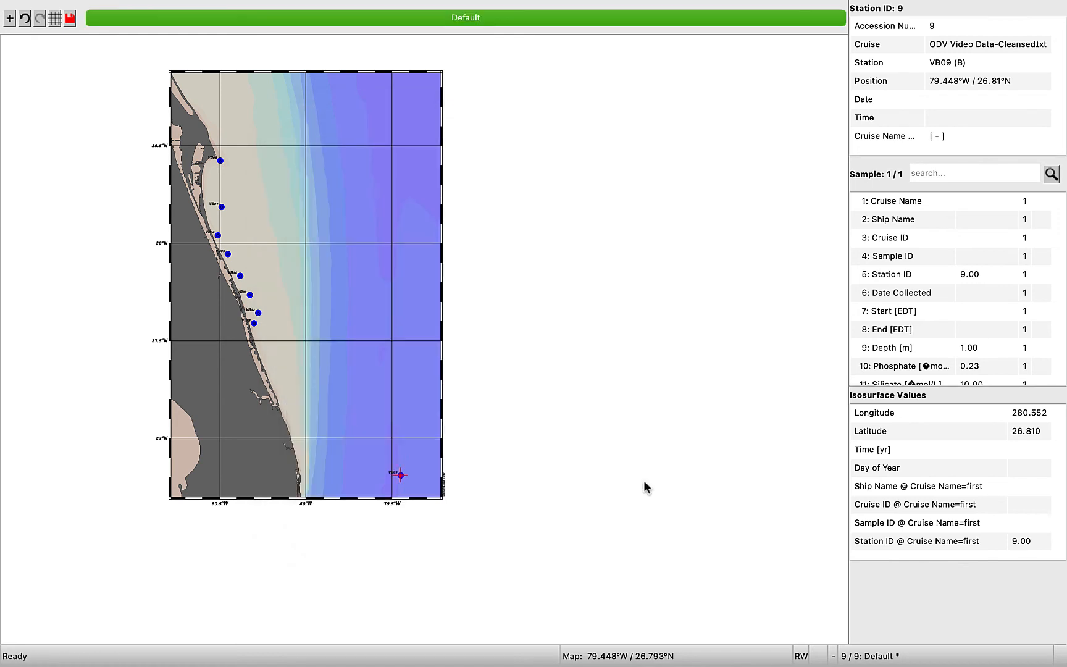
Add an isosurface variable for Phosphate at Depth [m] = 1
mouse_move(392, 7)
click(195, 11)
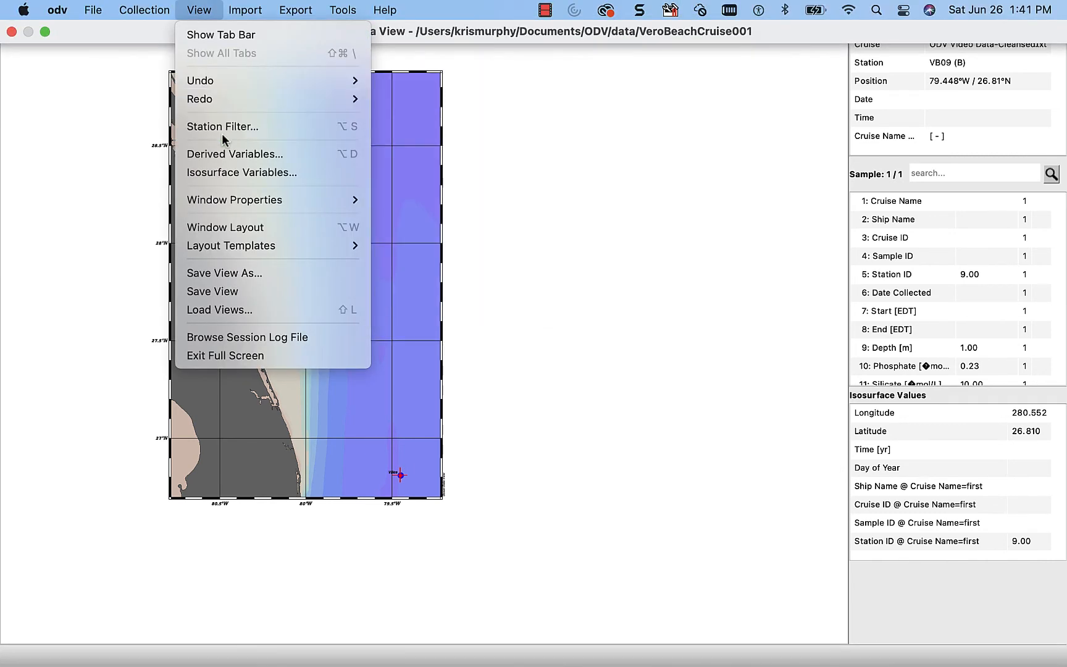
click(227, 175)
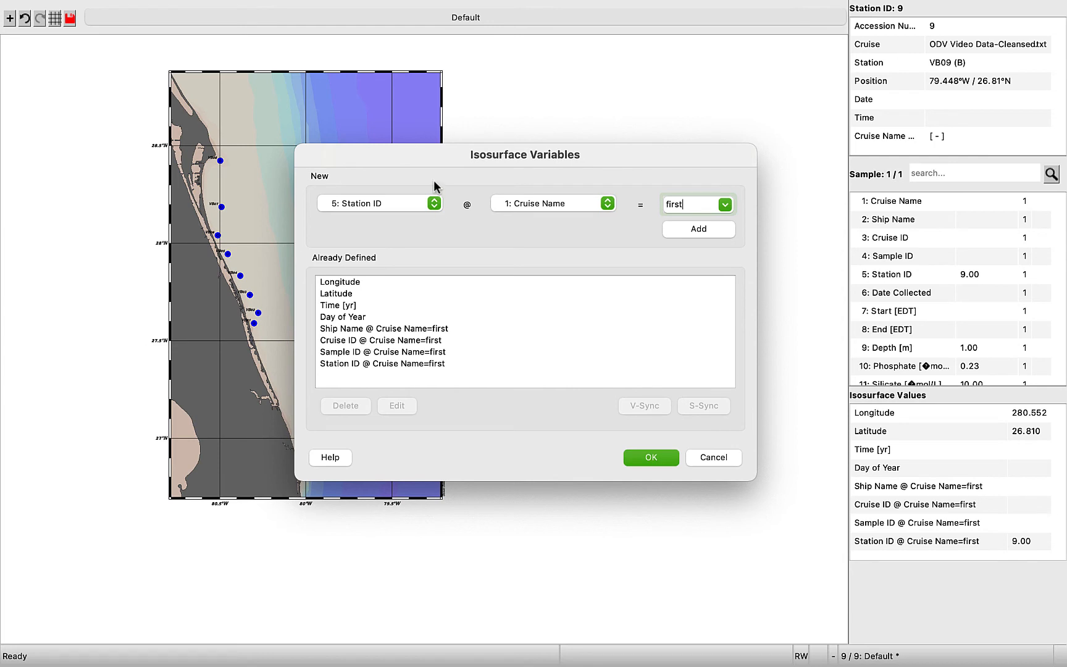
click(425, 204)
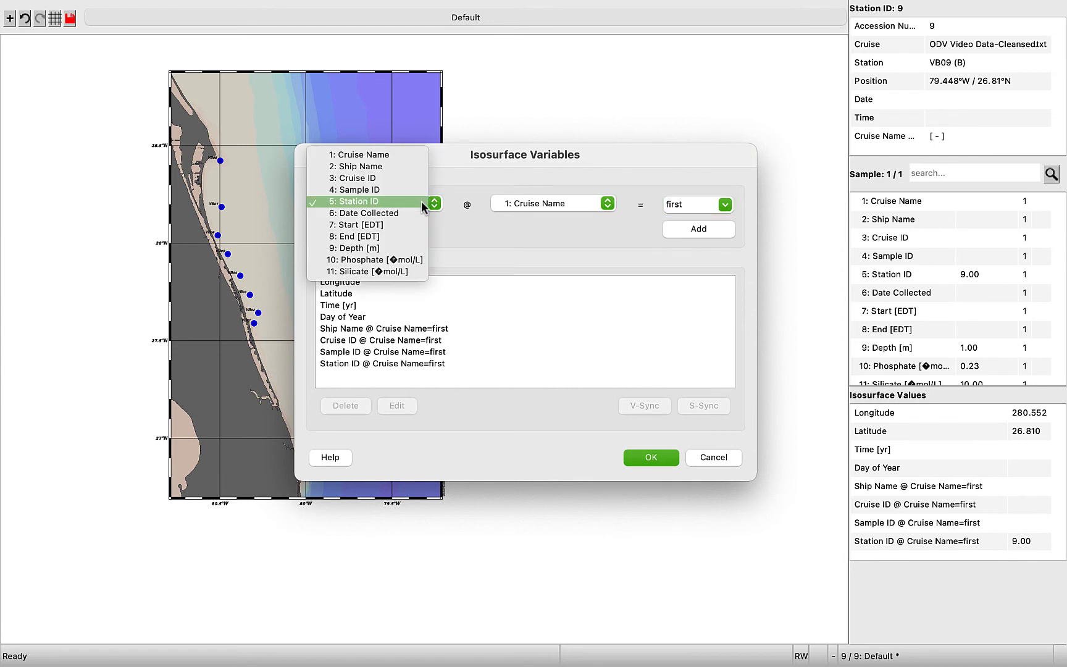
click(404, 258)
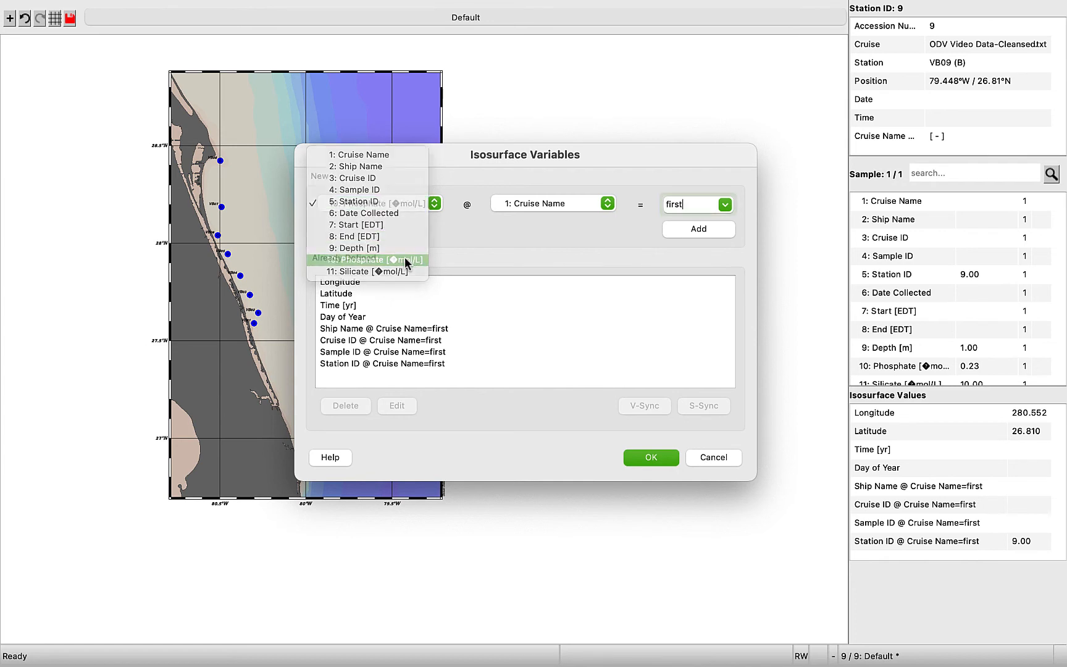
click(556, 205)
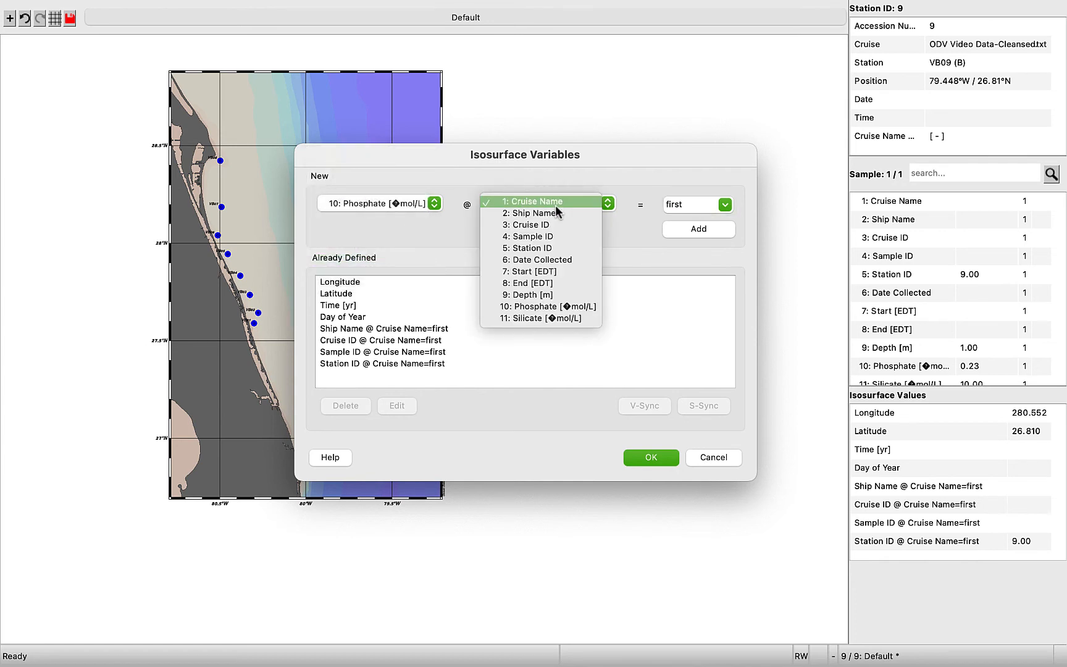
click(560, 294)
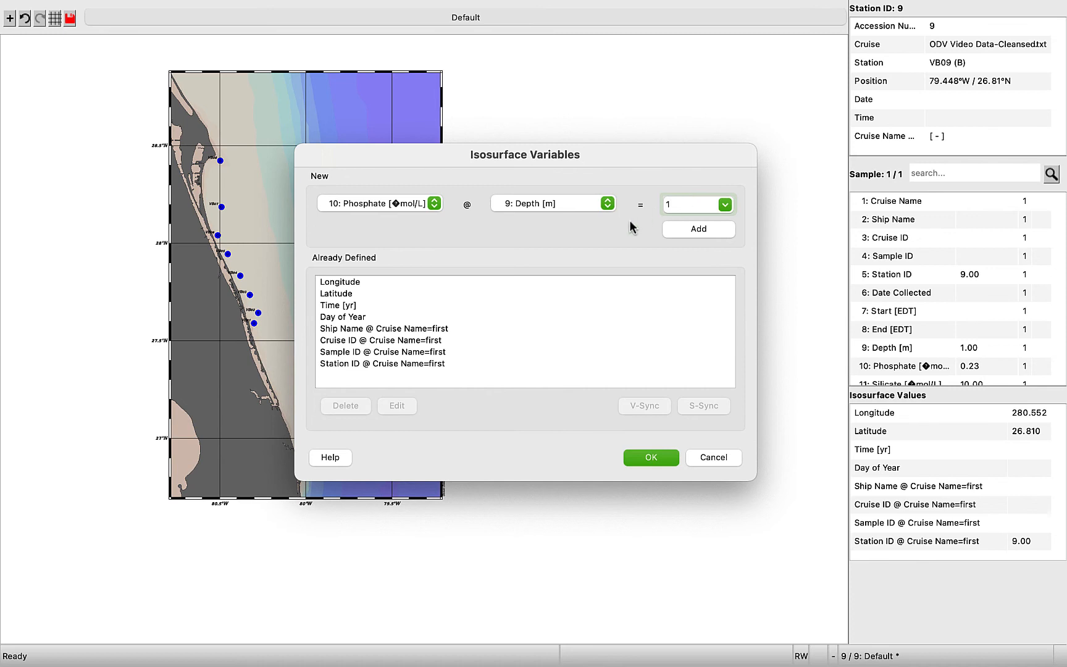
click(690, 229)
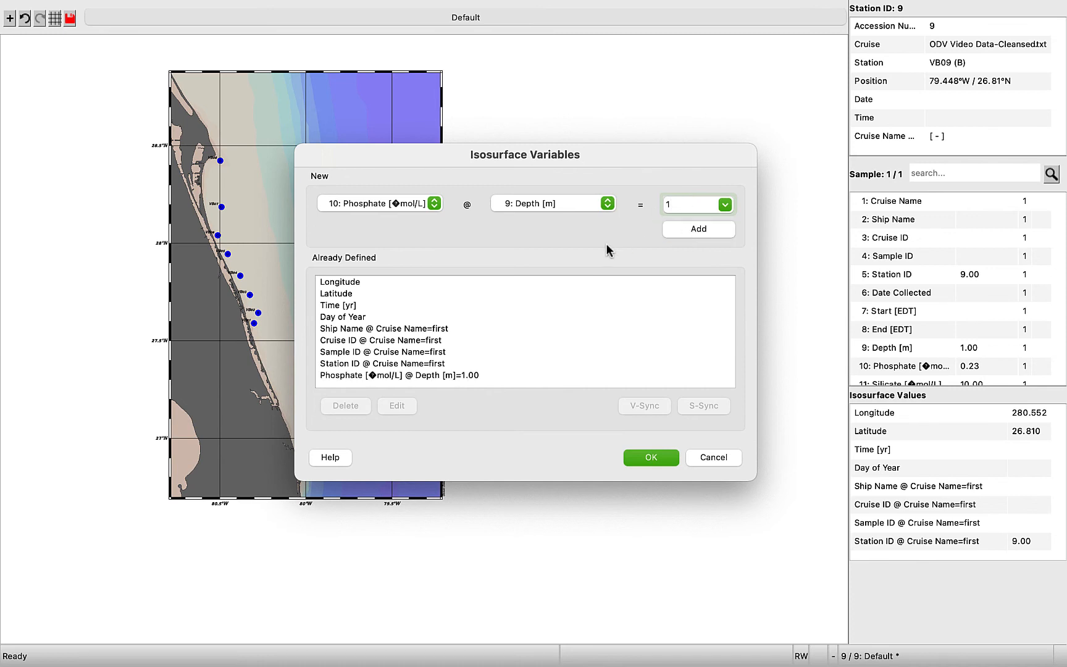
Add an isosurface variable for Silicate at Depth [m] = 1 and apply the isosurface definitions
click(432, 203)
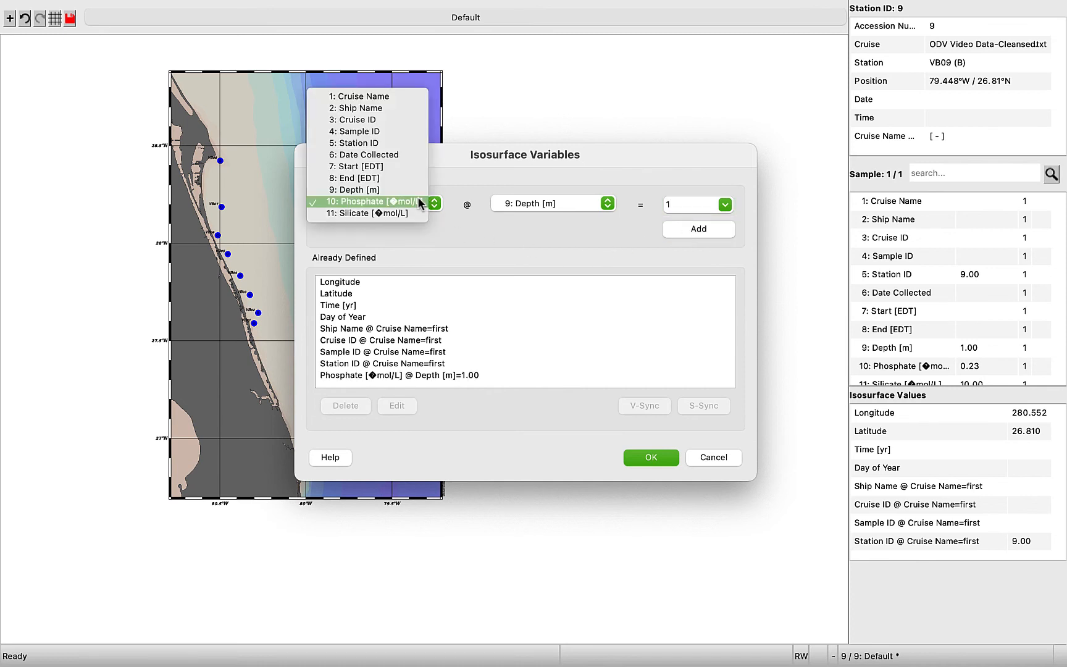
click(377, 220)
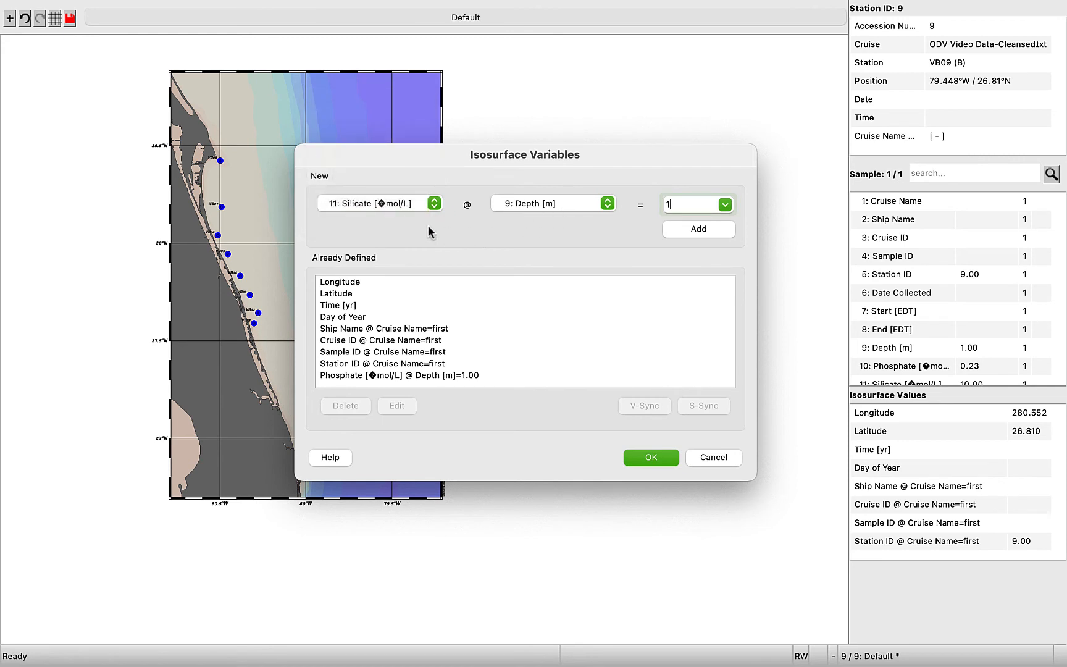
click(683, 229)
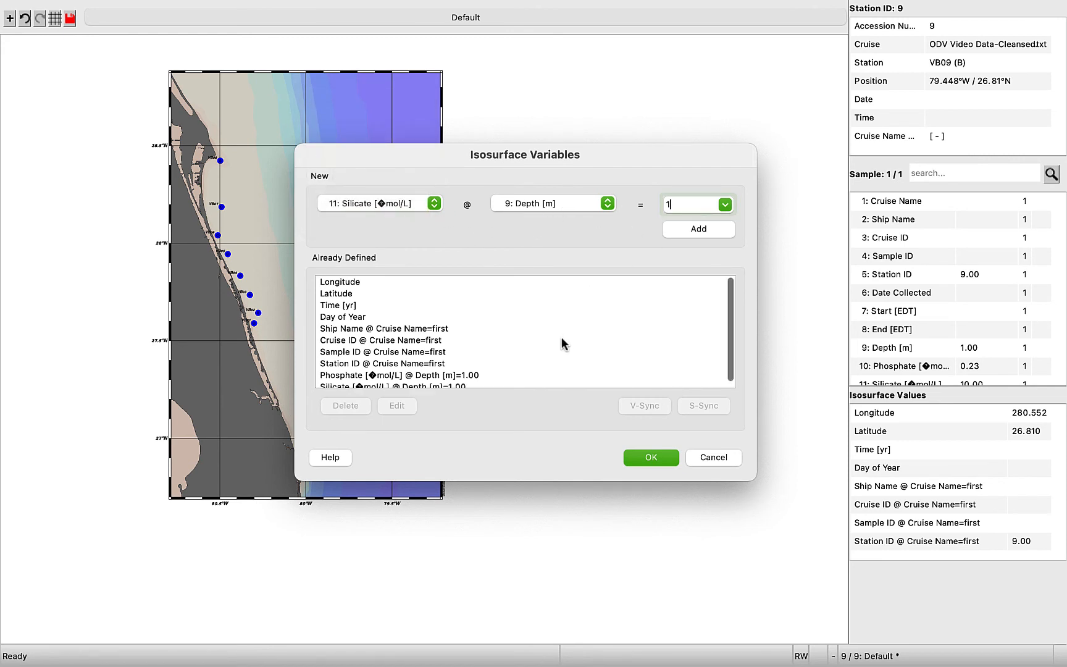
click(475, 376)
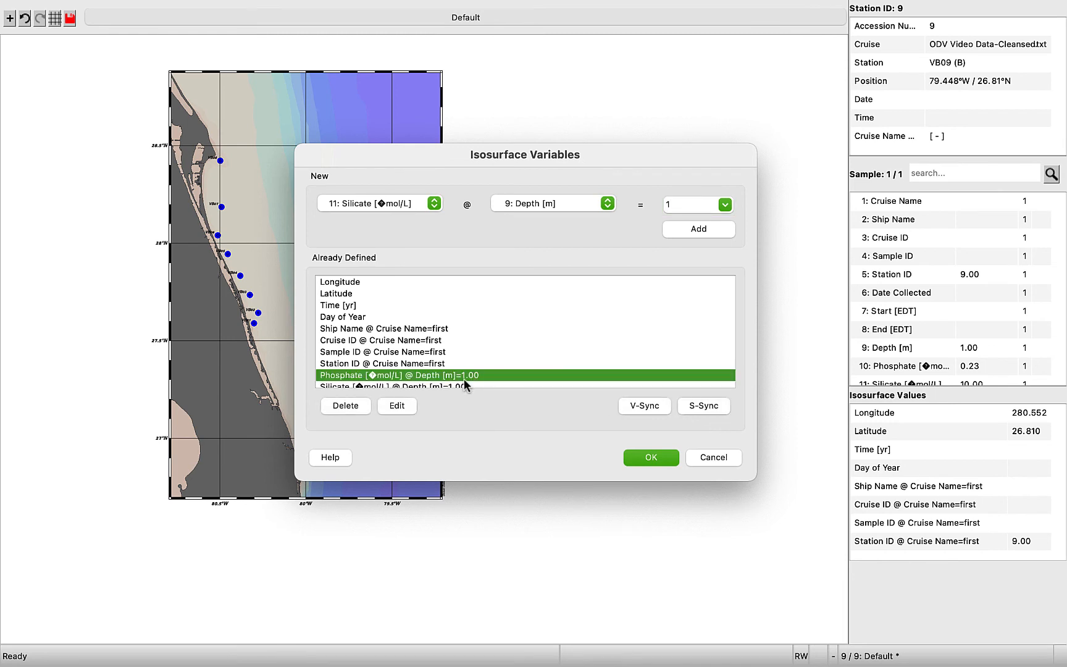
shift+click(431, 383)
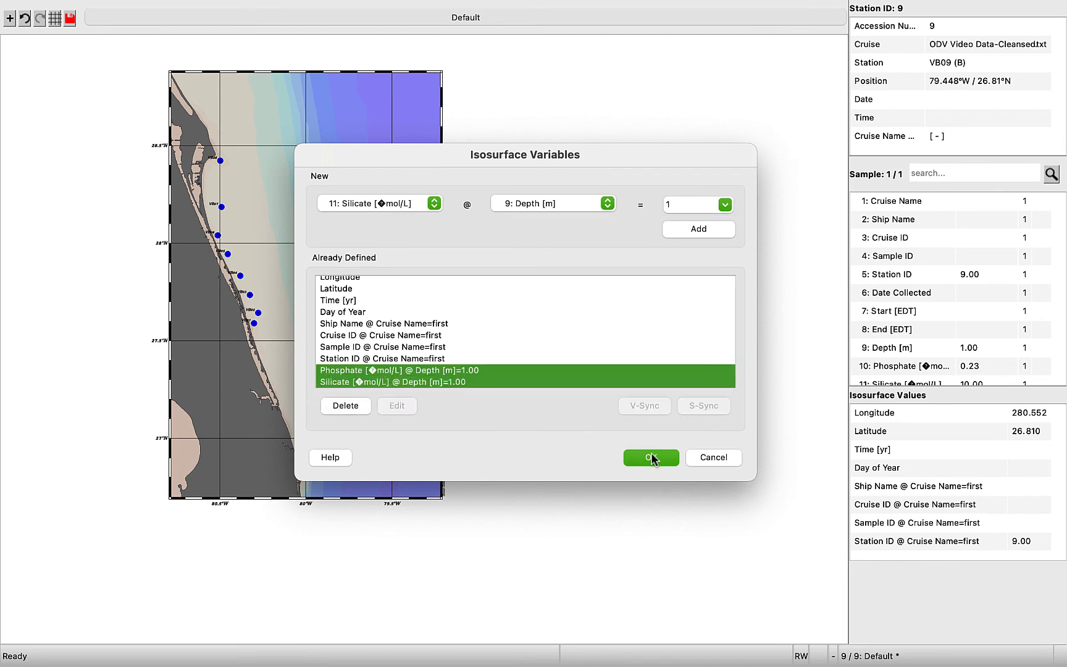
click(652, 458)
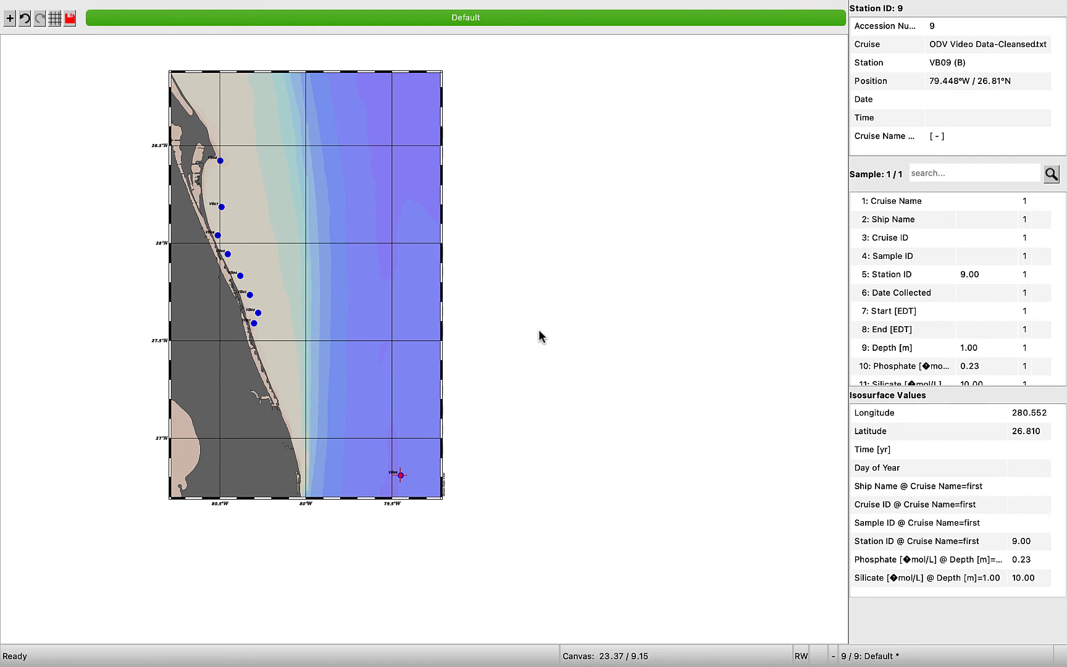
Apply the 1 SURFACE Window layout template to the view
mouse_move(374, 5)
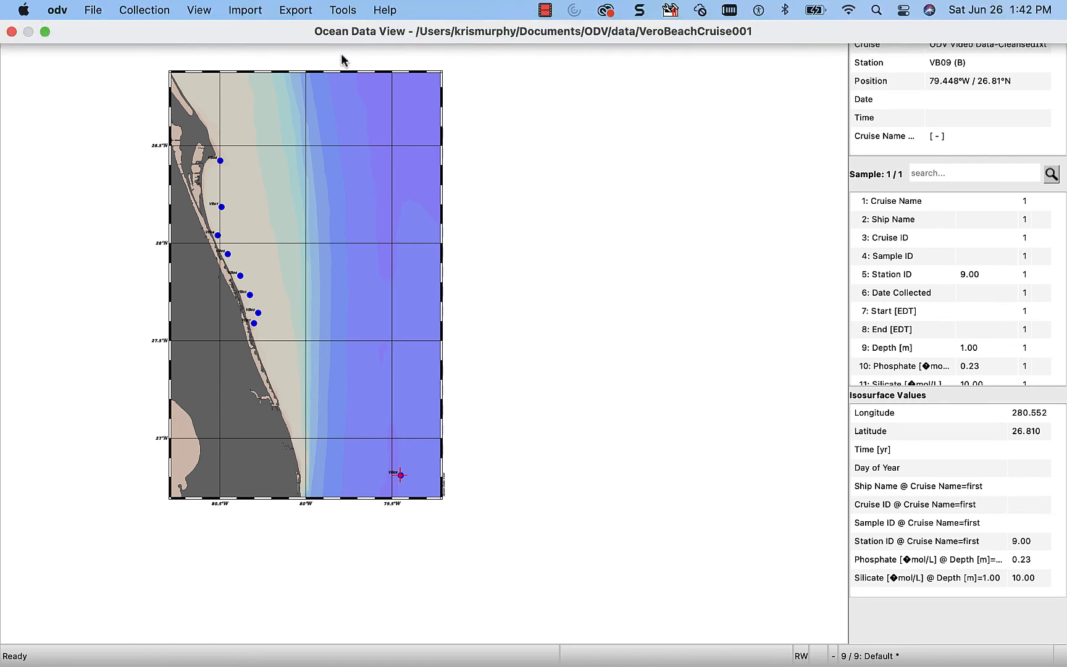
click(199, 11)
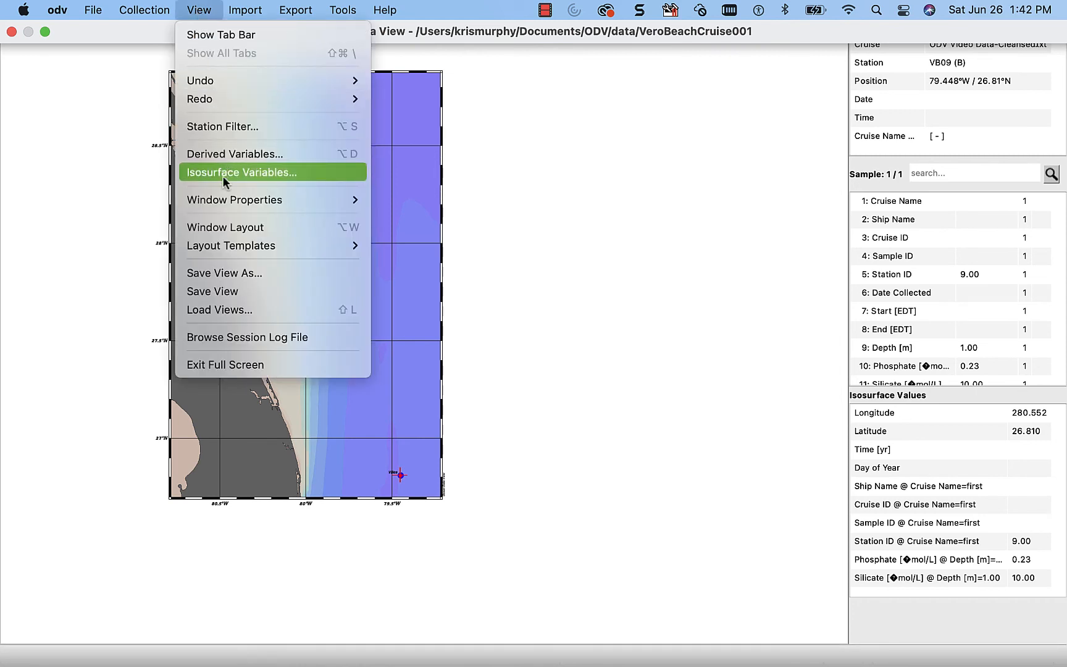
click(233, 247)
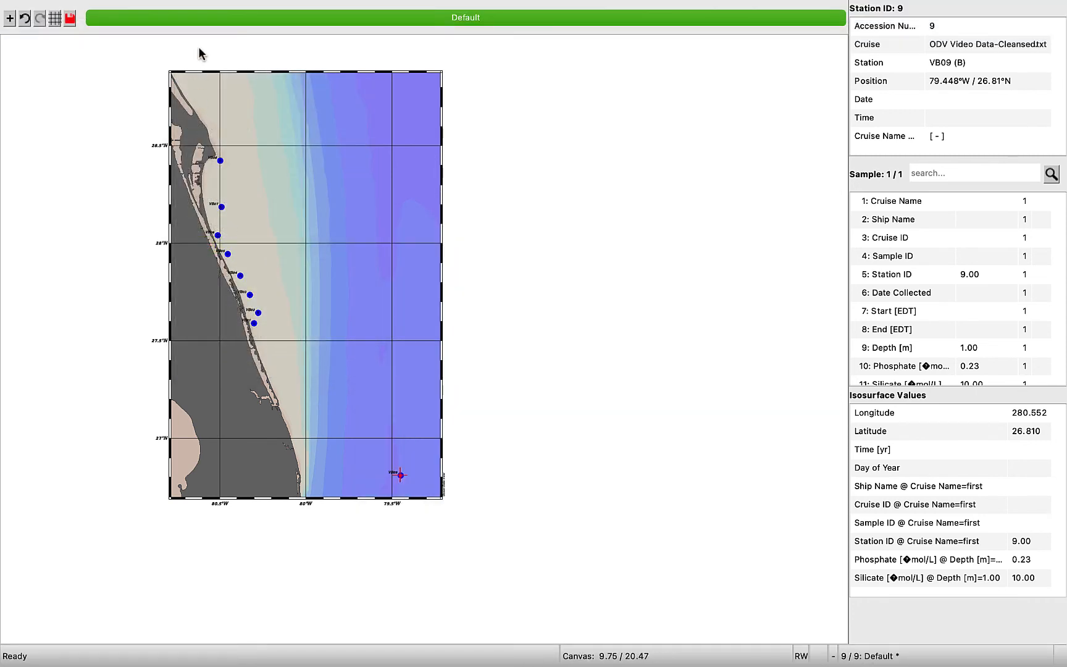
click(199, 11)
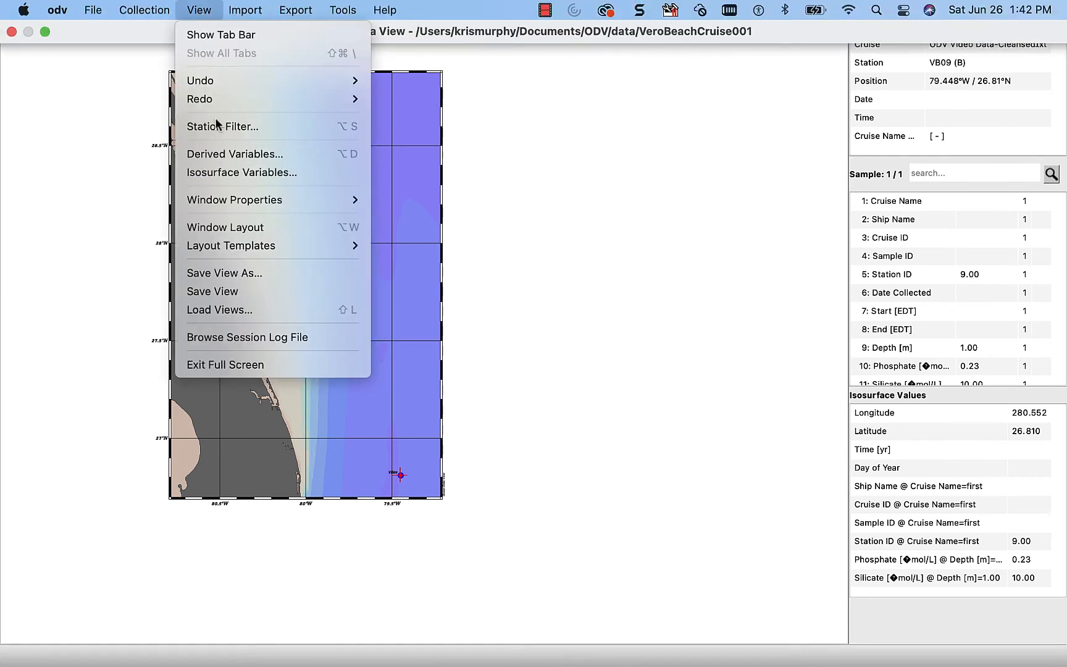
mouse_move(345, 249)
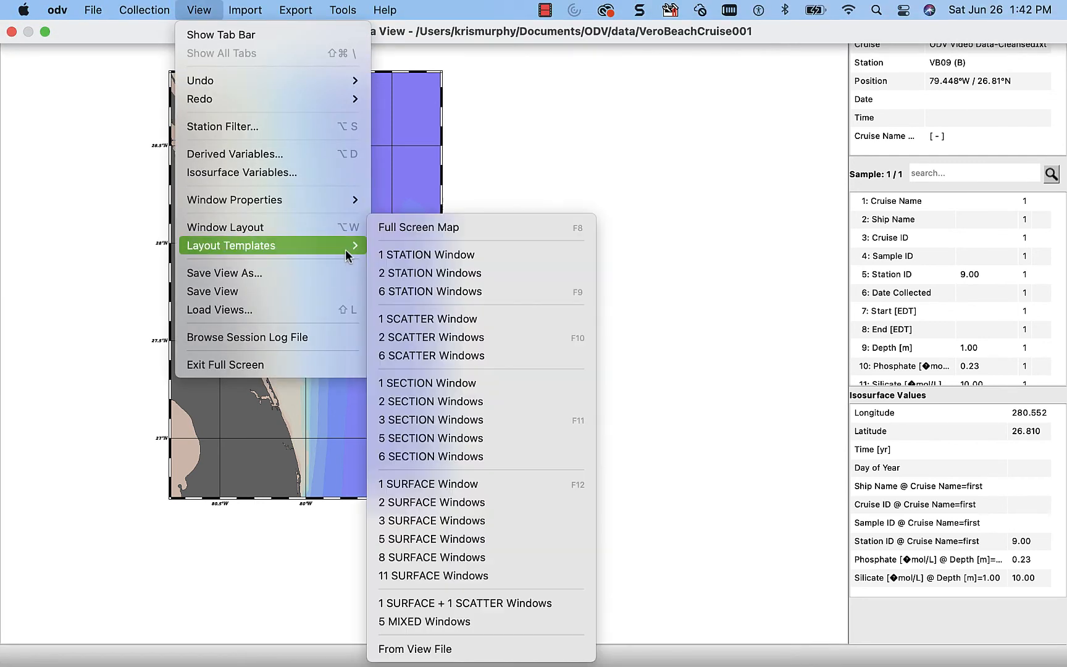
click(460, 481)
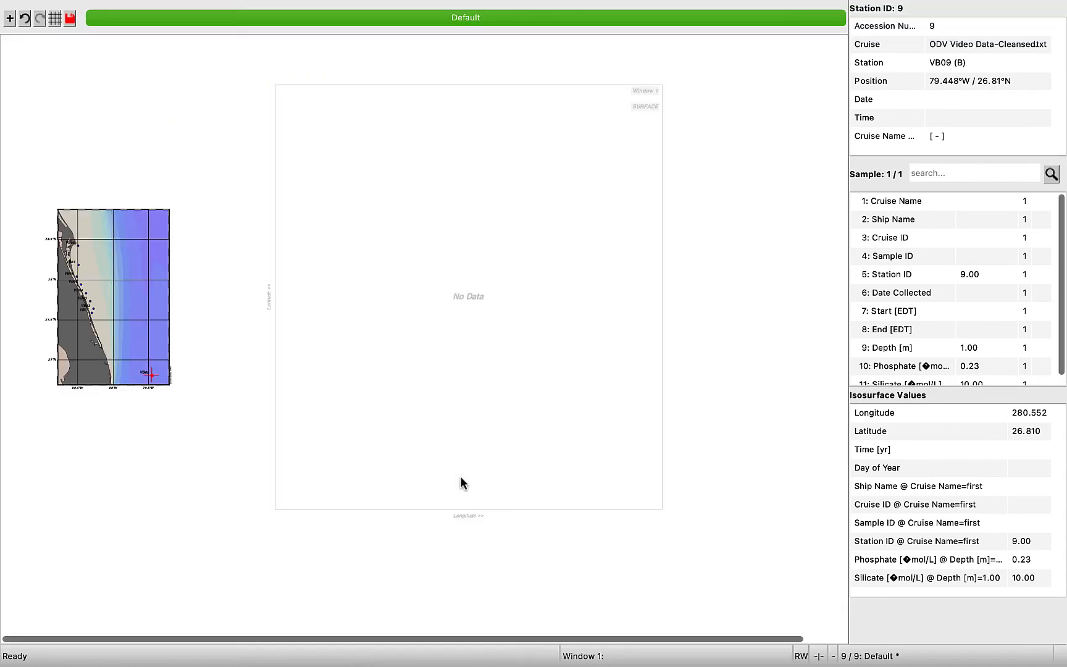
Switch the view to the 1 STATION Window layout template
mouse_move(411, 5)
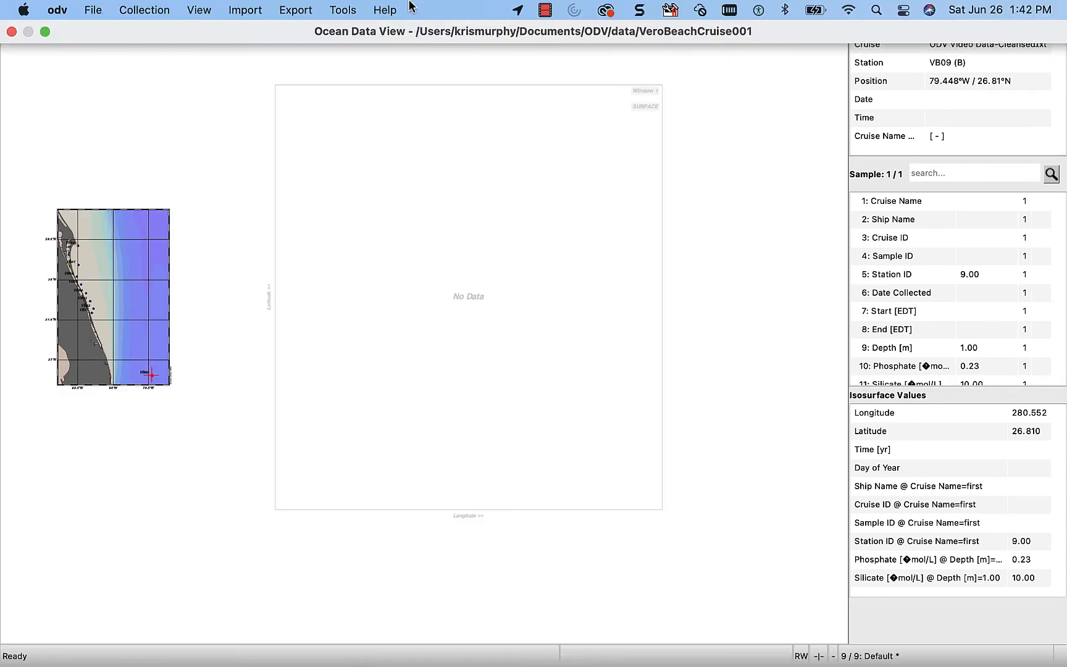
click(199, 12)
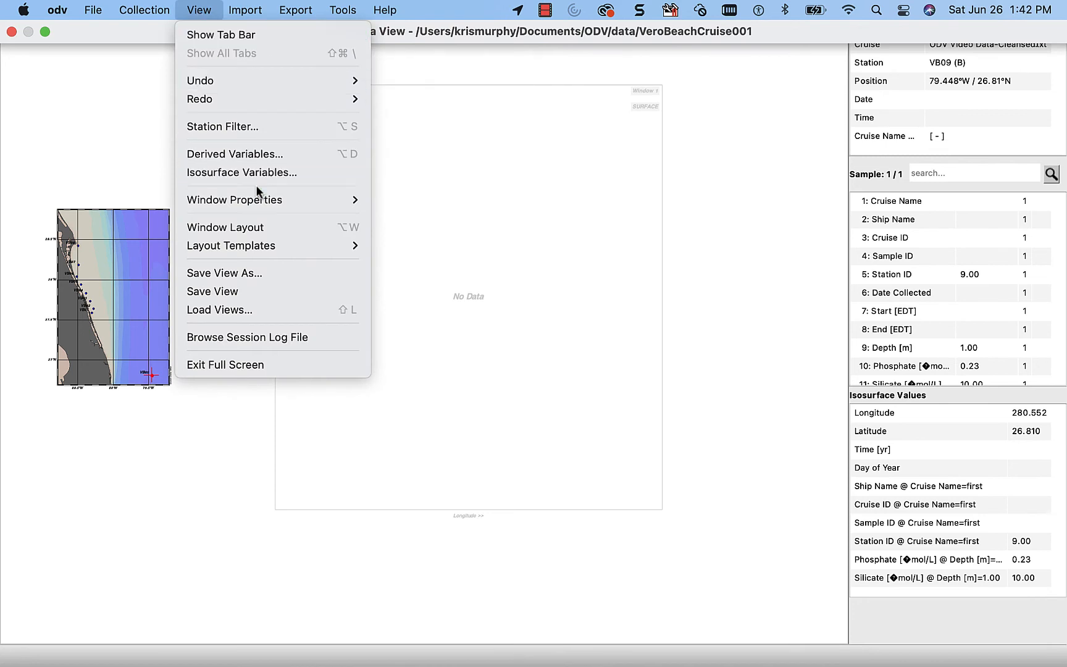
mouse_move(264, 250)
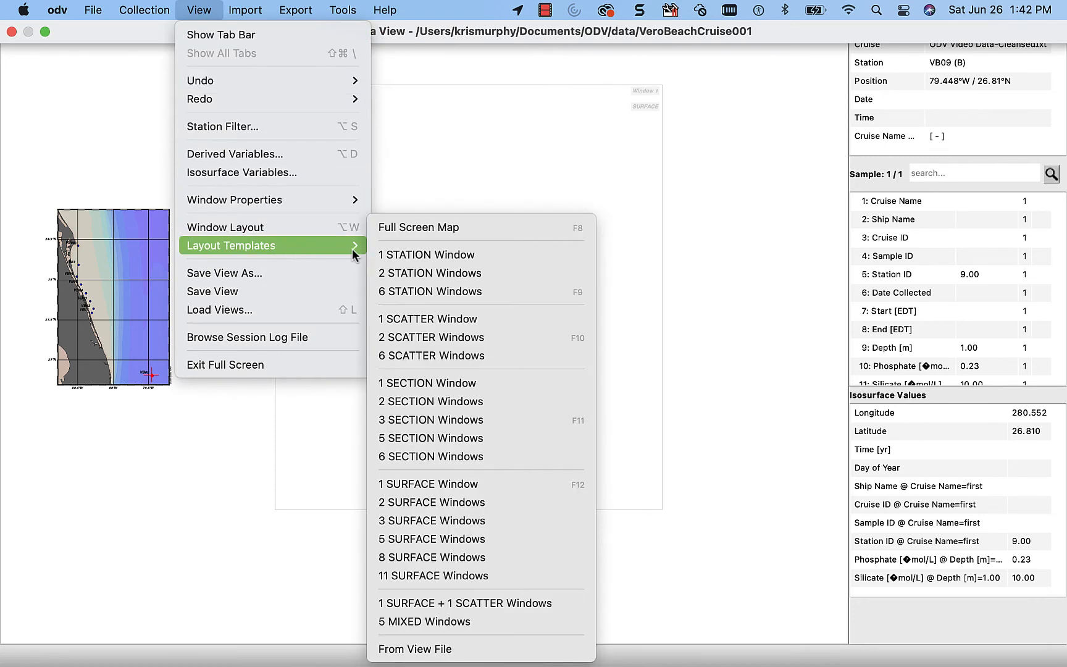
click(405, 256)
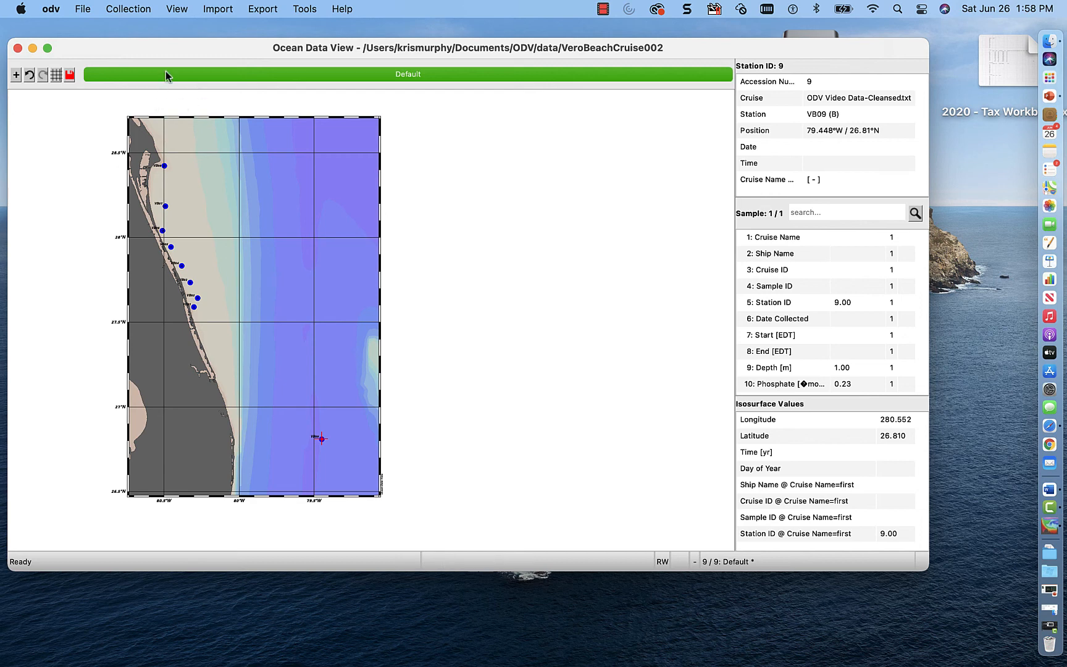
Delete the Ship Name, Cruise ID, Sample ID and Station ID @ Cruise Name=first entries from the isosurface variables
click(177, 10)
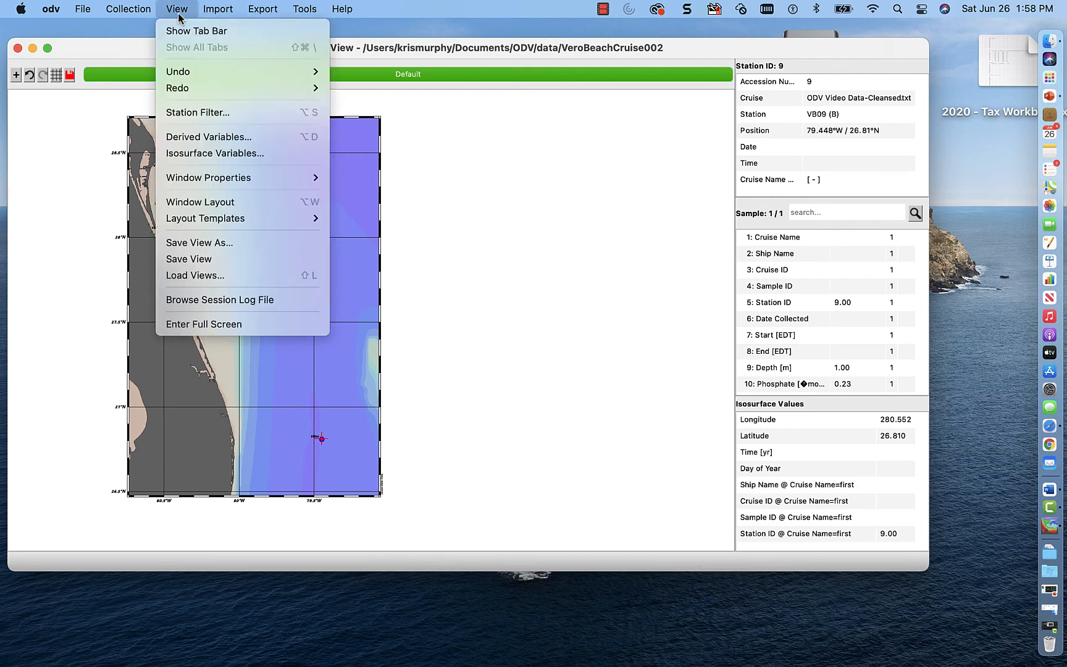
click(203, 153)
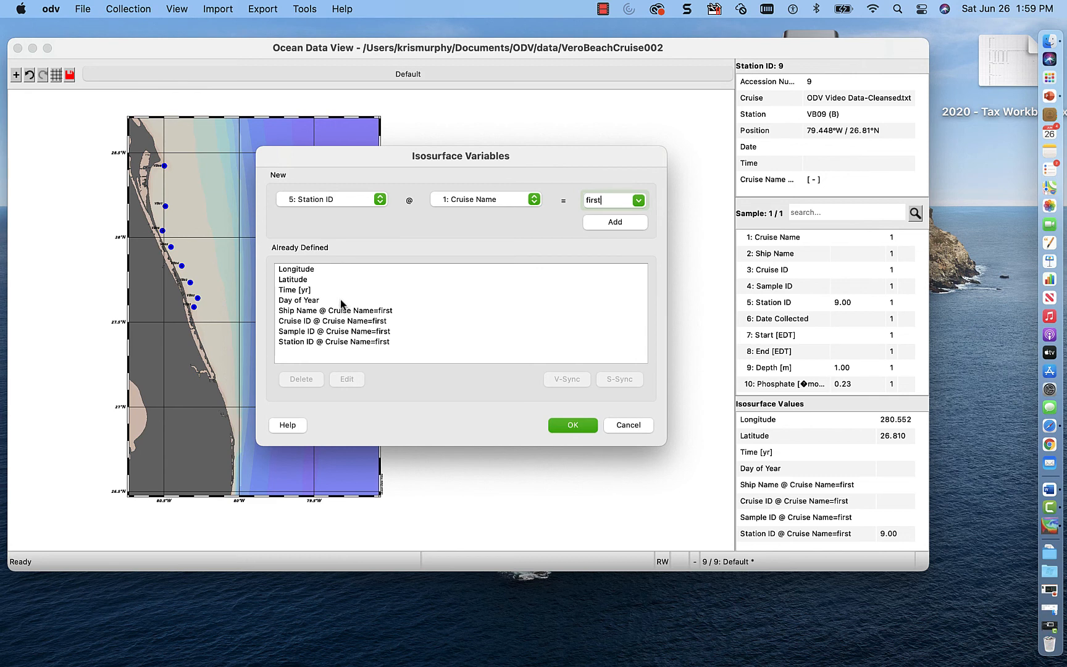
click(363, 311)
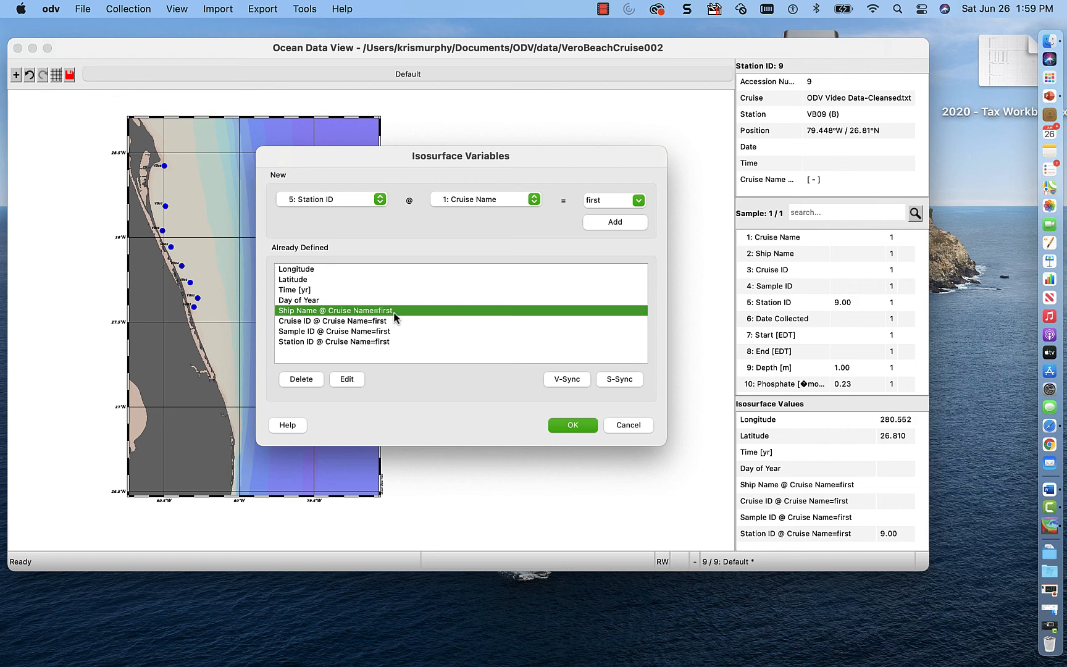
click(300, 377)
click(330, 311)
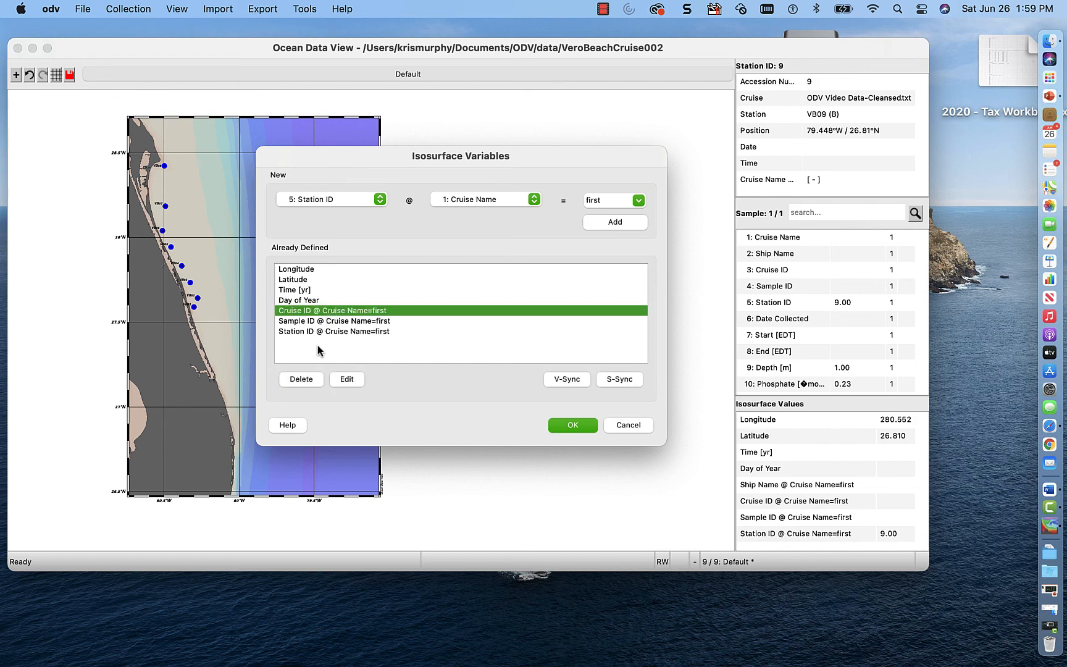
click(301, 379)
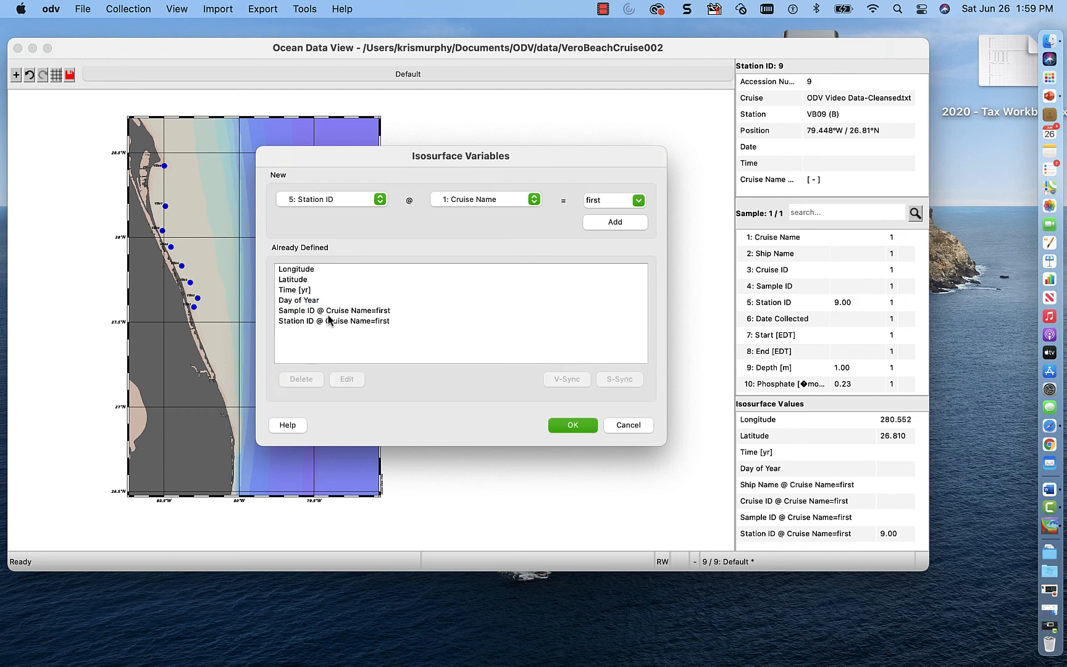
click(329, 313)
click(307, 379)
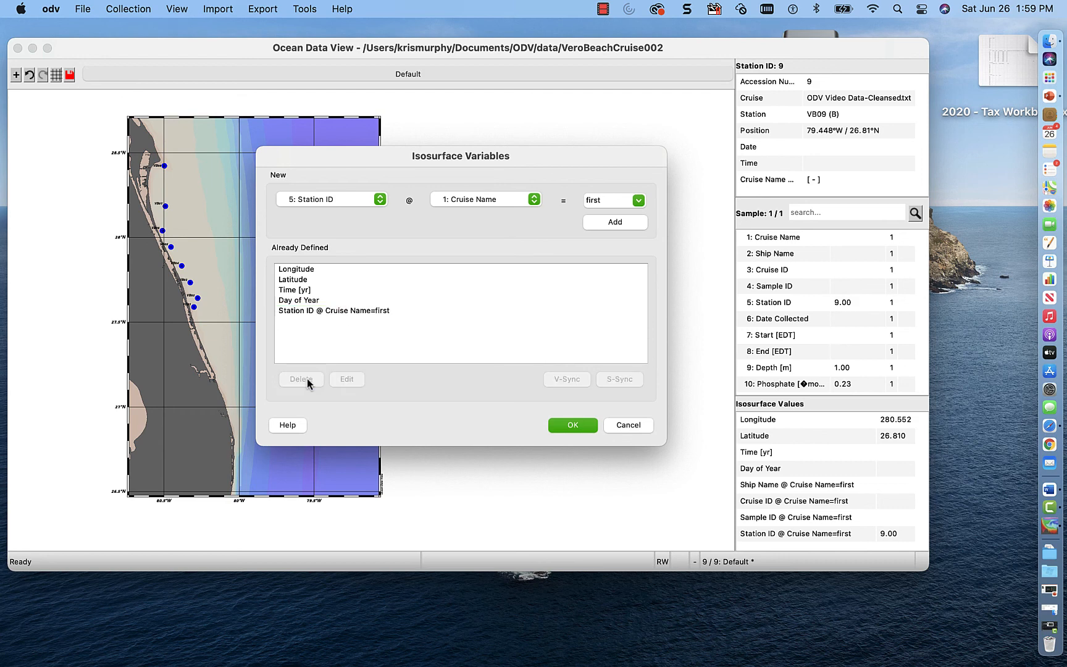
click(324, 311)
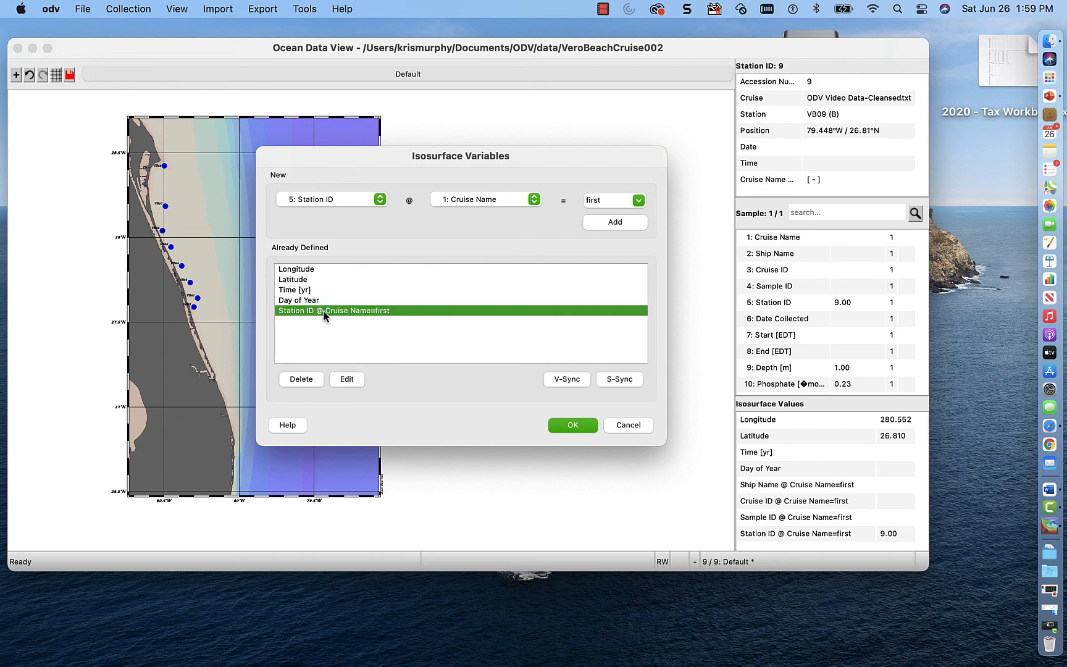
click(300, 379)
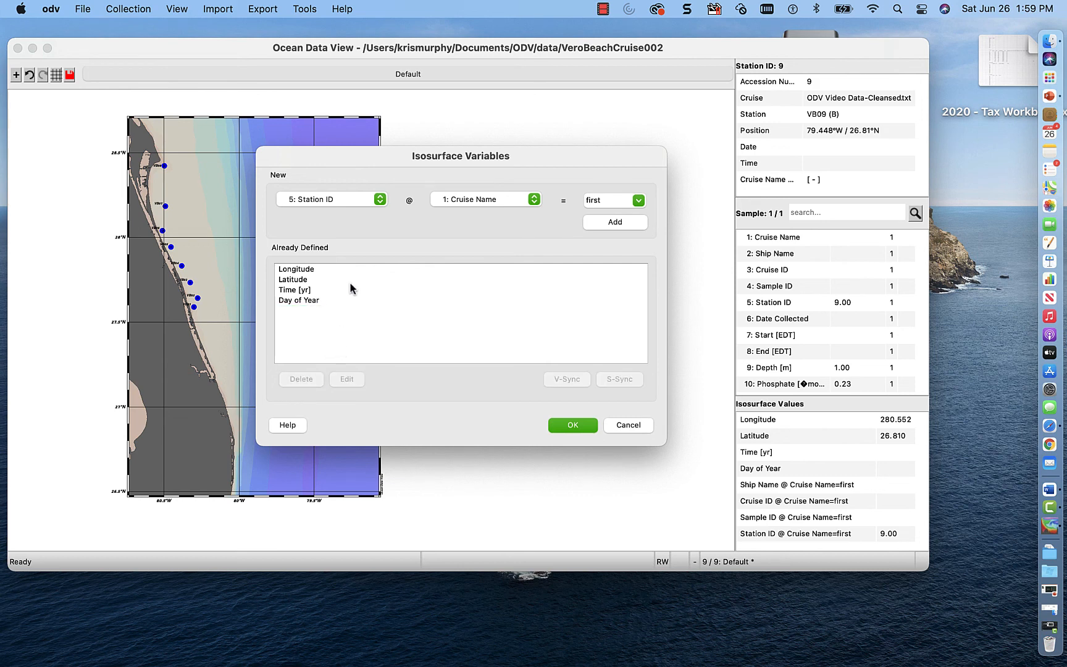
Define a new isosurface variable for Phosphate at Depth [m] = 1
click(364, 198)
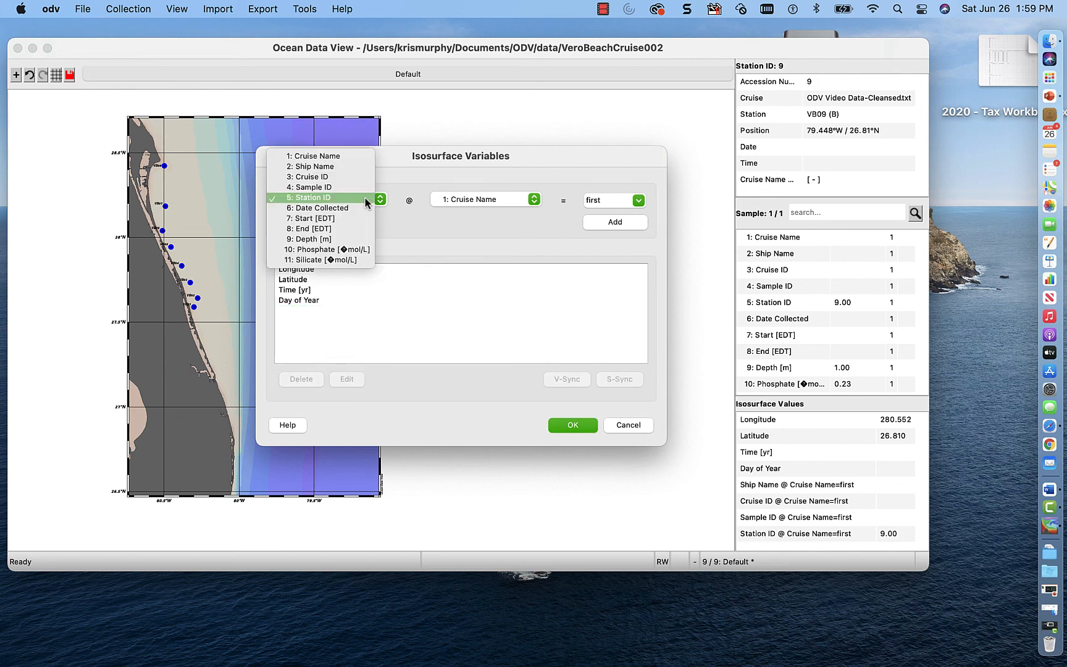
click(360, 249)
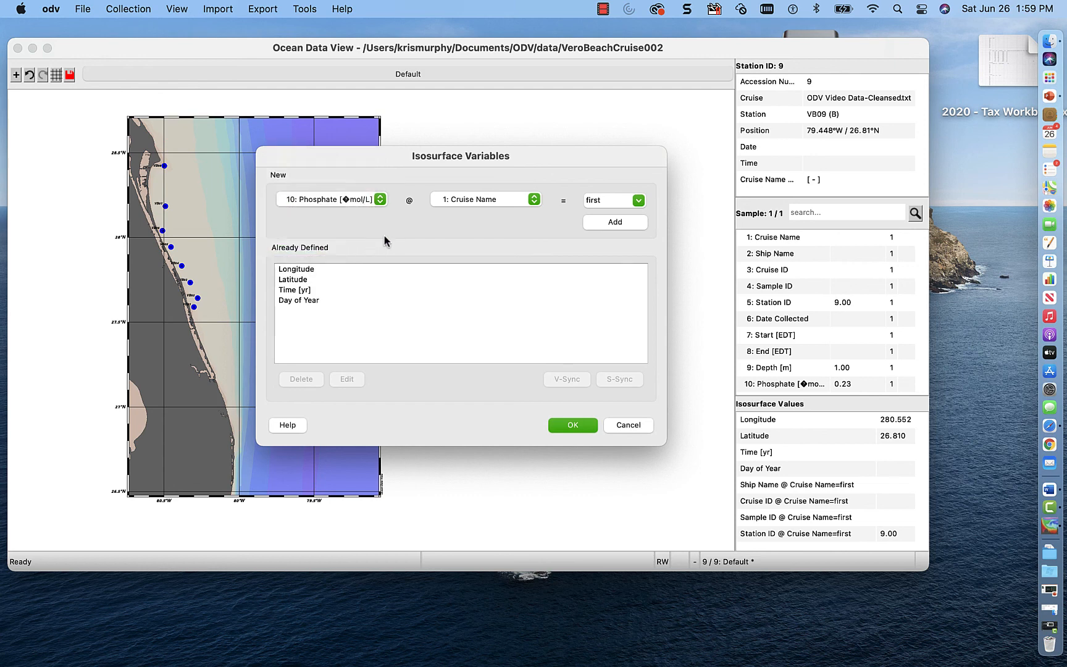
click(492, 204)
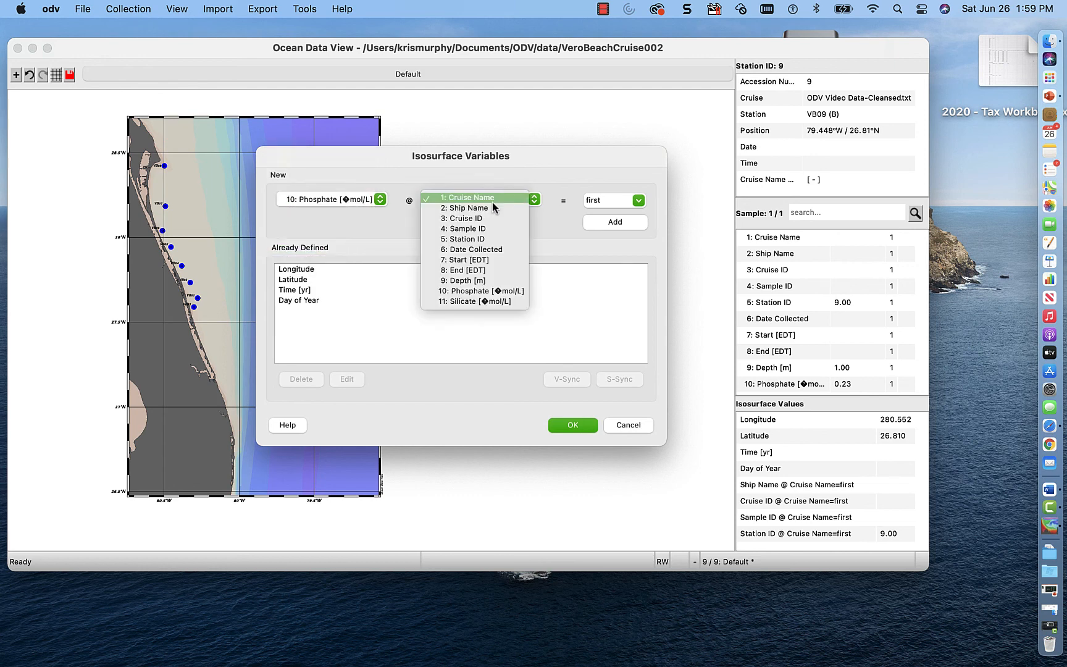
click(476, 282)
click(605, 199)
key(BackSpace)
key(BackSpace)
key(BackSpace)
key(BackSpace)
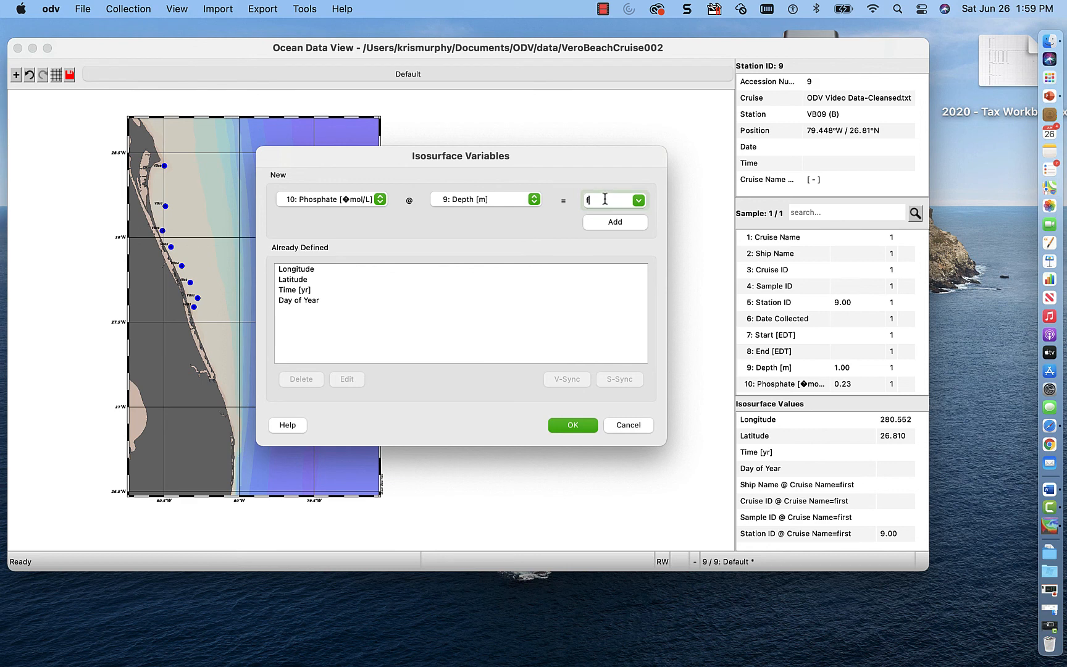
key(BackSpace)
text(1)
click(596, 224)
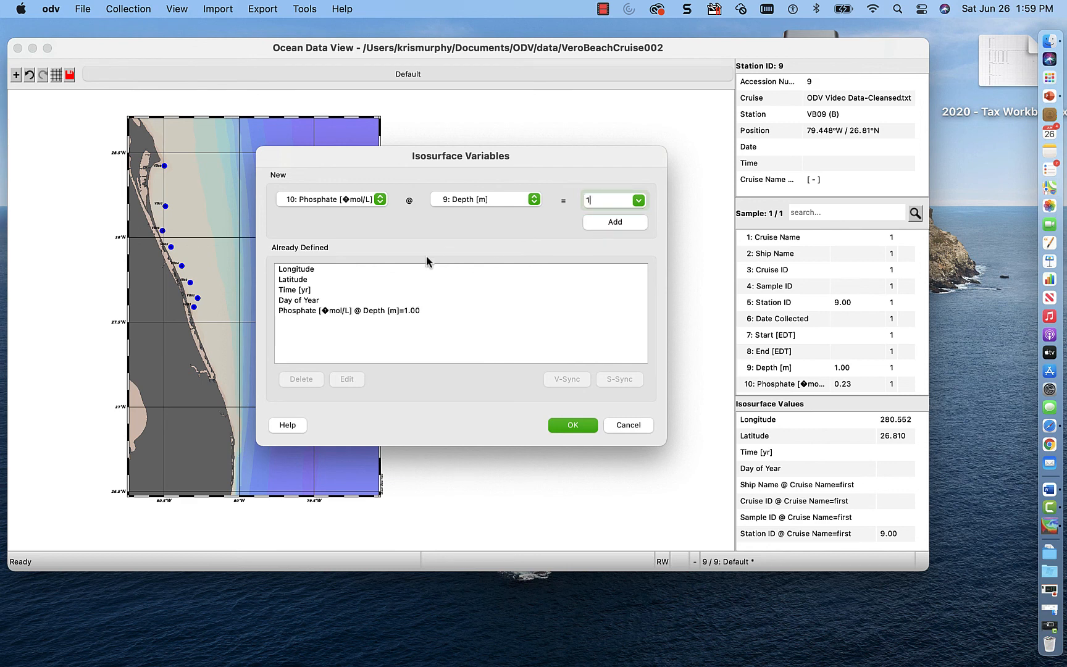
Add an isosurface variable for Silicate at Depth [m] = 1 and accept the isosurface definitions
click(355, 200)
click(329, 210)
click(610, 224)
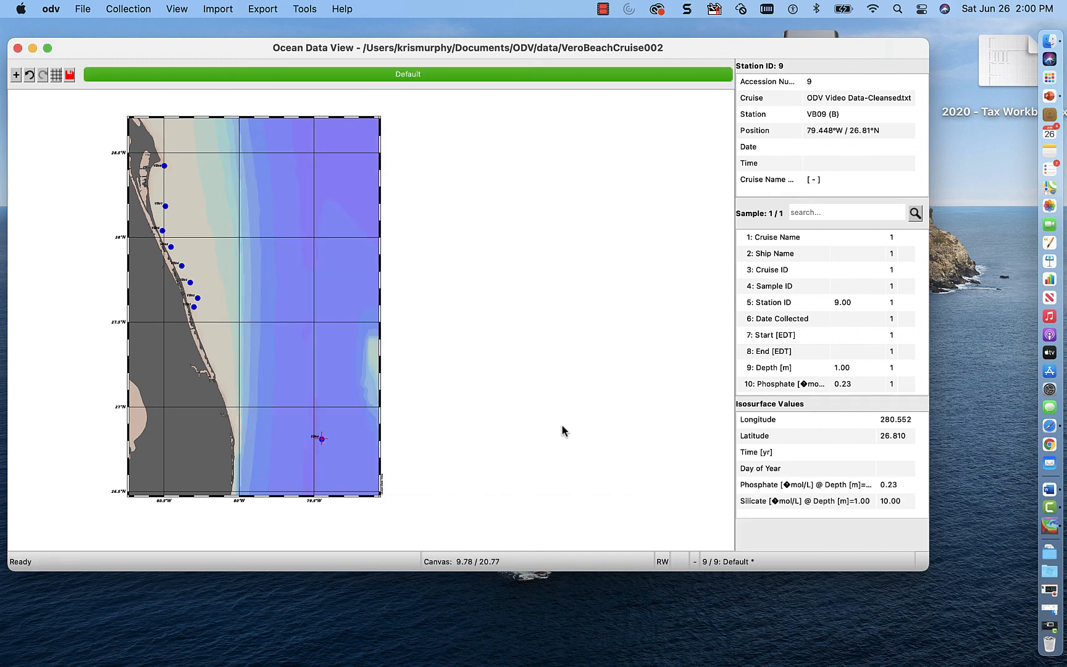
click(562, 425)
Apply the 1 SURFACE Window layout template to plot phosphate at 1 m depth
click(177, 9)
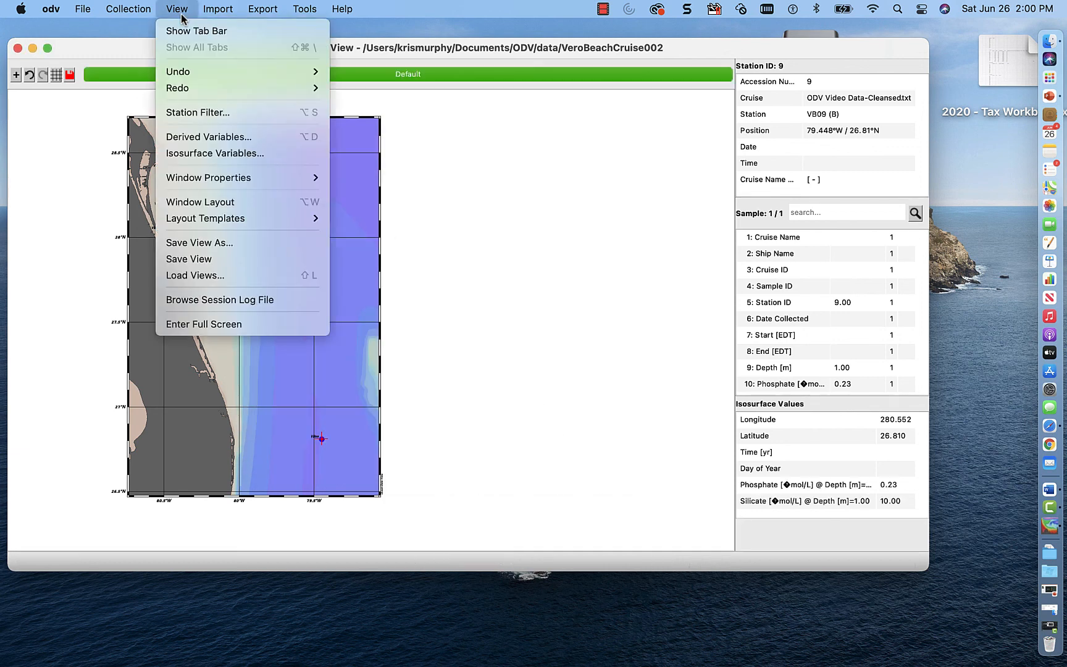
mouse_move(237, 219)
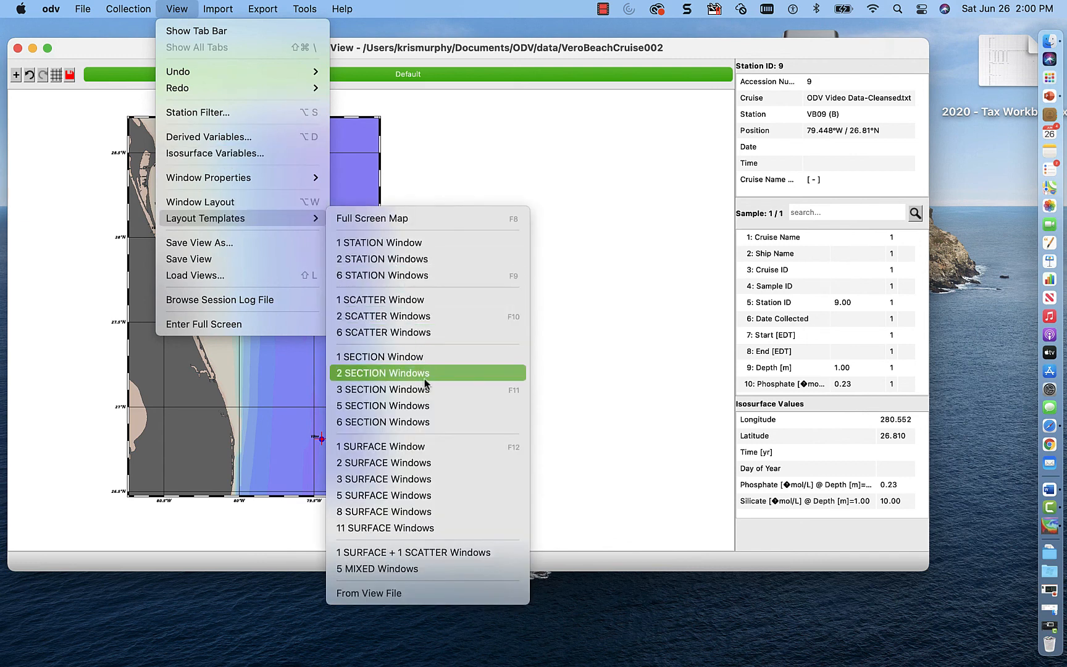
click(417, 448)
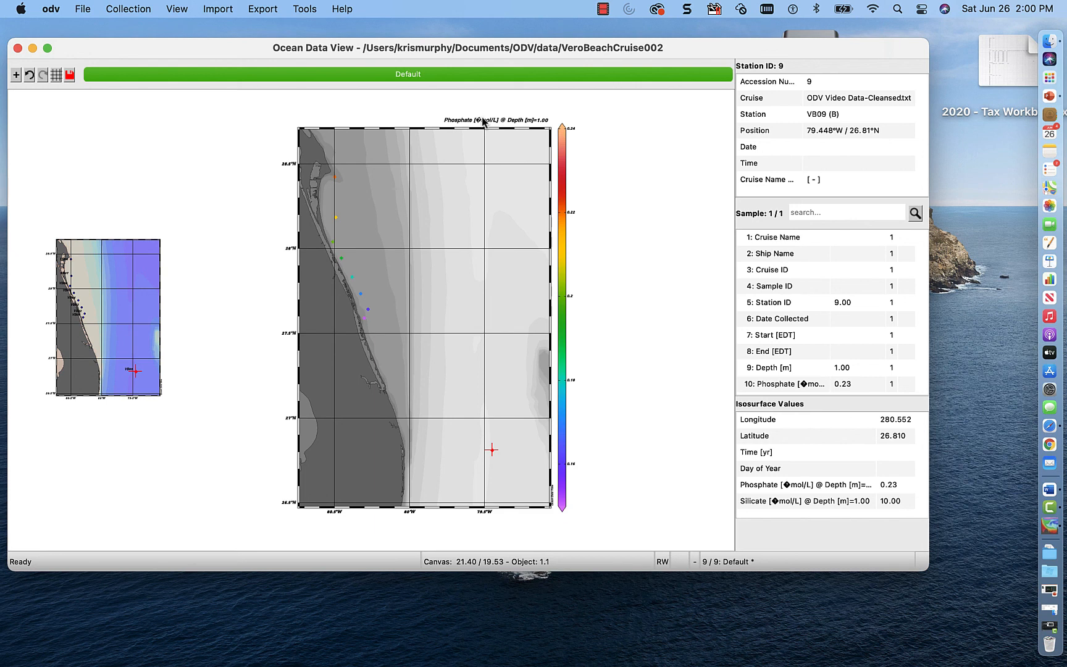
Switch the view to the 2 SURFACE Windows layout template to plot phosphate and silicate together
click(176, 9)
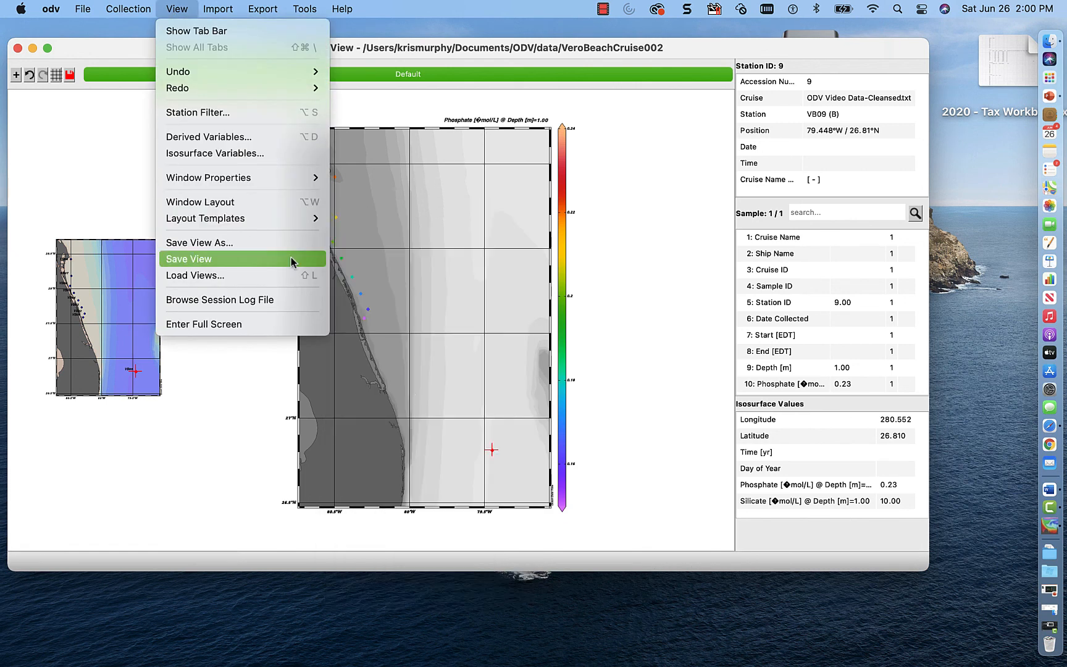
mouse_move(297, 218)
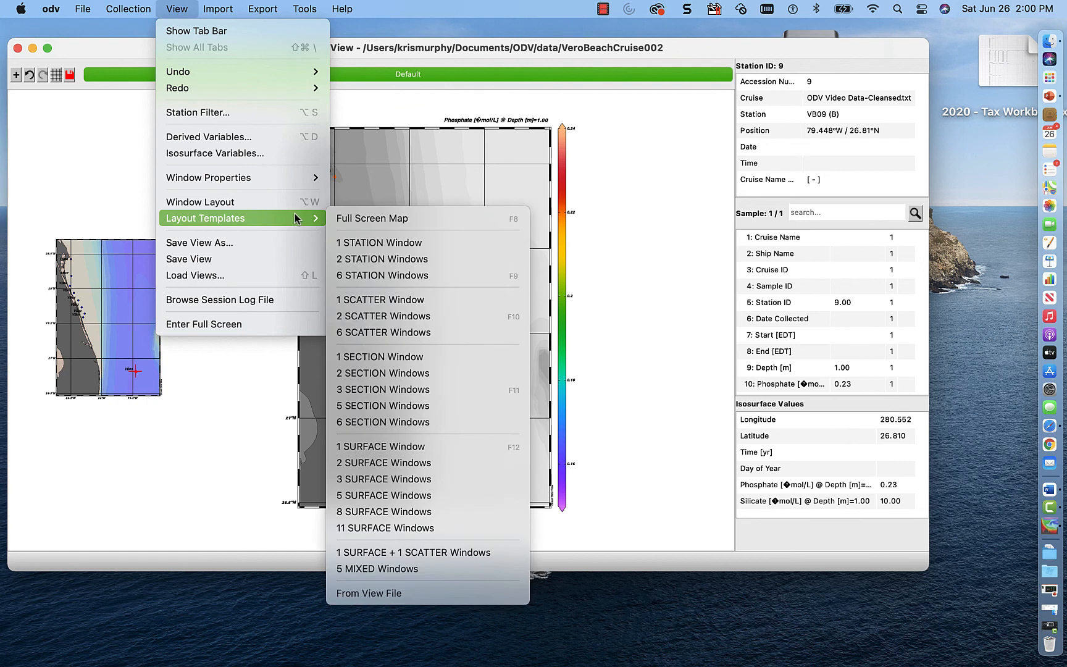
click(384, 463)
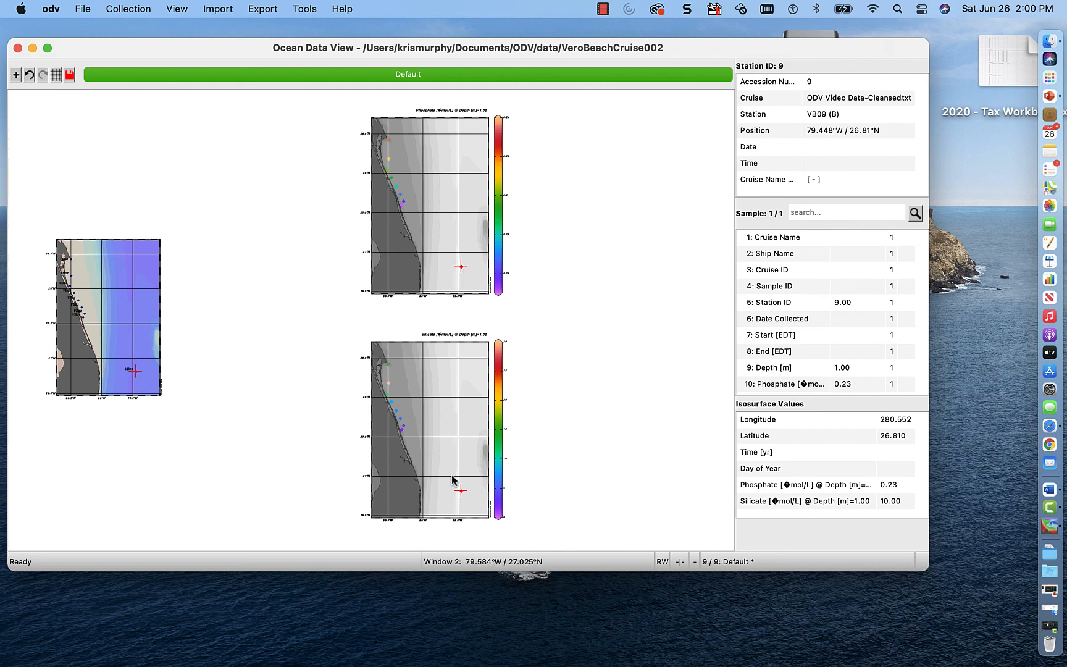
Select stations VB01, VB04 and VB07 in turn on the station map to inspect their phosphate and silicate values
click(82, 316)
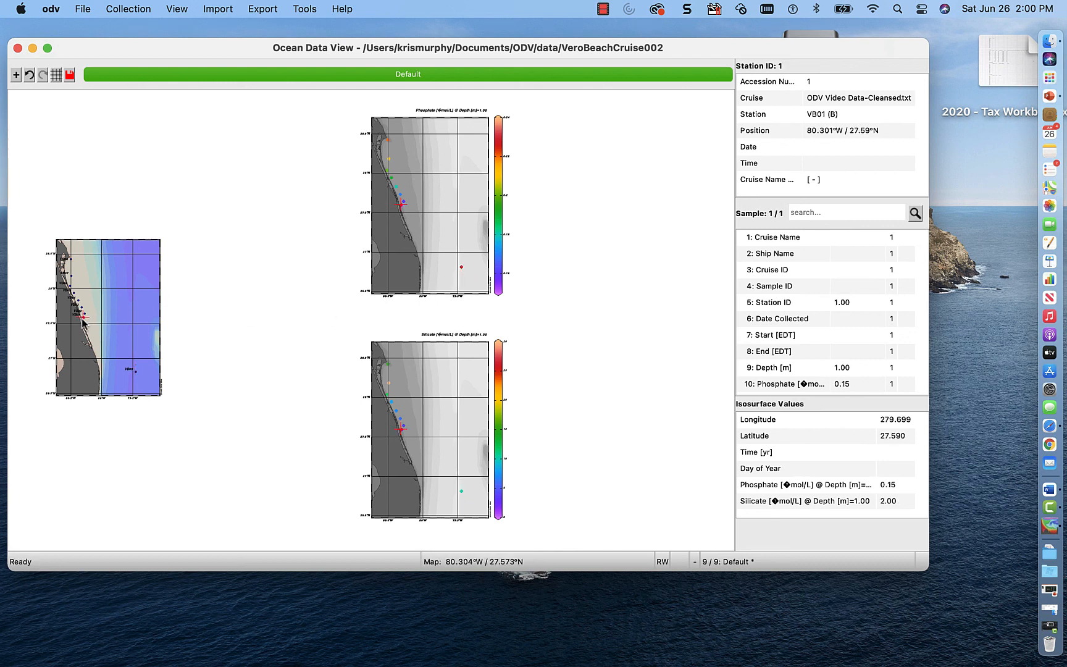
click(78, 301)
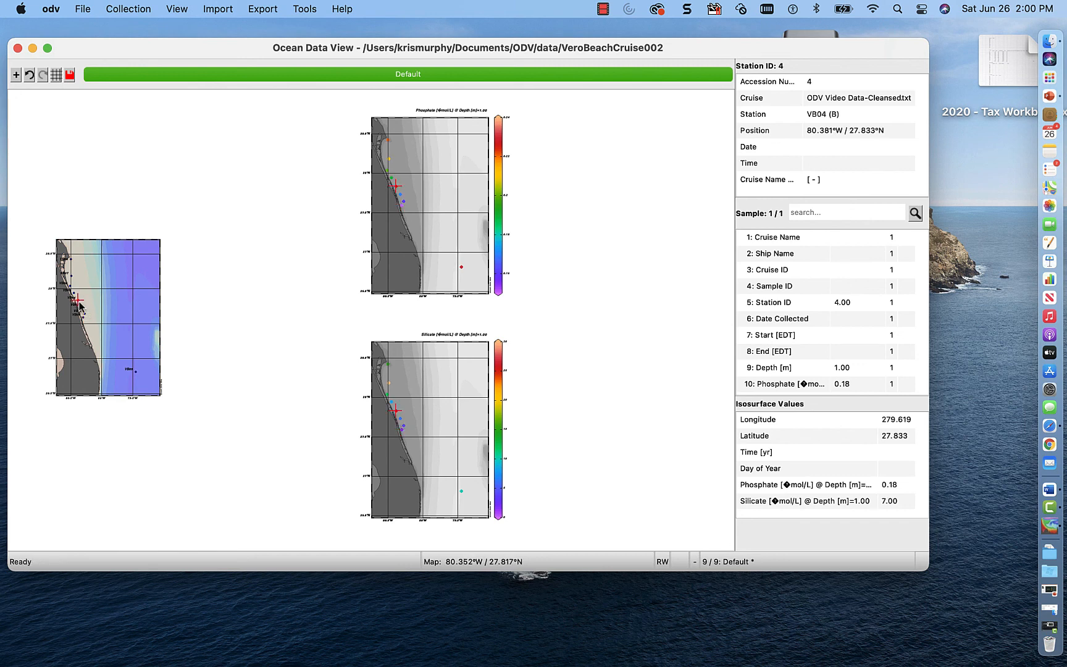
click(69, 276)
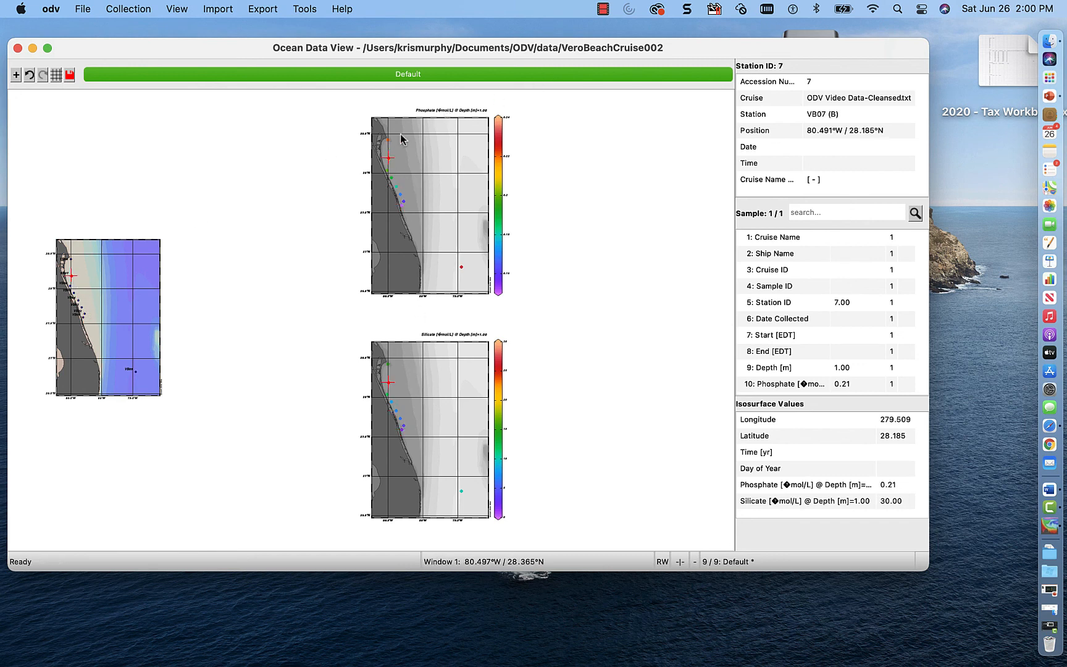
Set the color palette of the phosphate surface plot to Viridis
right_click(436, 221)
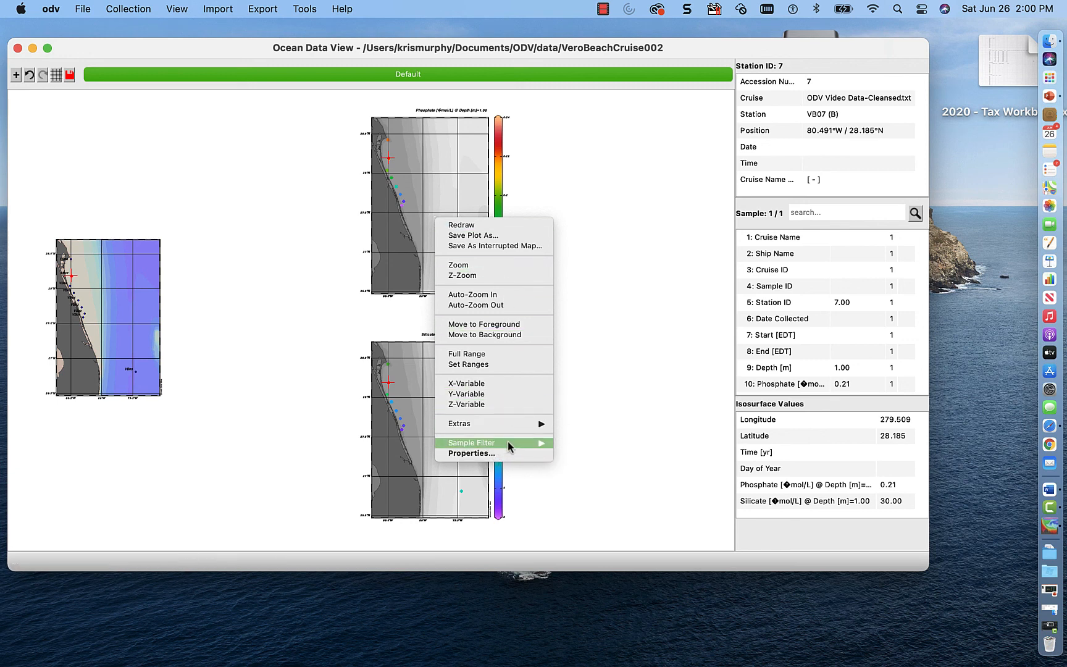
click(469, 454)
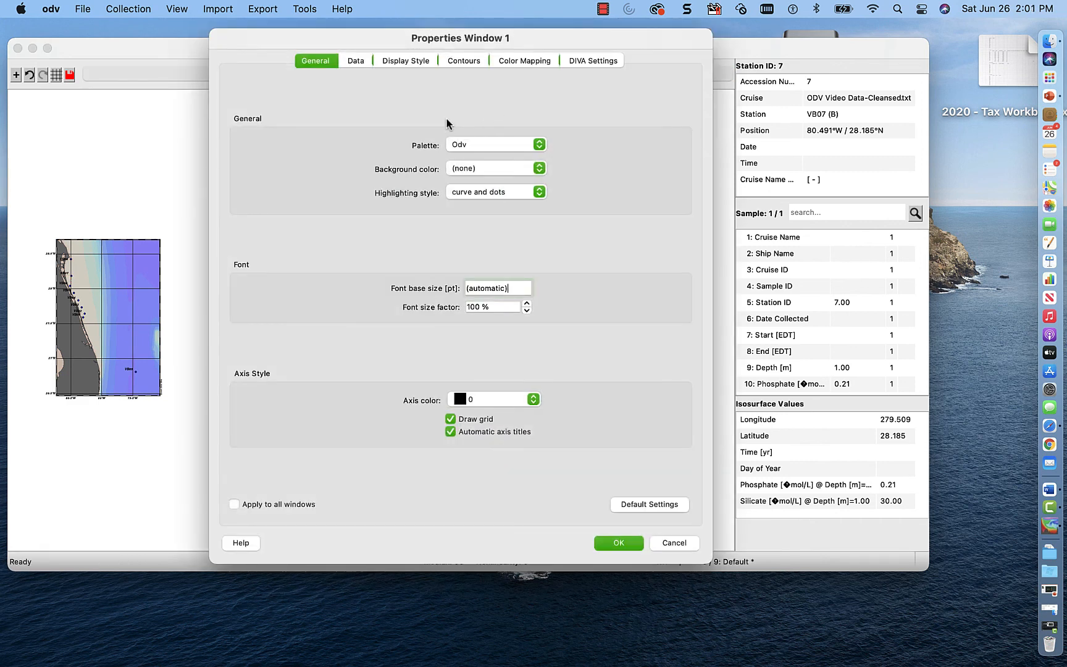
click(480, 145)
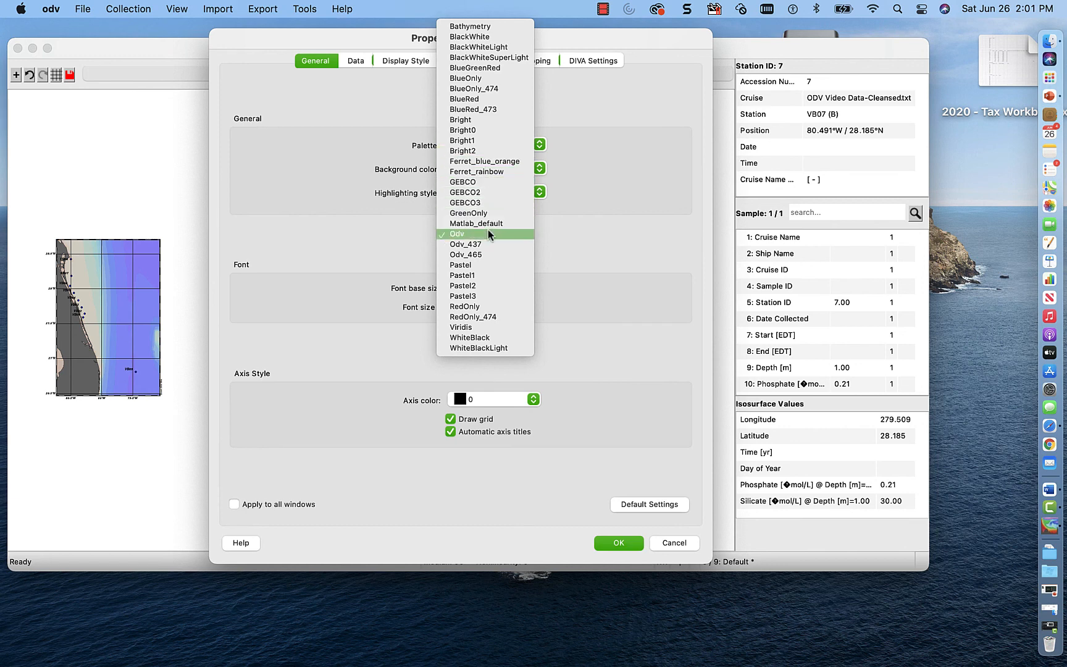
click(491, 327)
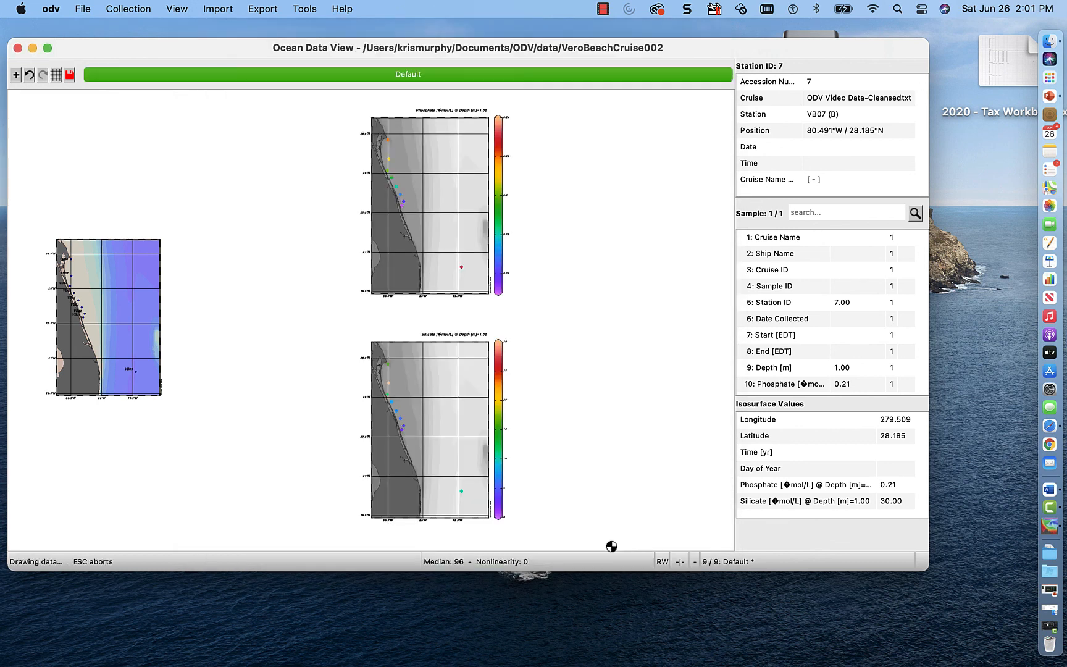
click(608, 541)
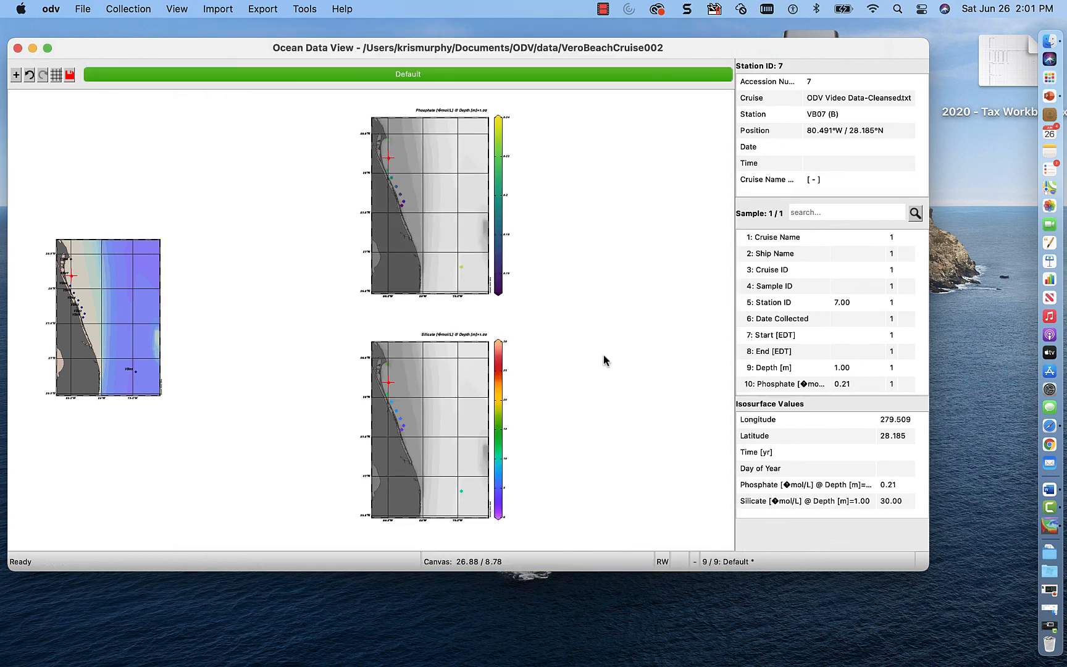
Apply the phosphate plot's general properties, including its Viridis palette, to all windows
right_click(440, 229)
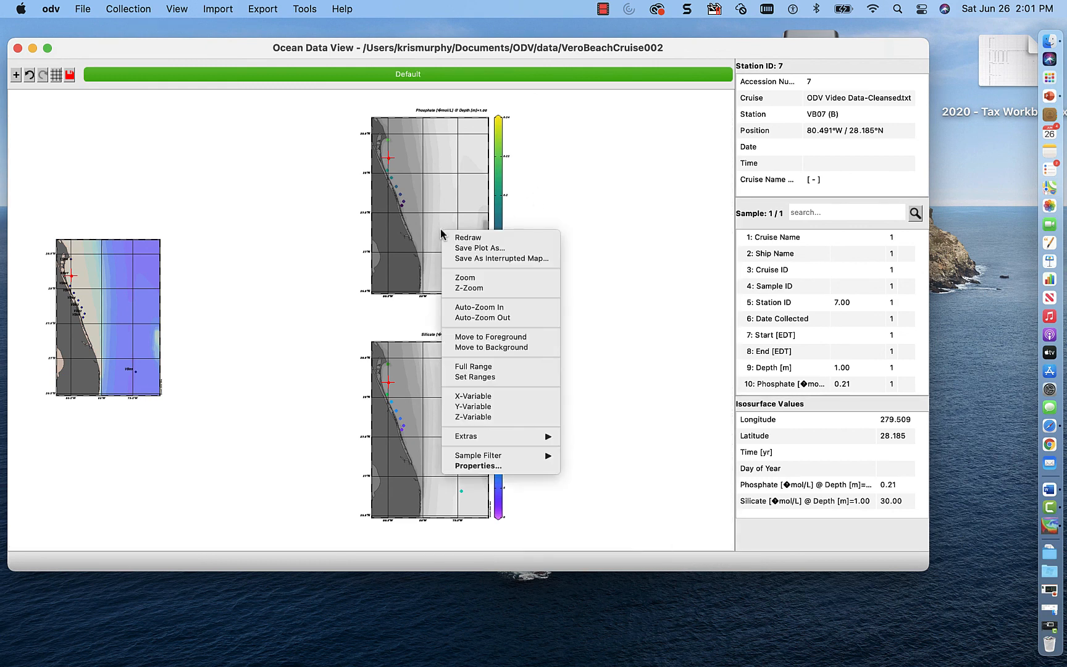
click(488, 467)
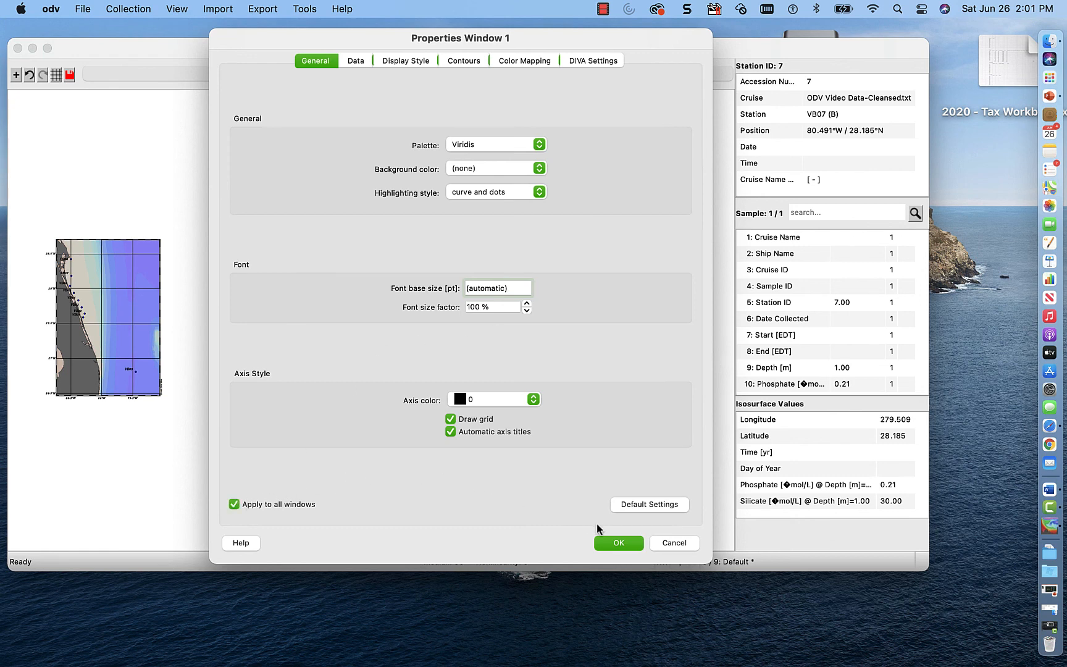
click(611, 543)
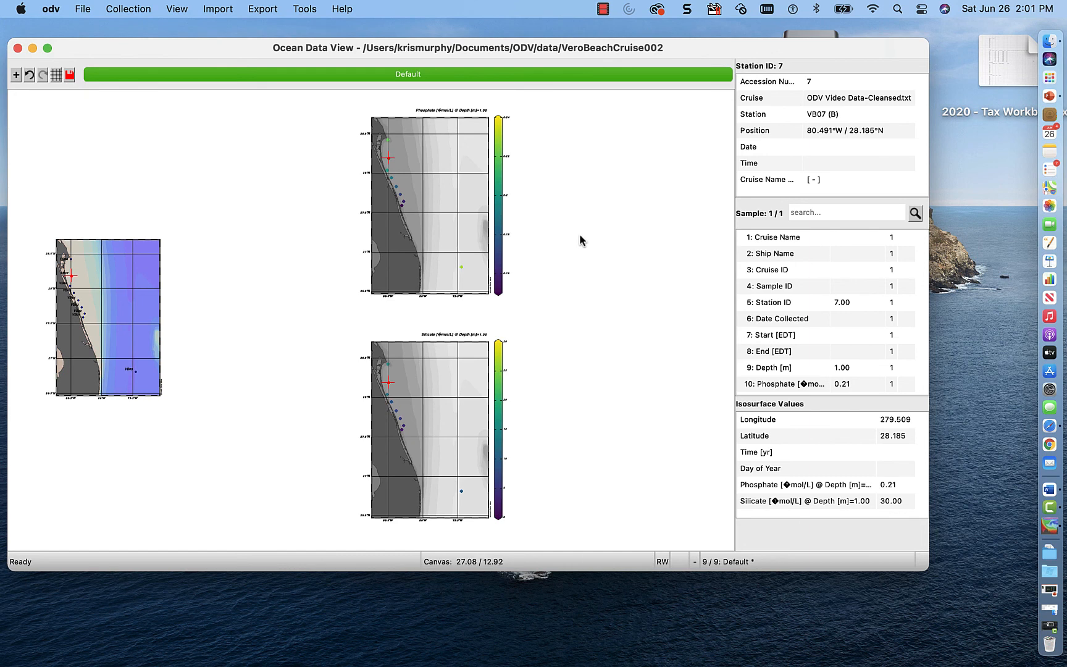
Review the phosphate plot's highlighting style options and its data scope and axis settings
right_click(422, 217)
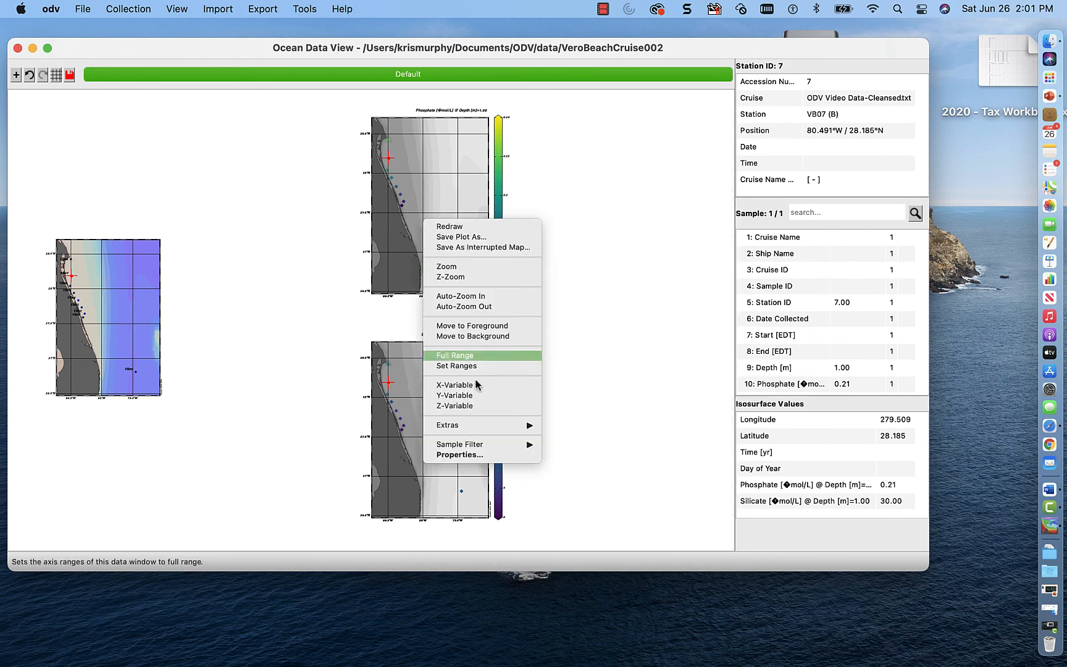
click(470, 455)
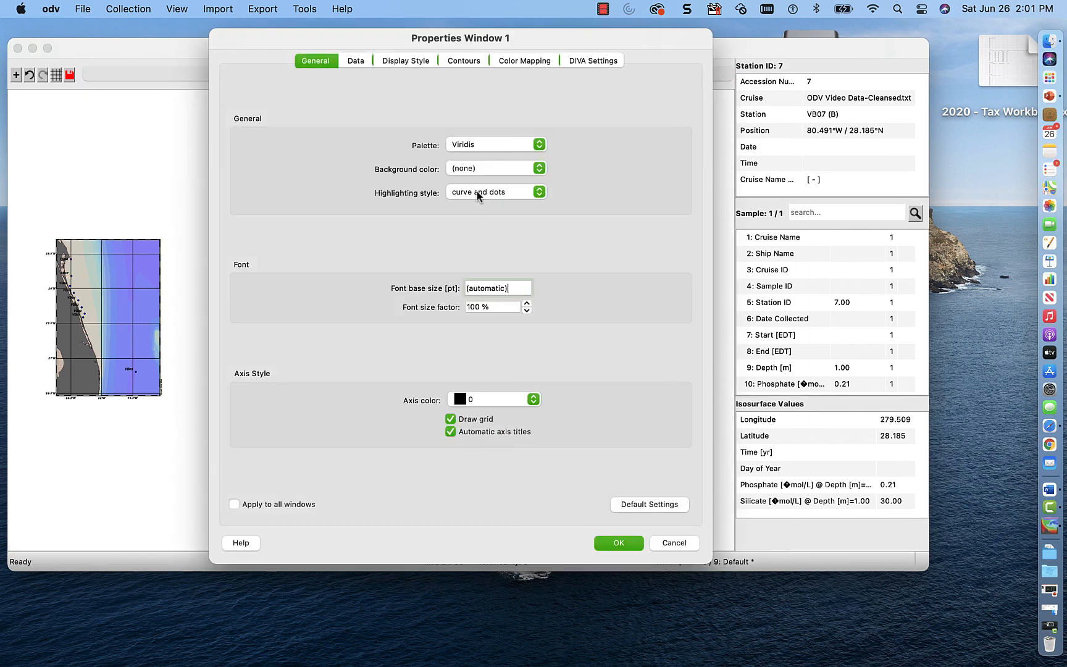
click(501, 192)
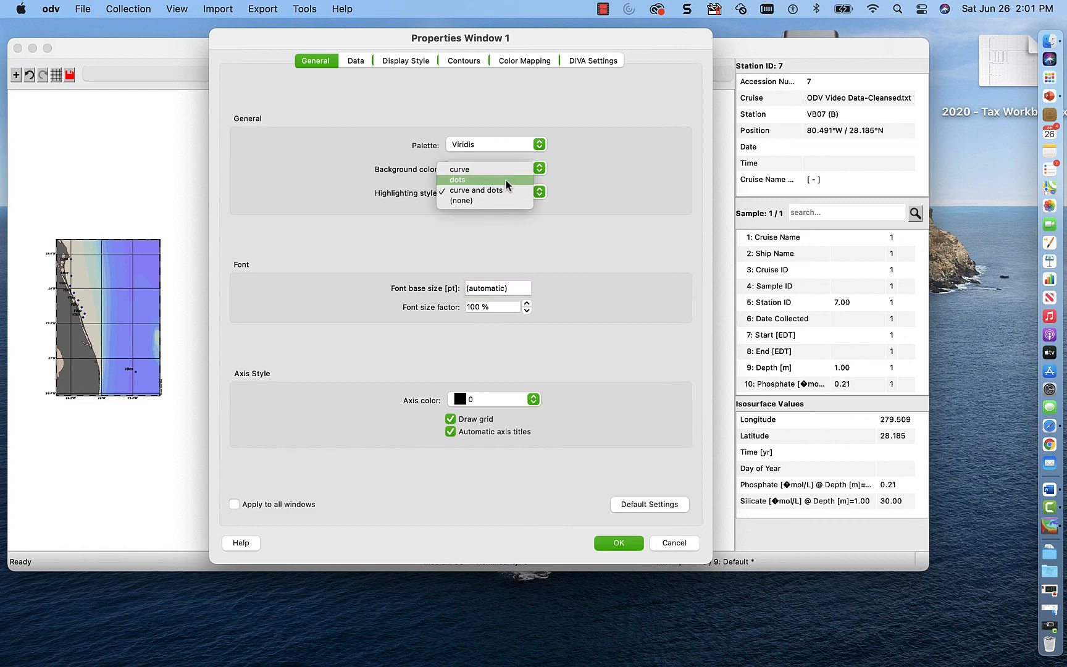
click(497, 192)
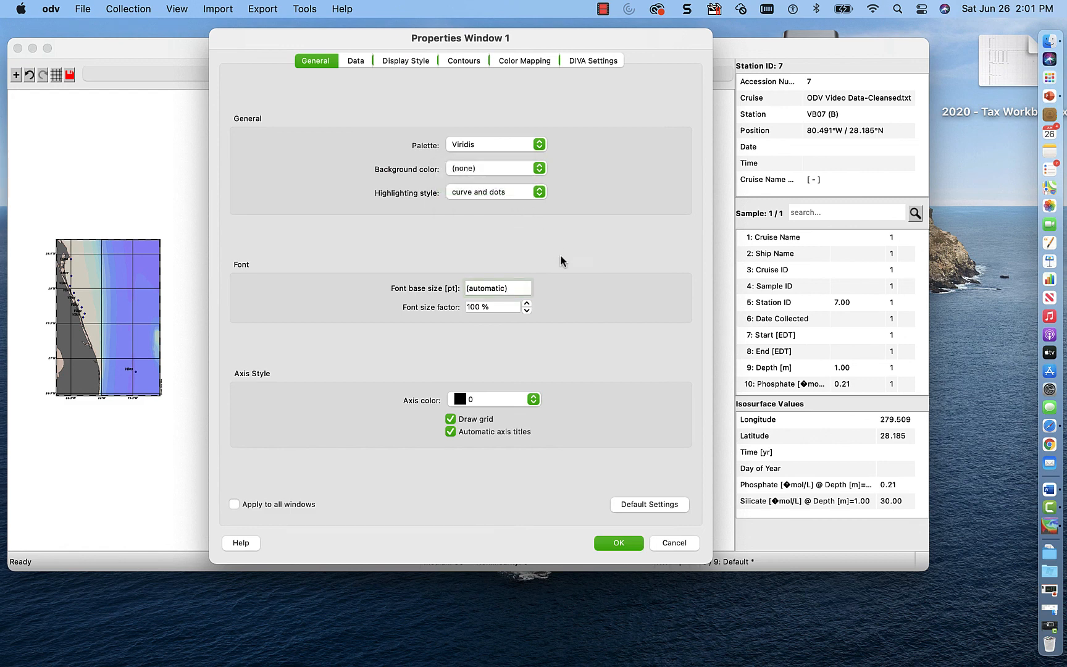
click(356, 61)
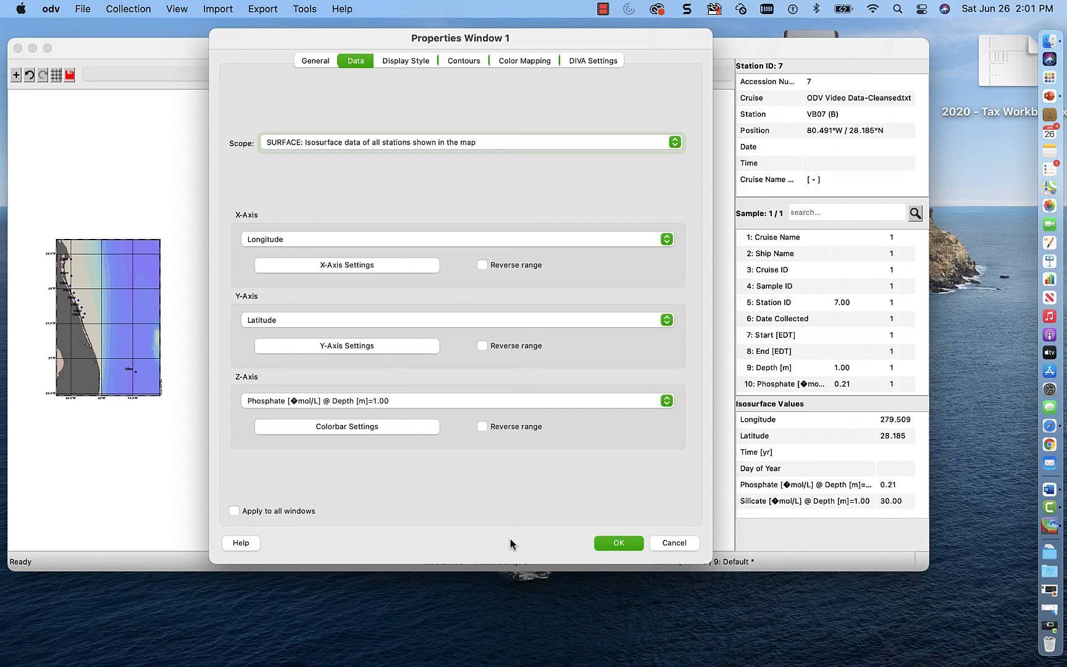
click(624, 543)
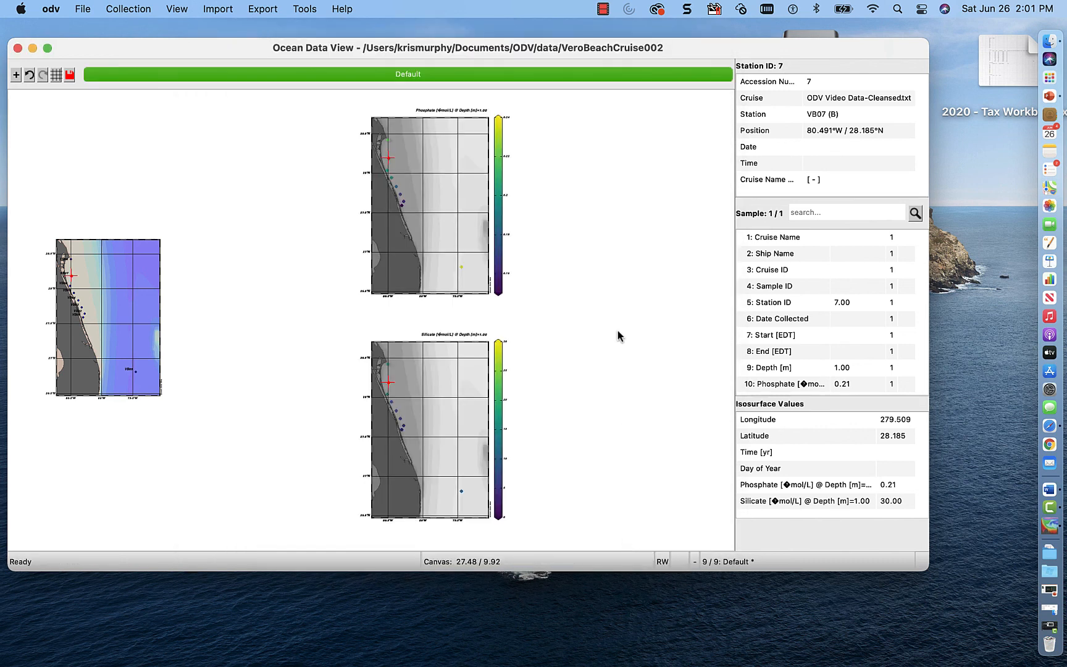